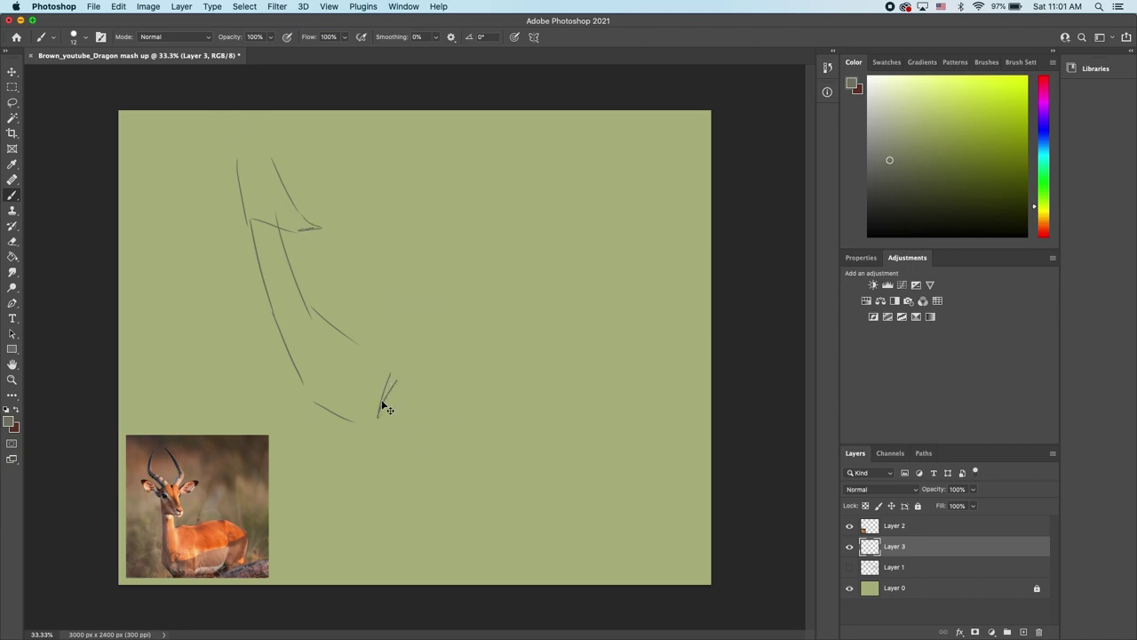
Step: Shift the sketch down-right and rough out the antelope's head, ear, throat and neck
drag(384, 407, 413, 463)
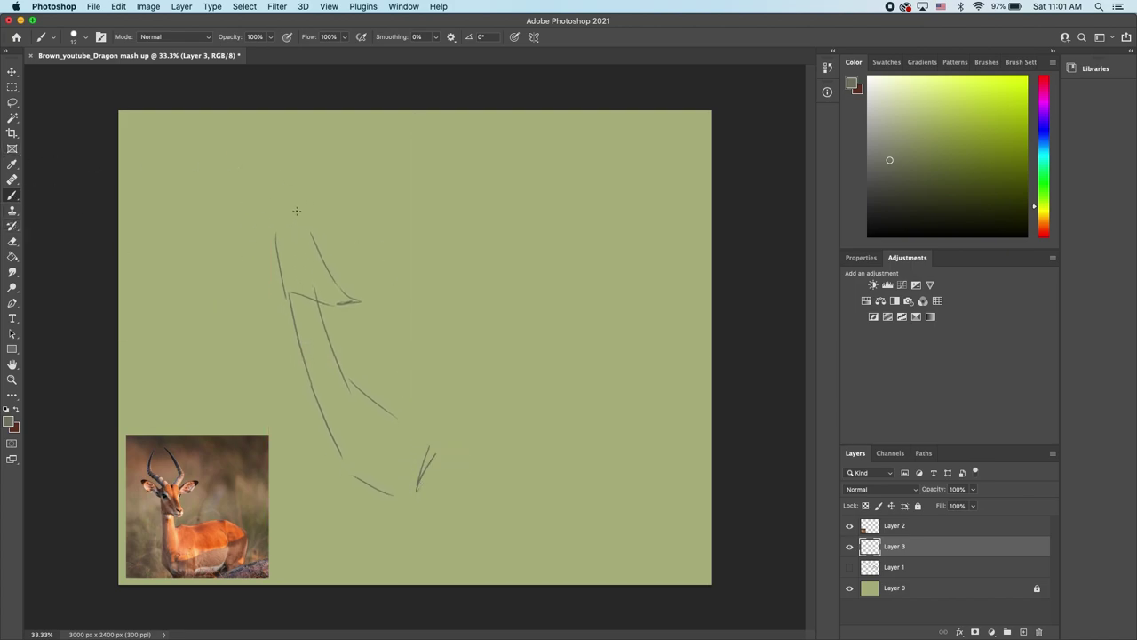
mouse_move(270, 136)
mouse_down()
mouse_move(252, 197)
mouse_move(277, 229)
mouse_up()
drag(300, 158, 314, 184)
drag(306, 224, 316, 203)
mouse_move(270, 233)
mouse_down()
mouse_move(229, 215)
mouse_move(273, 252)
mouse_move(334, 214)
mouse_move(329, 249)
mouse_move(324, 215)
mouse_up()
mouse_move(277, 258)
mouse_down()
mouse_move(293, 291)
mouse_move(330, 311)
mouse_up()
drag(316, 246, 348, 299)
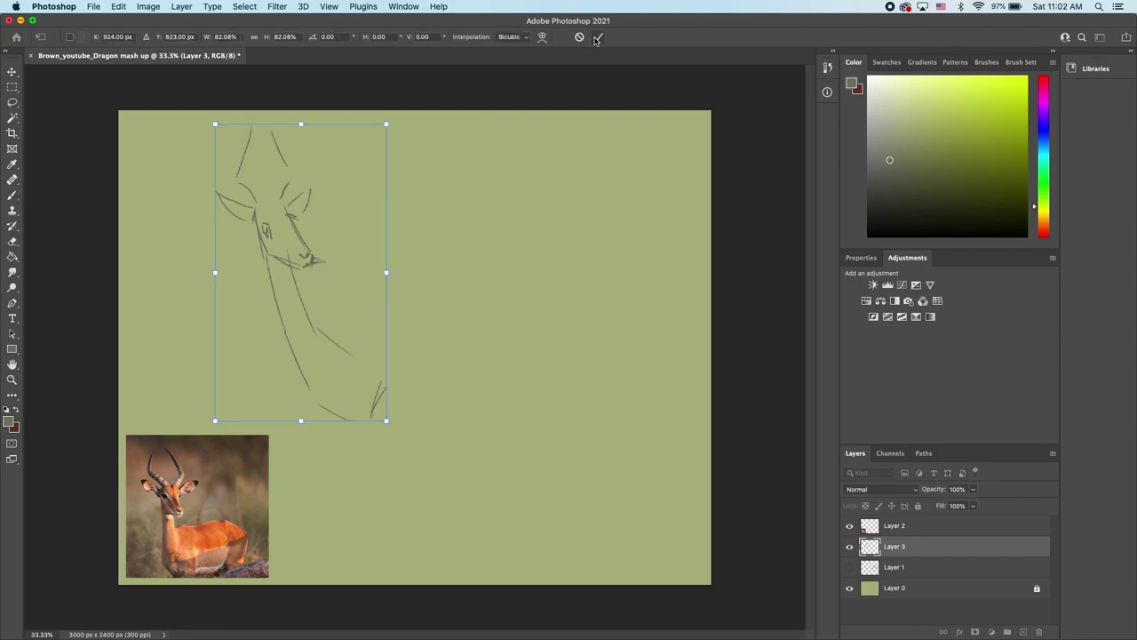
click(597, 37)
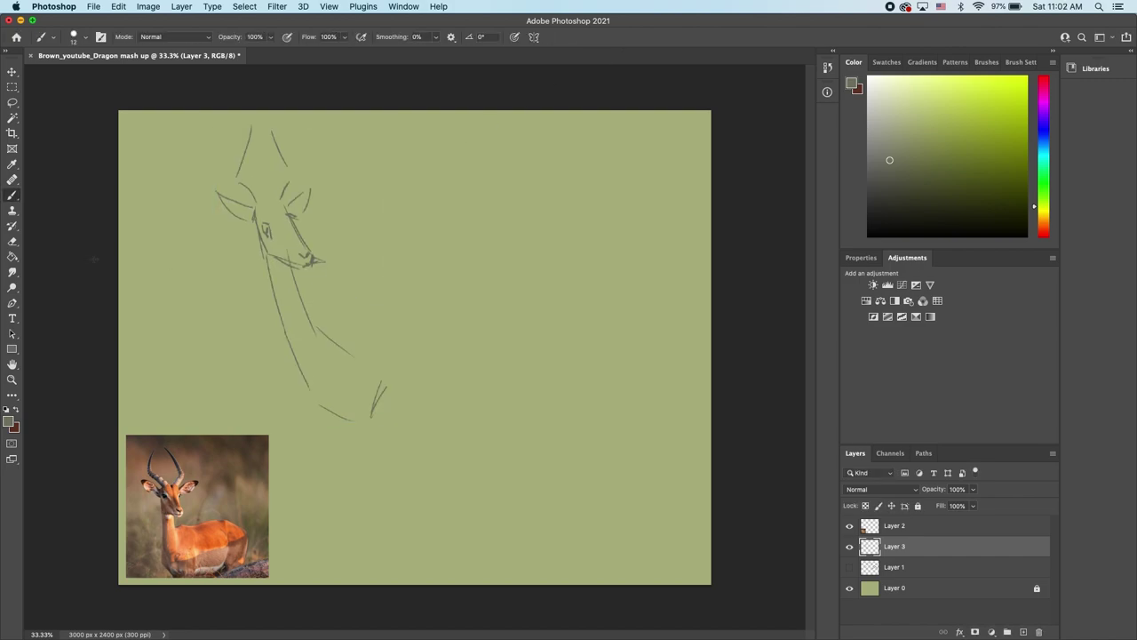
Step: Rough out the back, belly, hind and front legs with hooves, and the tail
drag(317, 328, 436, 365)
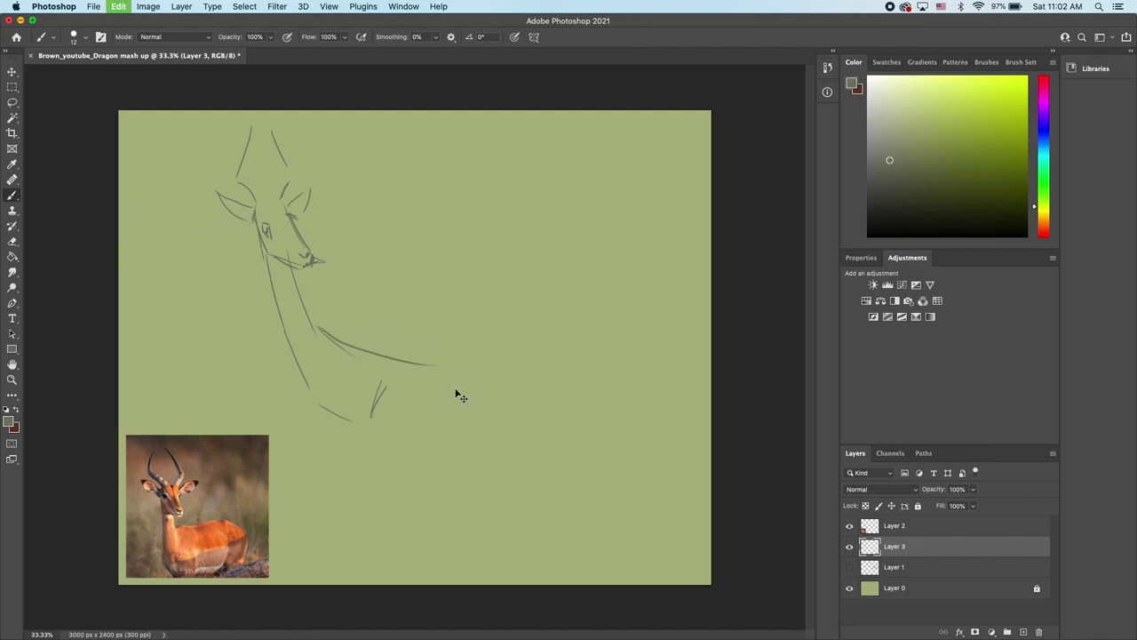
key(super+z)
drag(320, 331, 457, 375)
mouse_move(317, 405)
mouse_down()
mouse_move(380, 435)
mouse_move(457, 401)
mouse_up()
drag(546, 418, 583, 457)
drag(377, 509, 351, 550)
drag(320, 430, 333, 508)
drag(319, 410, 335, 544)
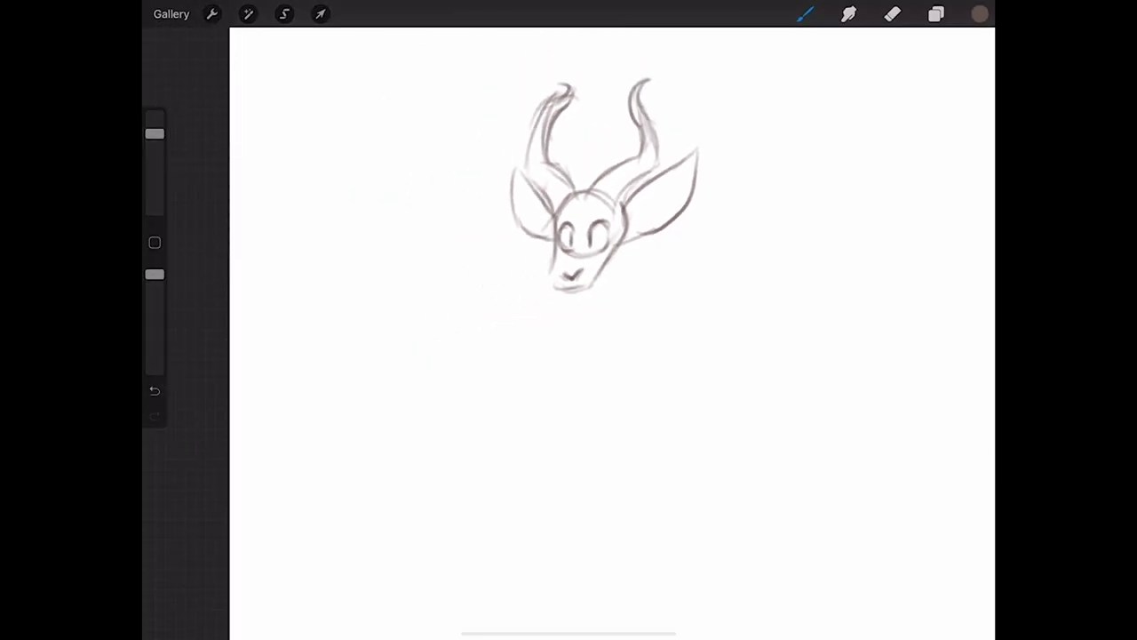
Step: Move the horned head sketch toward the upper left
scroll(613, 267, down, 5)
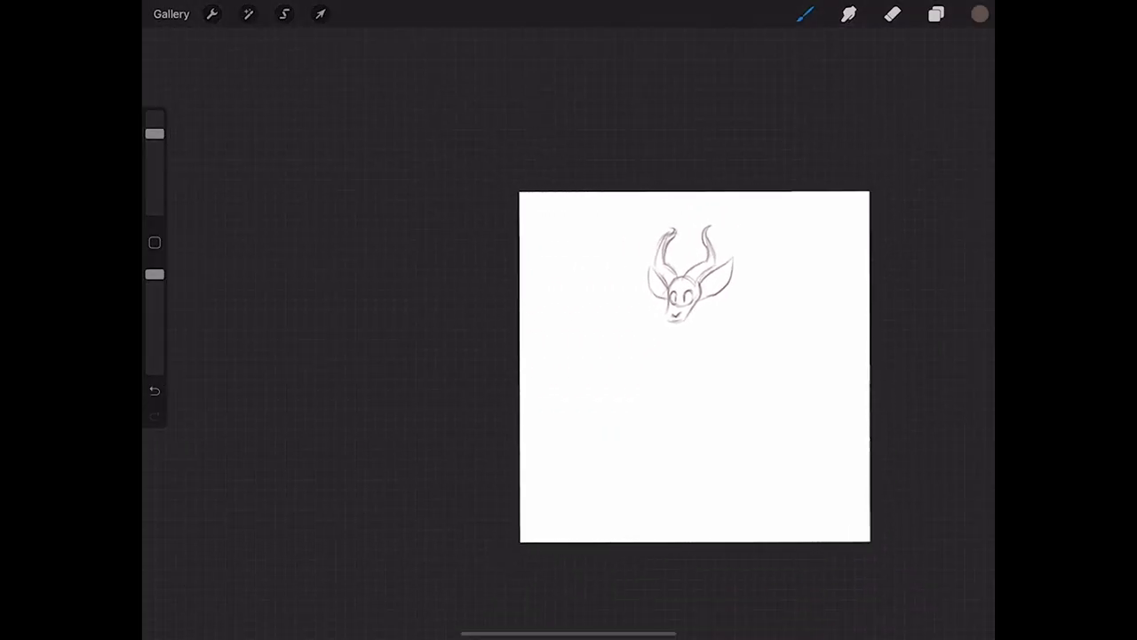
click(321, 14)
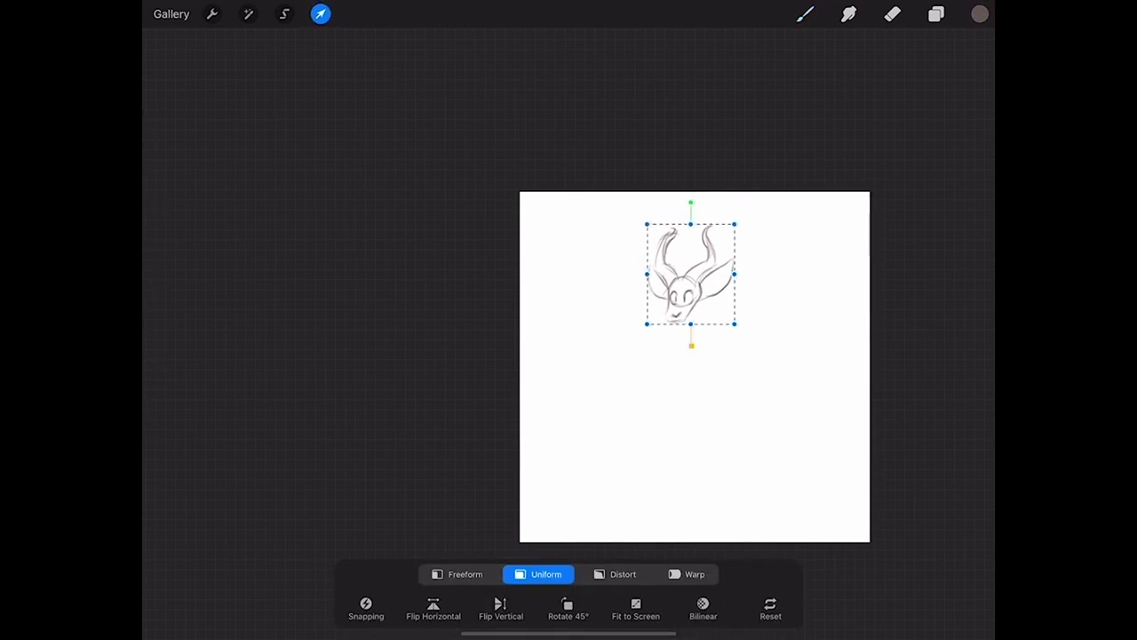
mouse_move(690, 274)
mouse_down()
mouse_move(631, 269)
mouse_move(599, 282)
mouse_up()
click(804, 13)
scroll(693, 373, up, 3)
scroll(693, 373, up, 3)
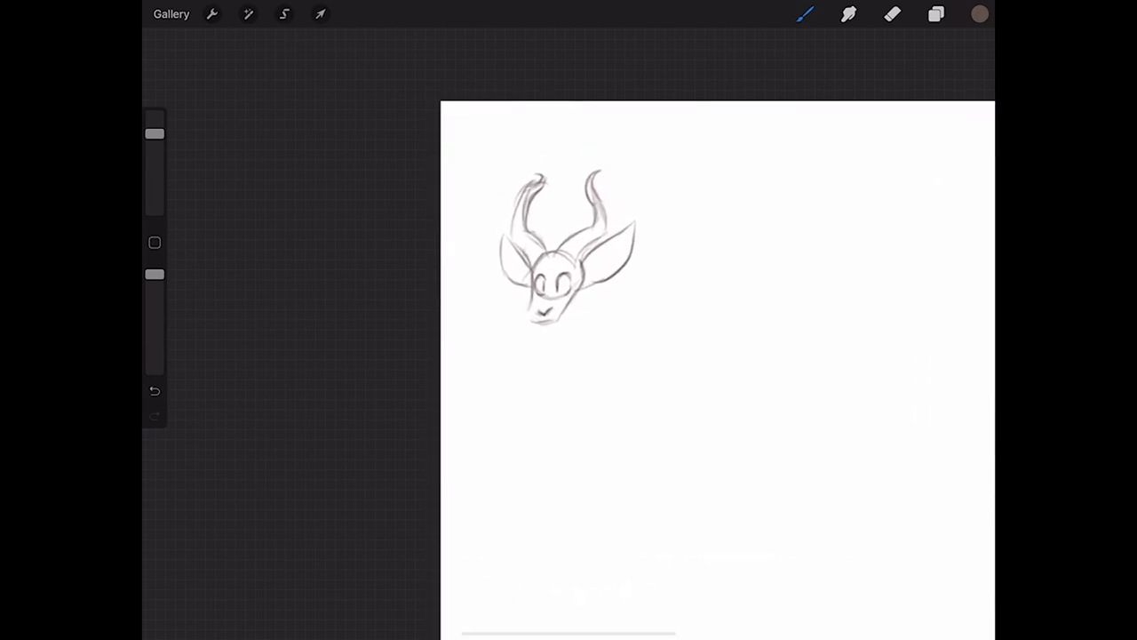
Step: Draw a neck line, a round chest circle below the head, and left-horn ridges
mouse_move(542, 327)
mouse_down()
mouse_move(543, 354)
mouse_move(635, 373)
mouse_move(568, 351)
mouse_up()
key(ctrl+z)
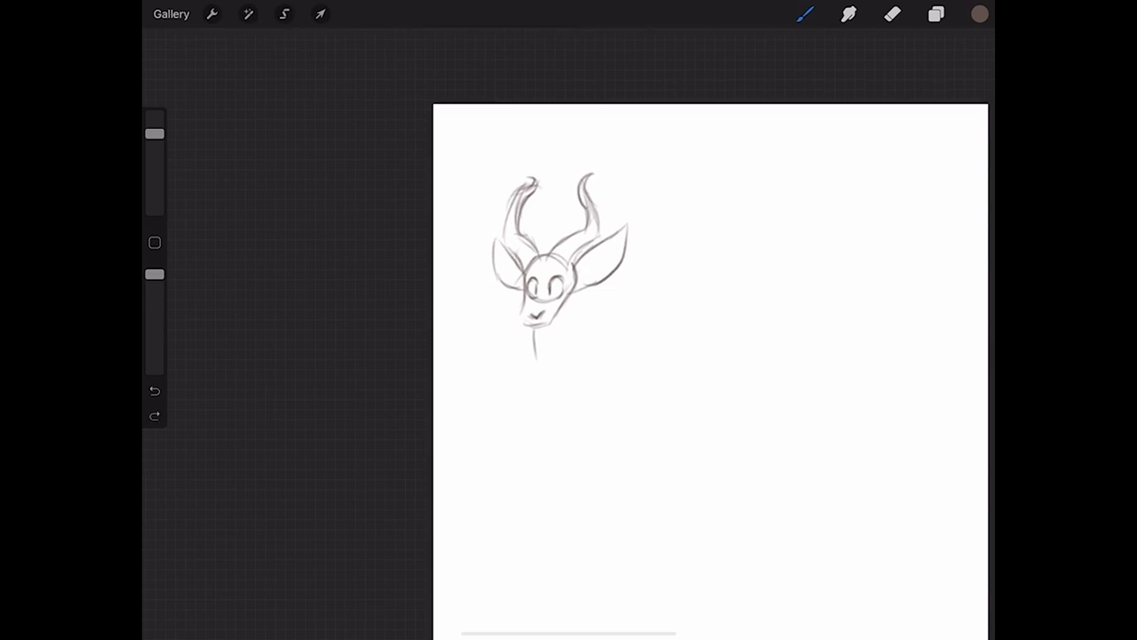
mouse_move(613, 304)
mouse_down()
mouse_move(622, 307)
mouse_move(578, 351)
mouse_up()
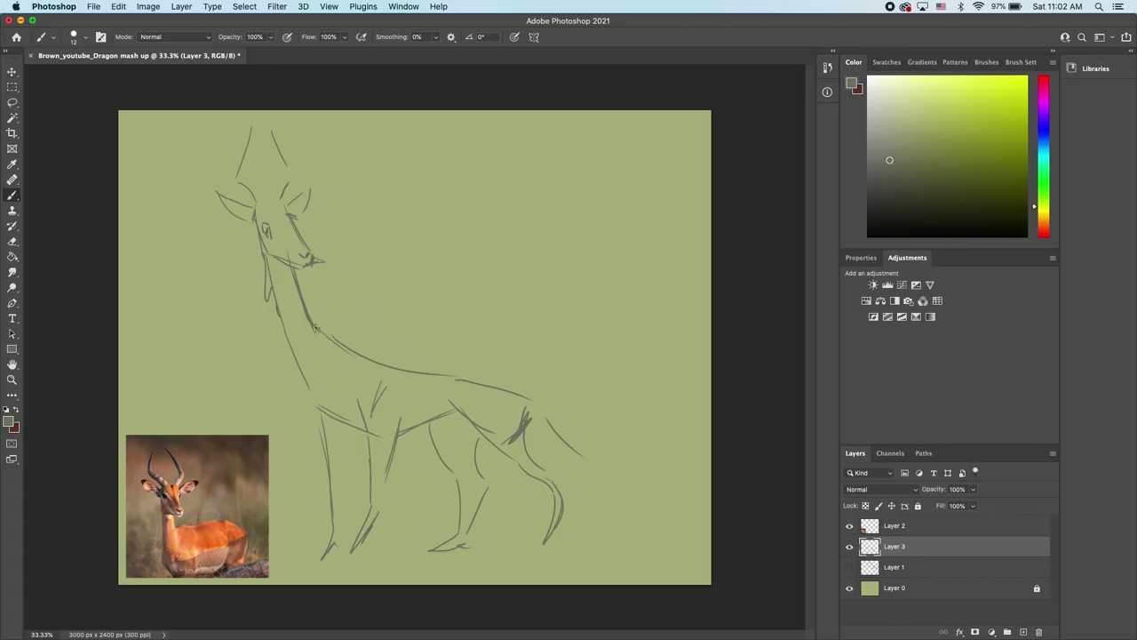
drag(315, 327, 333, 333)
drag(257, 133, 254, 169)
drag(252, 130, 255, 203)
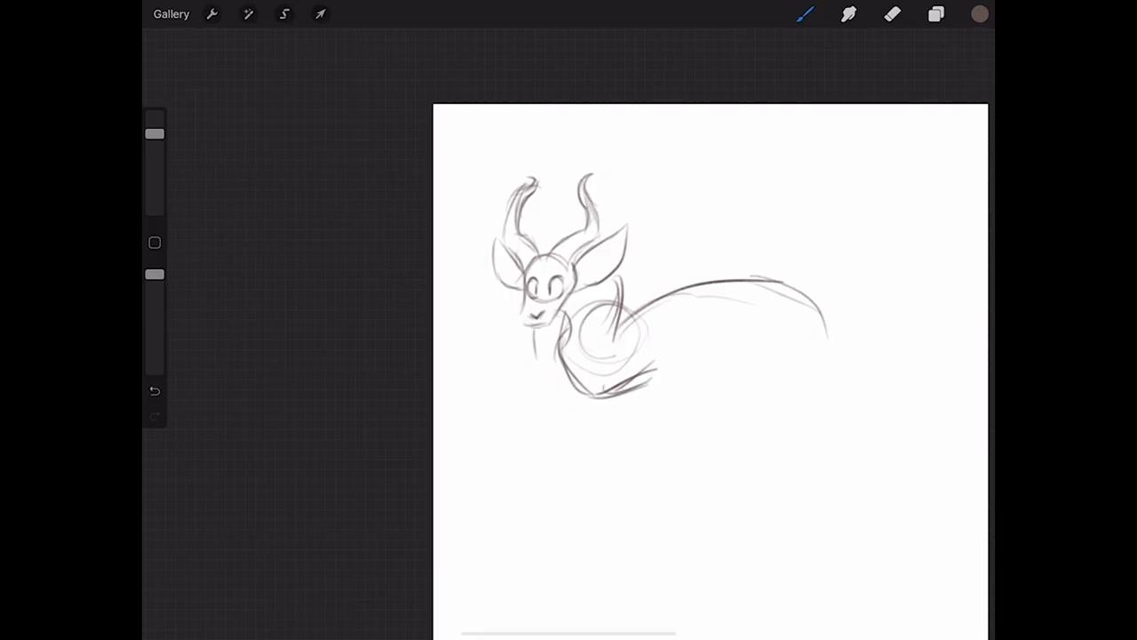
Step: Sketch the belly curve with two overlapping strokes
mouse_move(636, 389)
mouse_down()
mouse_move(686, 341)
mouse_move(733, 334)
mouse_up()
drag(645, 380, 737, 346)
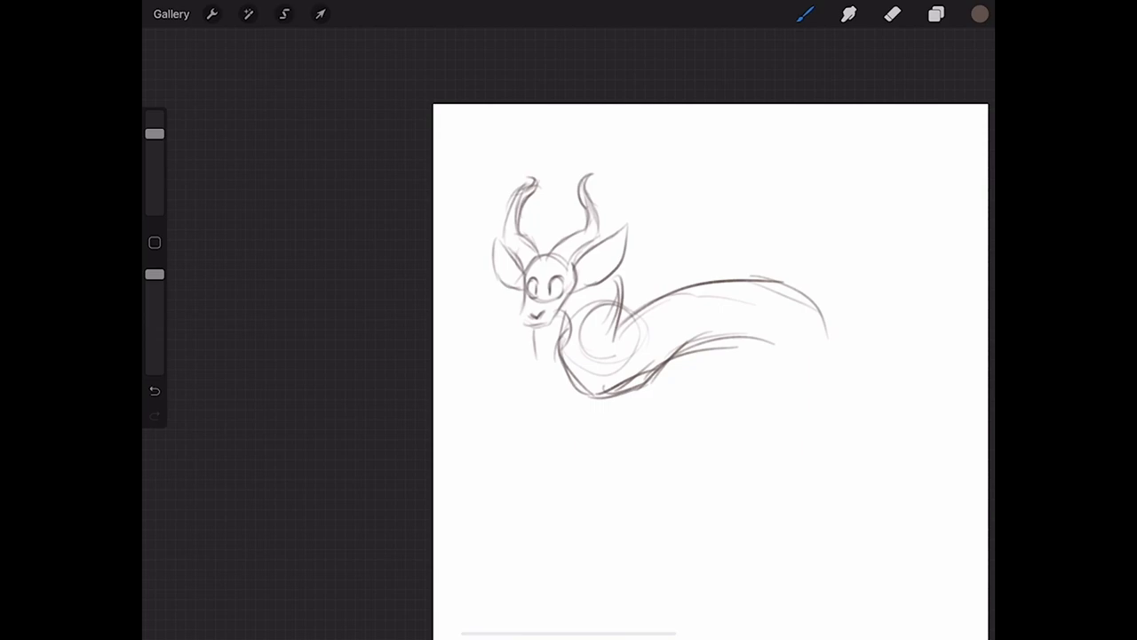
Step: Round off the serpentine tail tip and draw a front-leg line under the body
mouse_move(810, 295)
mouse_down()
mouse_move(800, 347)
mouse_move(835, 347)
mouse_move(815, 368)
mouse_up()
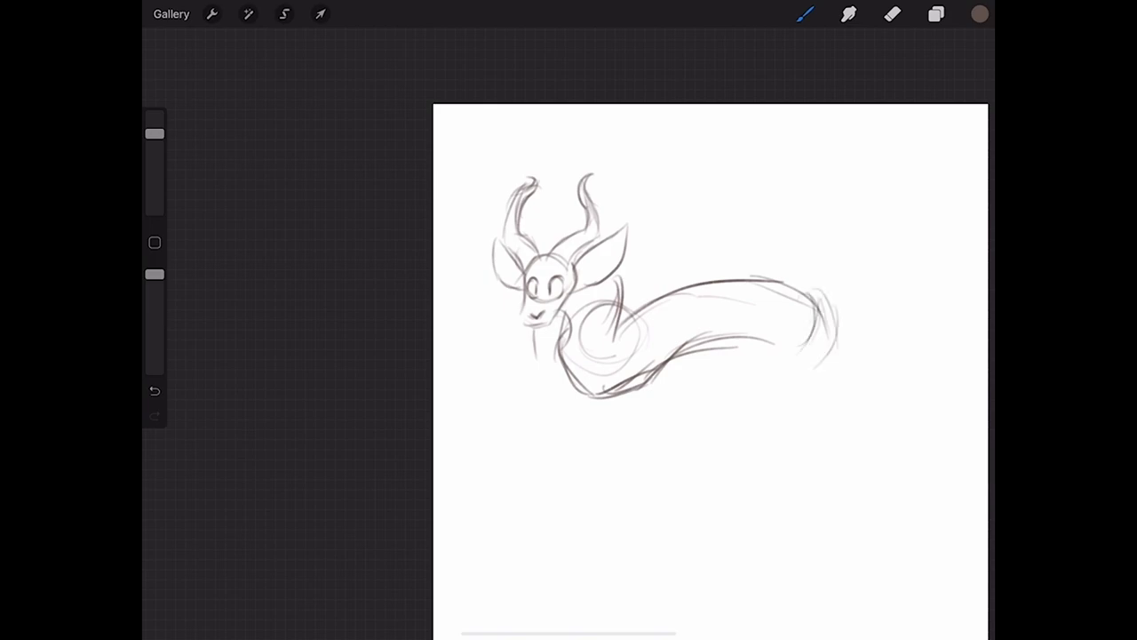
drag(960, 454, 942, 437)
key(e)
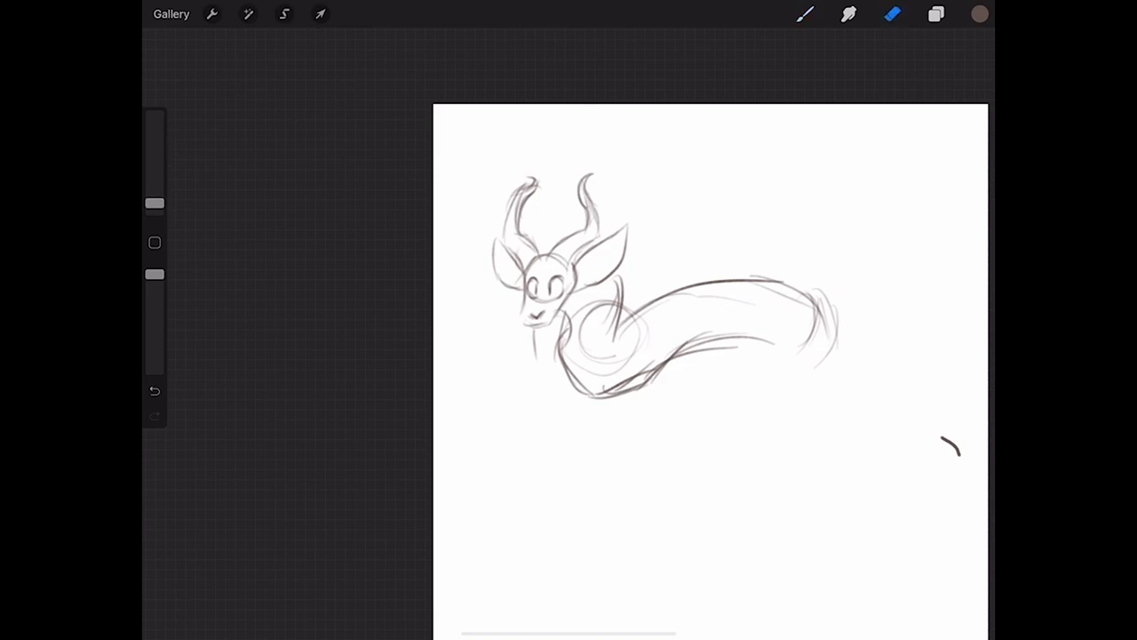
key(b)
mouse_move(600, 358)
mouse_down()
mouse_move(644, 431)
mouse_move(651, 474)
mouse_up()
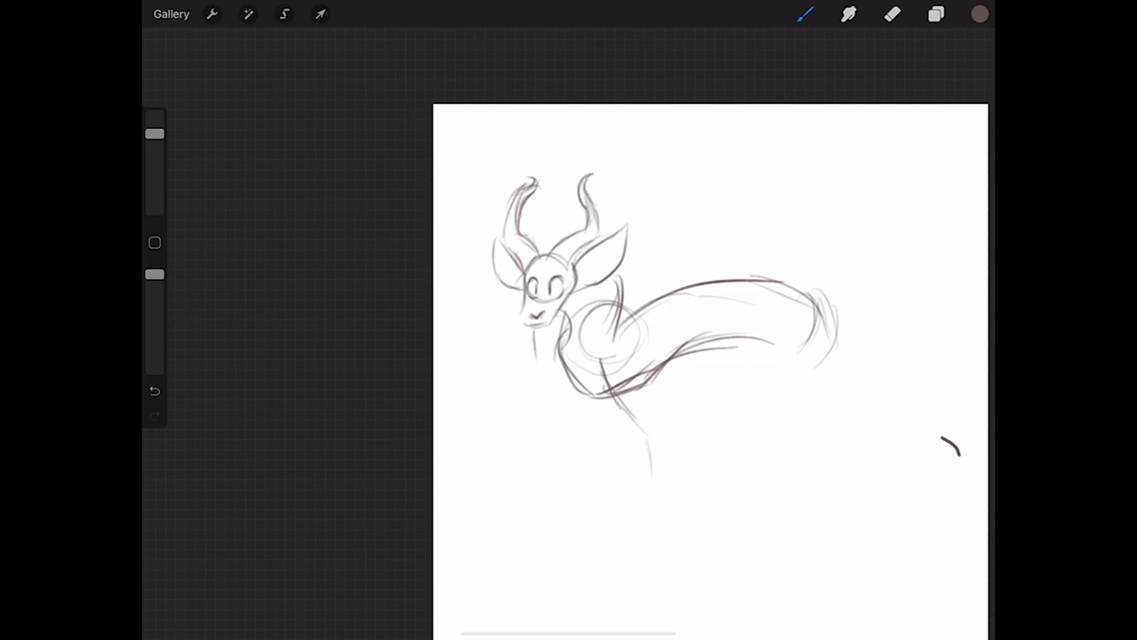
Step: Extend the front leg to its foot and sketch the wing's upper and lower edges
drag(648, 439, 652, 514)
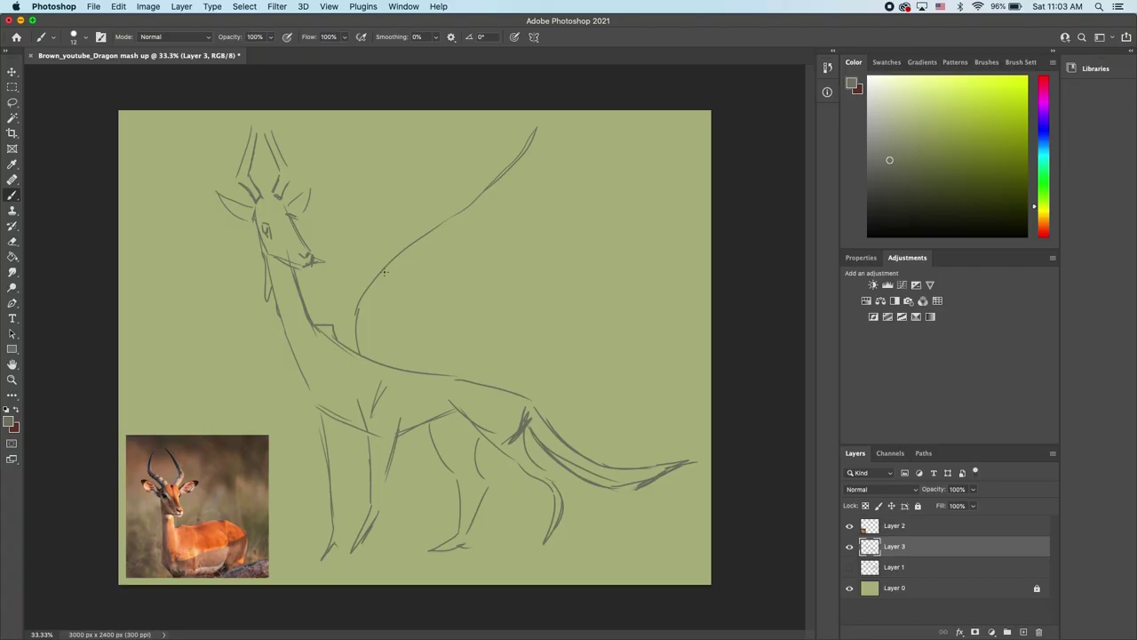
mouse_move(376, 282)
mouse_down()
mouse_move(594, 160)
mouse_move(521, 303)
mouse_move(602, 311)
mouse_up()
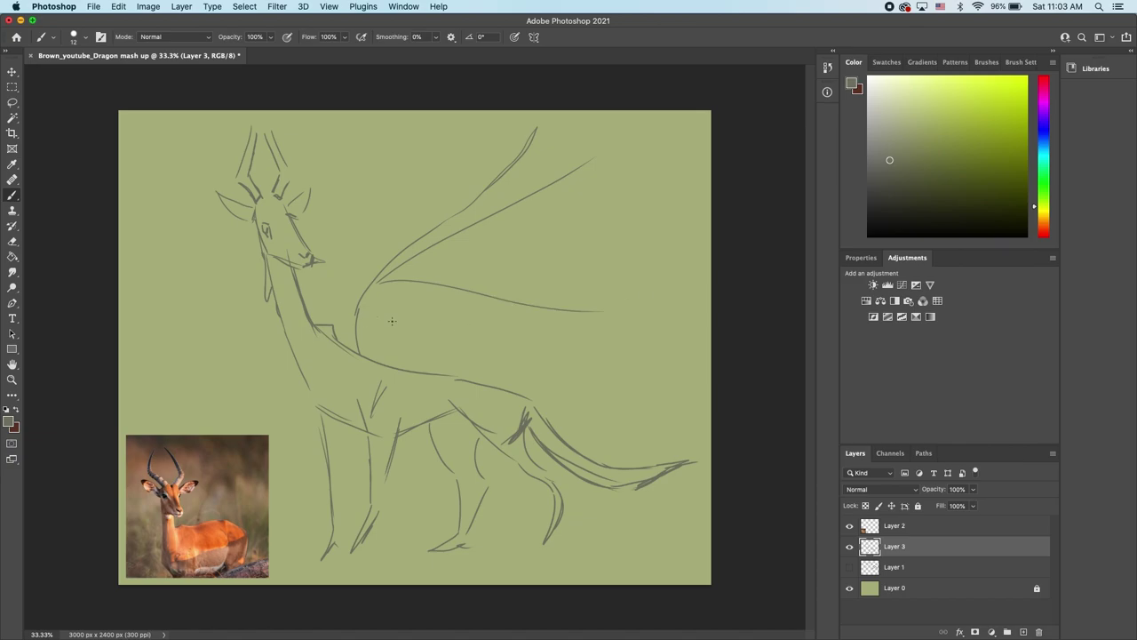
drag(385, 318, 549, 361)
key(ctrl+z)
key(ctrl+z)
mouse_move(419, 372)
mouse_down()
mouse_move(418, 359)
mouse_move(570, 368)
mouse_up()
key(ctrl+z)
mouse_move(363, 306)
mouse_down()
mouse_move(556, 372)
mouse_move(441, 365)
mouse_up()
Step: Add the wing's scalloped membrane edge, outward fingers, membrane lines and leading edge
mouse_move(538, 366)
mouse_down()
mouse_move(572, 311)
mouse_move(581, 162)
mouse_move(565, 171)
mouse_up()
mouse_move(350, 346)
mouse_down()
mouse_move(355, 214)
mouse_move(451, 220)
mouse_up()
drag(330, 233, 334, 247)
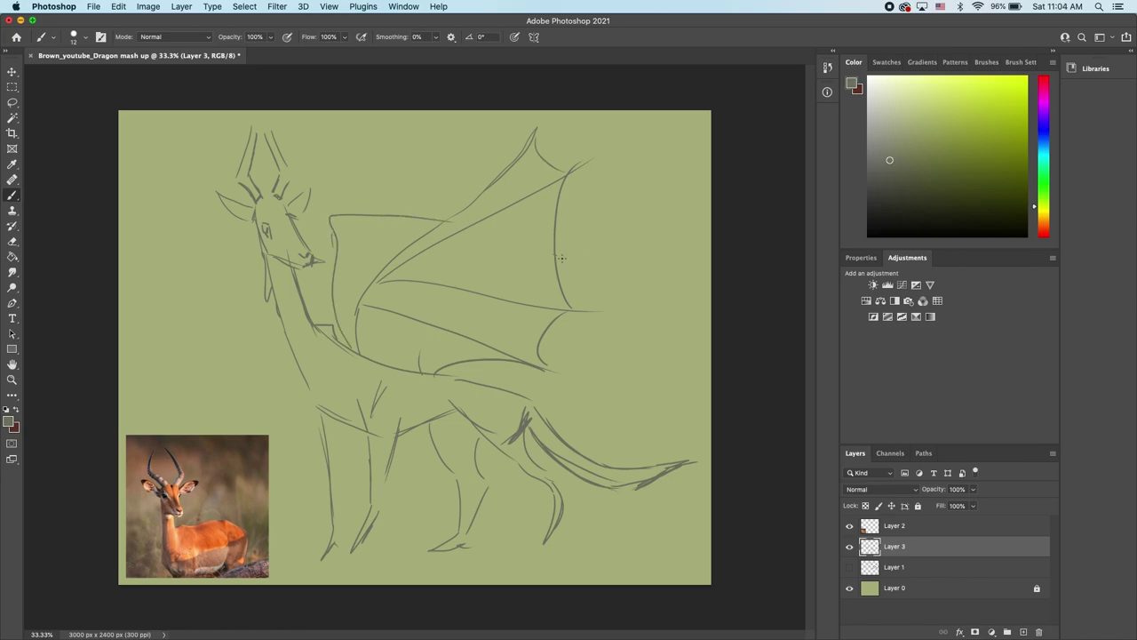
drag(556, 256, 686, 282)
drag(589, 264, 668, 284)
mouse_move(582, 300)
mouse_down()
mouse_move(624, 312)
mouse_move(613, 332)
mouse_up()
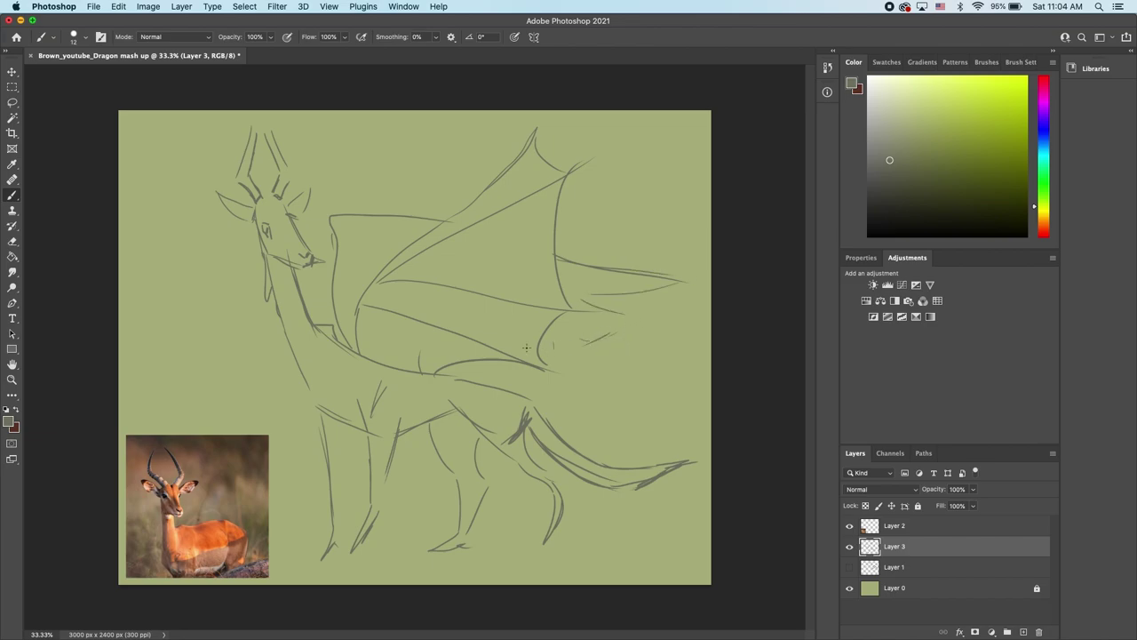
drag(372, 284, 384, 270)
drag(355, 313, 360, 351)
Step: Reinforce the wing's inner edge and add claws to the front and back feet
mouse_move(382, 282)
mouse_down()
mouse_move(361, 309)
mouse_move(370, 356)
mouse_up()
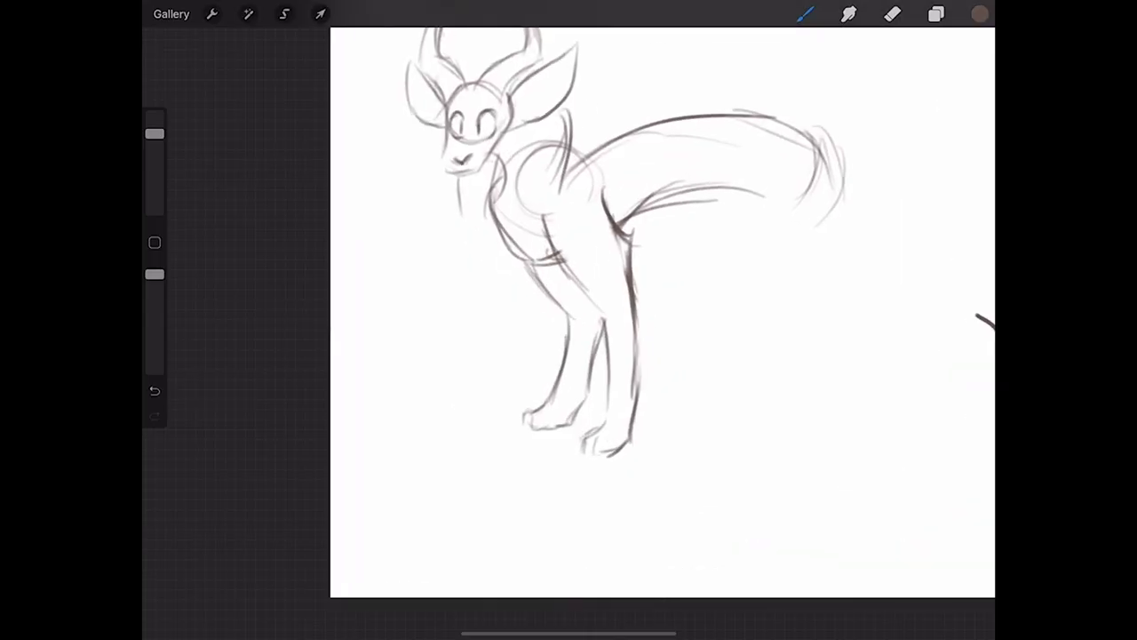
mouse_move(586, 437)
mouse_down()
mouse_move(590, 464)
mouse_move(574, 455)
mouse_up()
drag(529, 416, 525, 435)
drag(534, 426, 514, 428)
drag(525, 421, 517, 431)
Step: Outline the muzzle, chin and jaw, and darken both eye pupils
scroll(446, 62, up, 5)
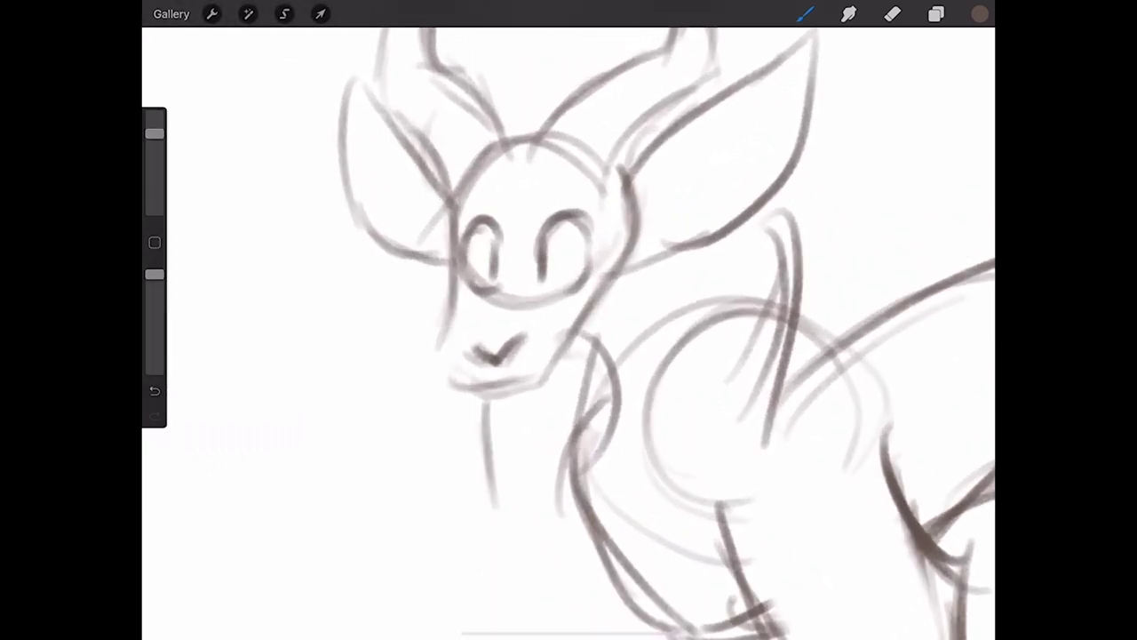
mouse_move(440, 346)
mouse_down()
mouse_move(501, 395)
mouse_move(551, 384)
mouse_move(602, 306)
mouse_up()
mouse_move(545, 379)
mouse_down()
mouse_move(627, 241)
mouse_move(566, 269)
mouse_up()
drag(570, 228, 565, 267)
drag(485, 238, 480, 266)
scroll(569, 320, down, 5)
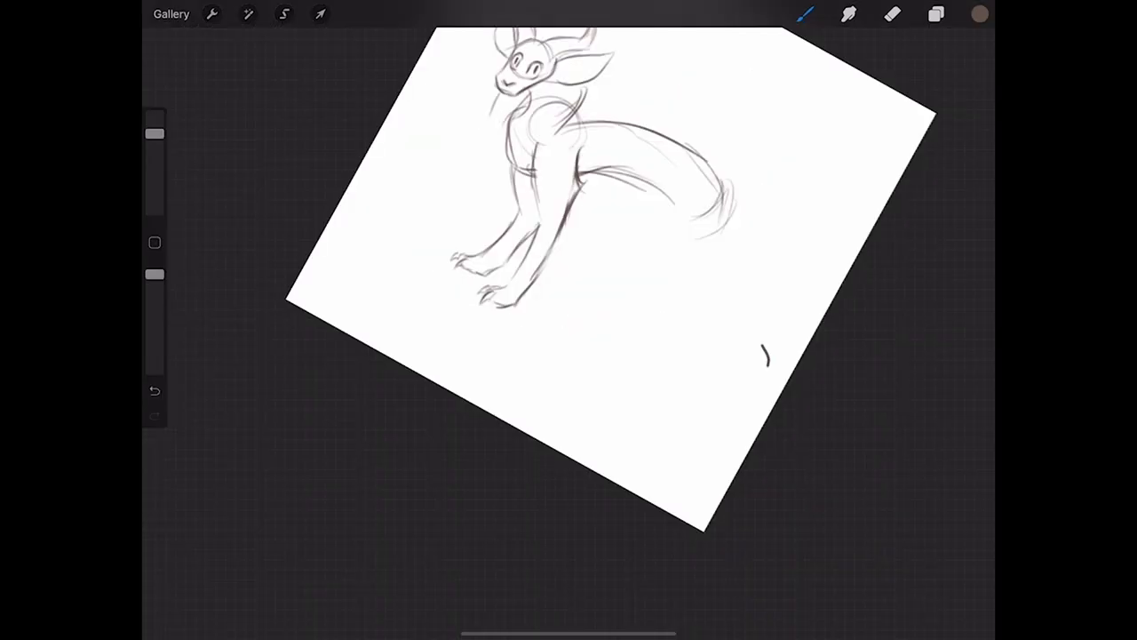
Step: Sketch the belly and tail base, start the hind leg, and erase stray strokes
drag(519, 179, 666, 179)
click(892, 14)
mouse_move(590, 168)
mouse_down()
mouse_move(642, 158)
mouse_move(622, 178)
mouse_up()
click(805, 13)
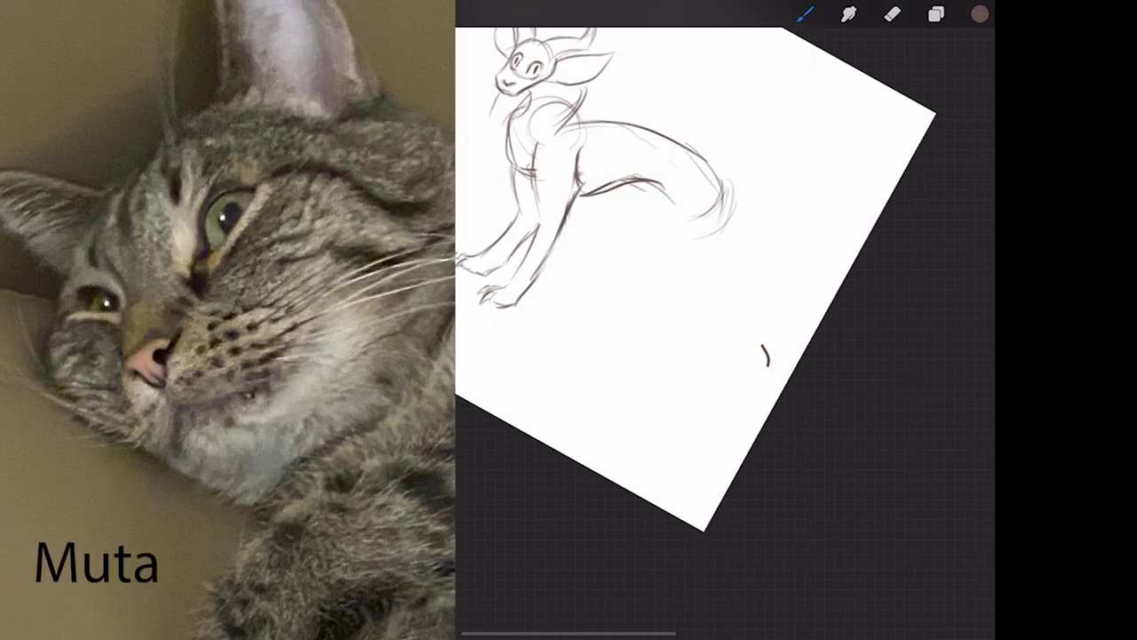
drag(651, 167, 658, 263)
click(892, 14)
drag(725, 182, 715, 233)
Step: Draw the hind leg's edges and foot, then ink ridges across the left horn
click(805, 14)
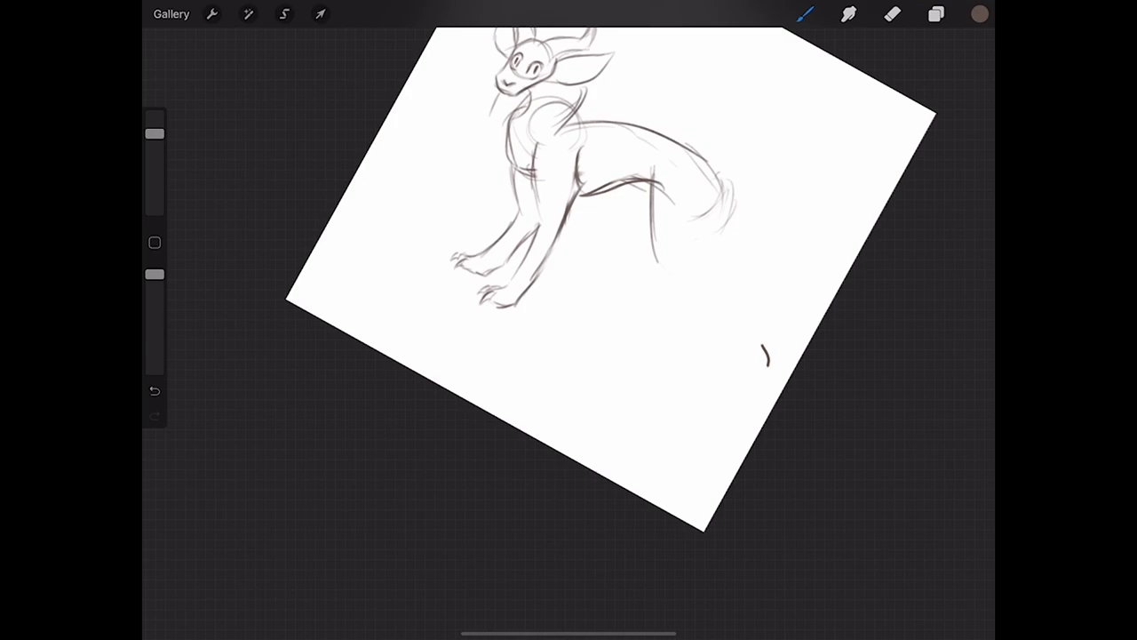
drag(719, 174, 689, 265)
drag(649, 185, 670, 286)
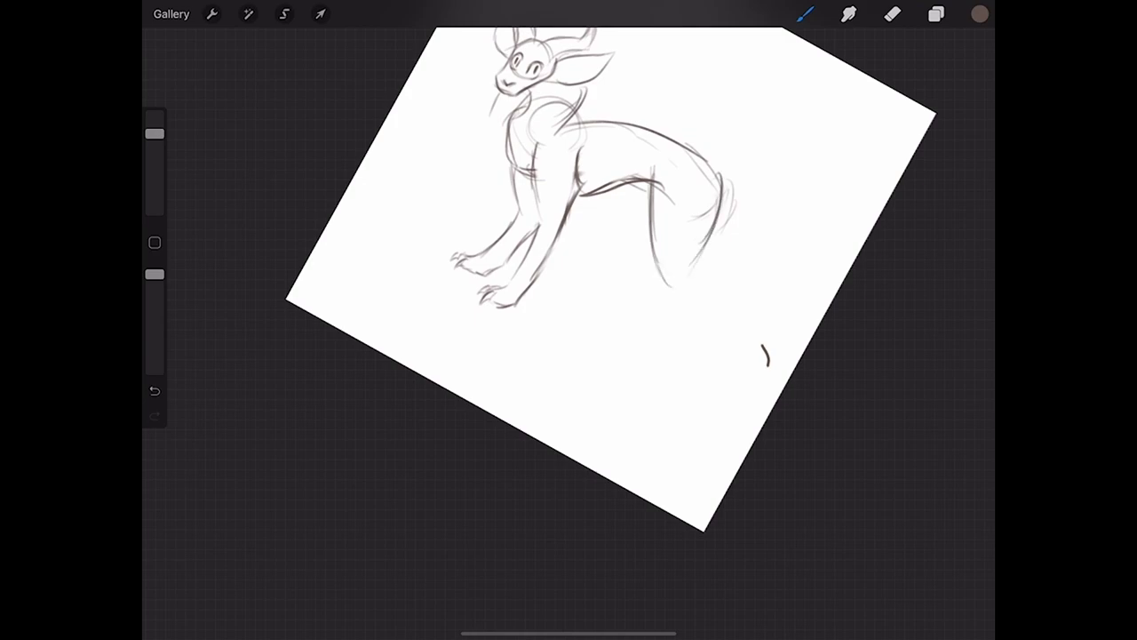
mouse_move(671, 286)
mouse_down()
mouse_move(680, 339)
mouse_move(634, 365)
mouse_move(625, 356)
mouse_move(616, 371)
mouse_move(638, 373)
mouse_up()
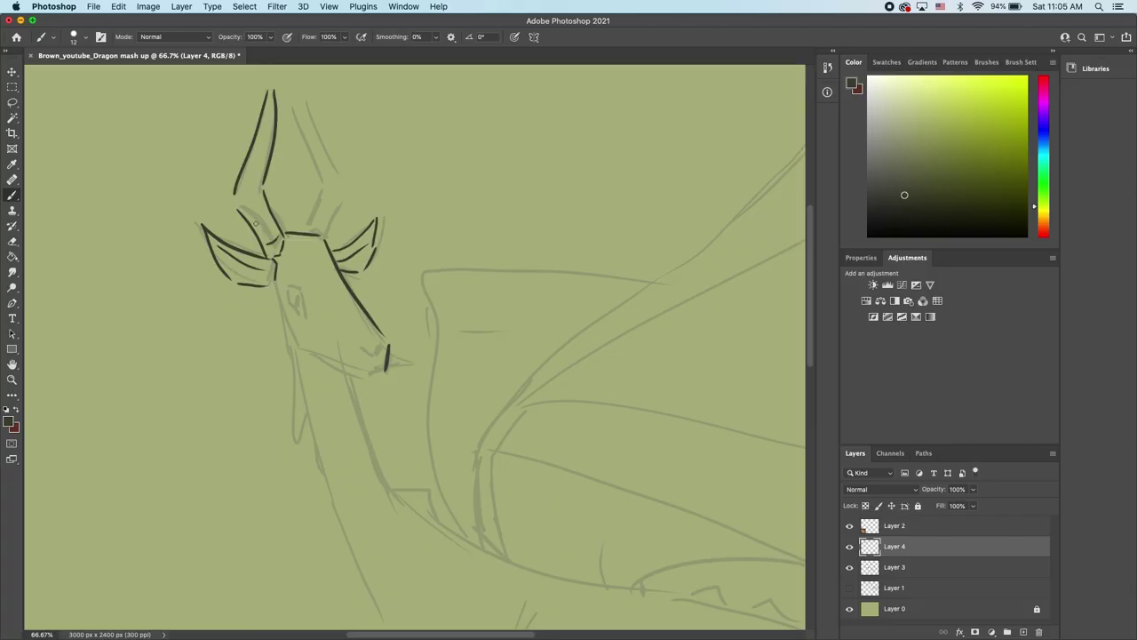
mouse_move(254, 218)
mouse_down()
mouse_move(270, 227)
mouse_move(257, 167)
mouse_up()
drag(254, 158, 270, 148)
Step: Ink the right horn with its ridges, the neck line below the ear, and the almond eye
mouse_move(289, 89)
mouse_down()
mouse_move(322, 177)
mouse_move(306, 234)
mouse_up()
mouse_move(294, 90)
mouse_down()
mouse_move(345, 177)
mouse_move(329, 236)
mouse_move(323, 215)
mouse_move(334, 216)
mouse_up()
mouse_move(321, 203)
mouse_down()
mouse_move(347, 200)
mouse_move(322, 138)
mouse_up()
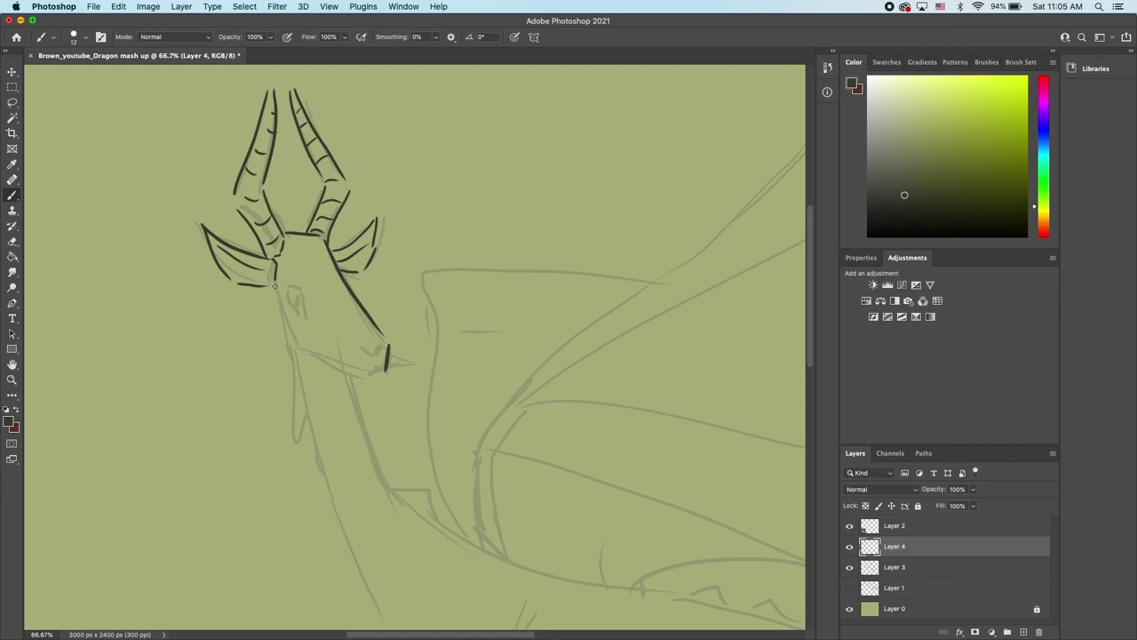
drag(274, 285, 294, 351)
key(super+z)
mouse_move(269, 285)
mouse_down()
mouse_move(302, 359)
mouse_move(299, 351)
mouse_move(378, 380)
mouse_move(380, 354)
mouse_up()
key(super+z)
key(super+z)
mouse_move(286, 285)
mouse_down()
mouse_move(303, 283)
mouse_move(308, 313)
mouse_move(292, 297)
mouse_move(301, 310)
mouse_up()
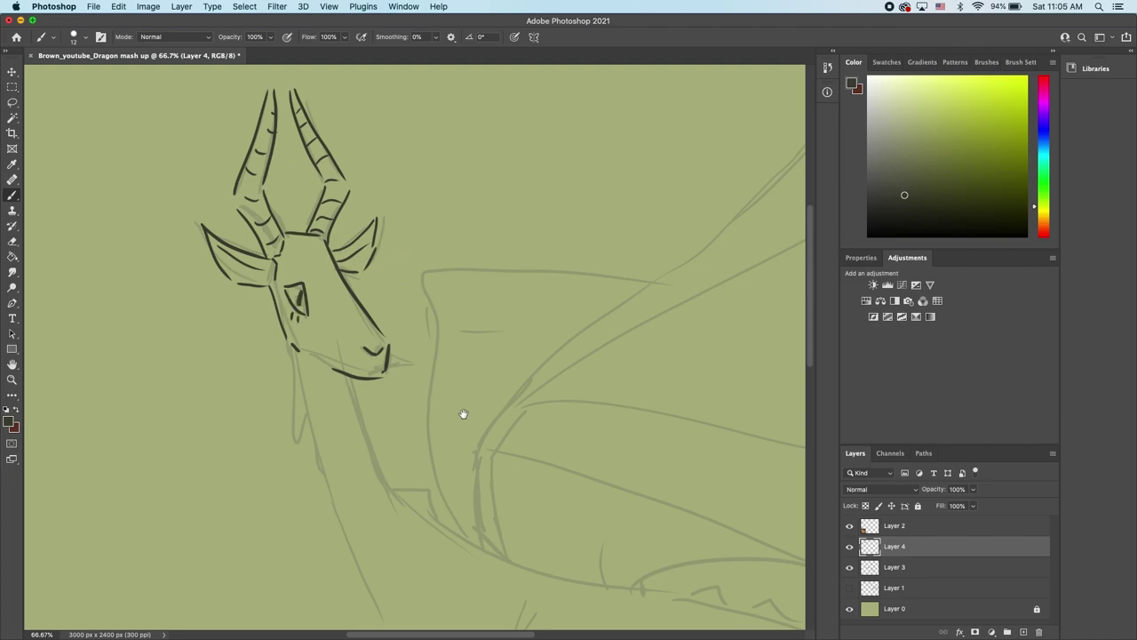
Step: Ink the long front and inner neck lines down to the neck base
drag(467, 417, 594, 198)
drag(405, 125, 509, 431)
mouse_move(462, 155)
mouse_down()
mouse_move(520, 284)
mouse_move(536, 267)
mouse_move(549, 297)
mouse_up()
key(ctrl+z)
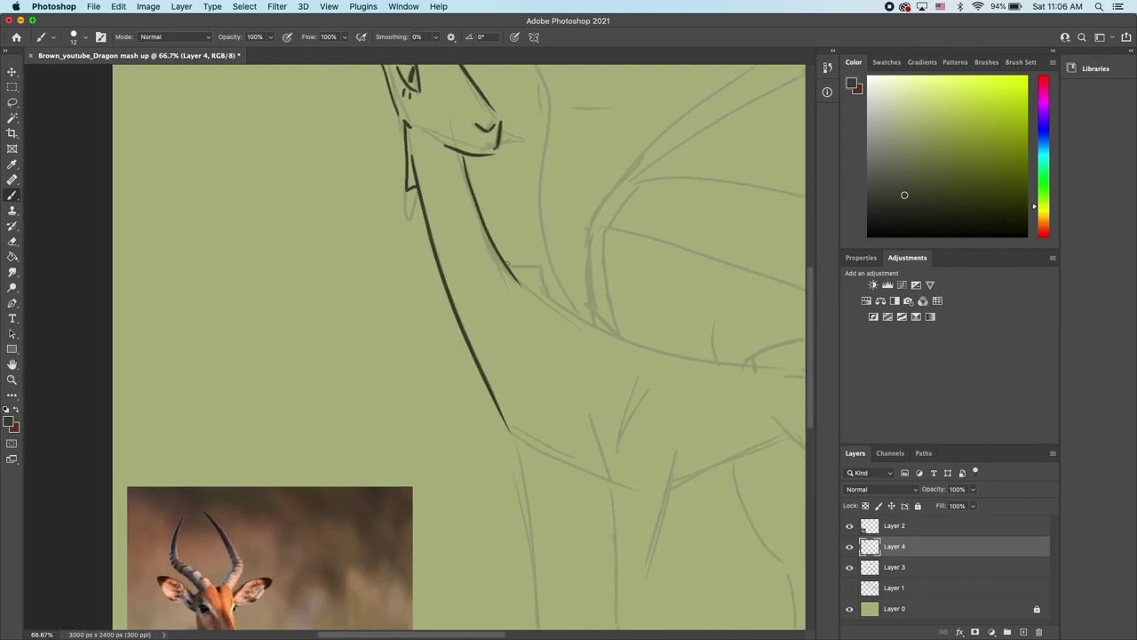
drag(505, 263, 592, 326)
scroll(643, 368, up, 3)
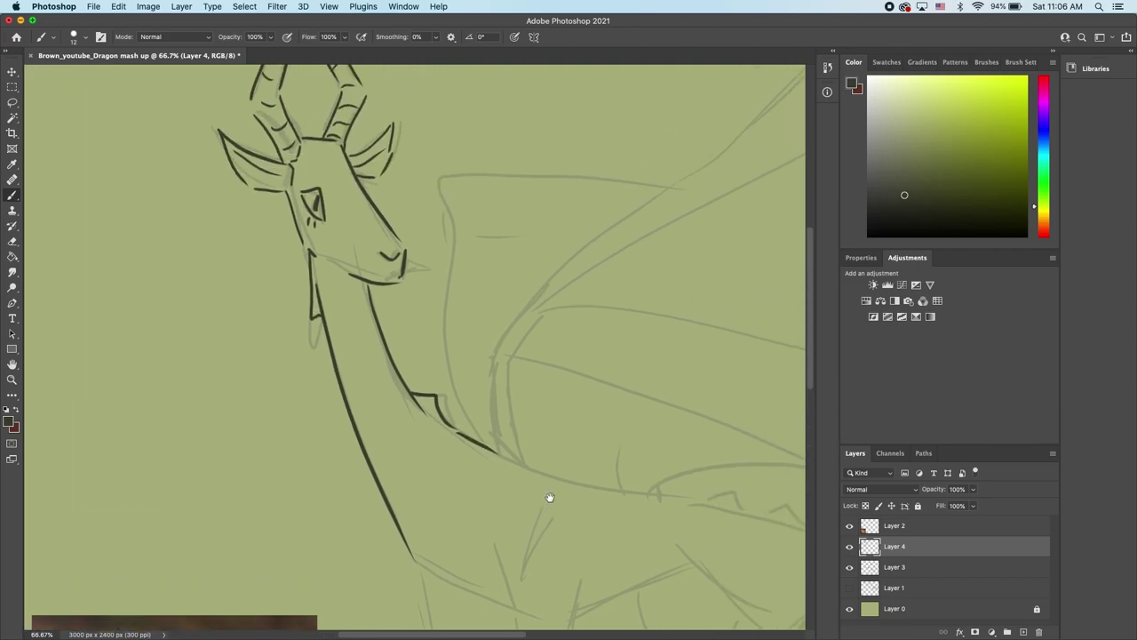
scroll(548, 497, right, 5)
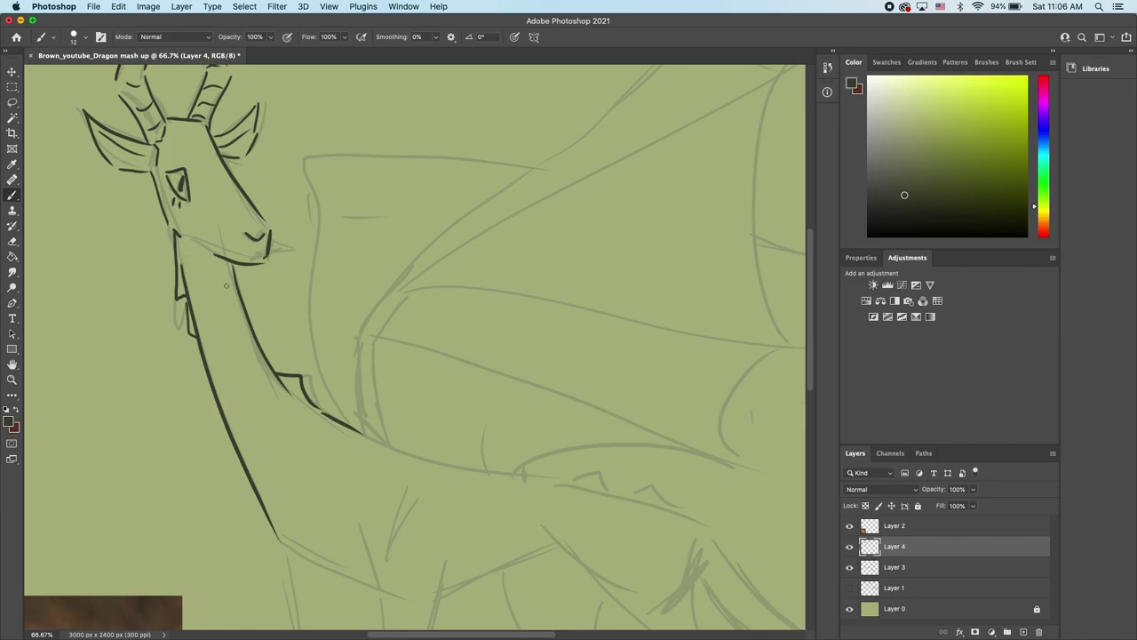
Step: Draw the inner edge of the tail with several curving strokes
scroll(568, 319, up, 5)
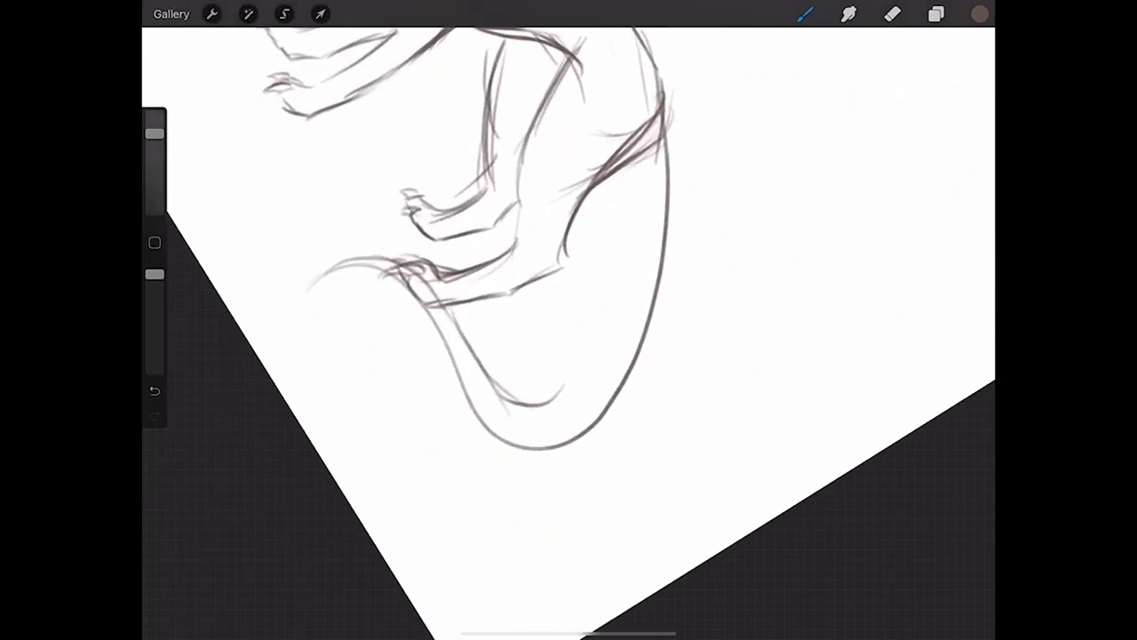
drag(614, 175, 613, 284)
drag(613, 233, 588, 358)
drag(615, 282, 545, 407)
drag(588, 350, 528, 414)
scroll(568, 320, down, 5)
scroll(568, 320, up, 5)
Step: Strengthen the tail's inner and outer edges and extend the tip into a closed curl
drag(684, 208, 638, 284)
drag(675, 248, 590, 319)
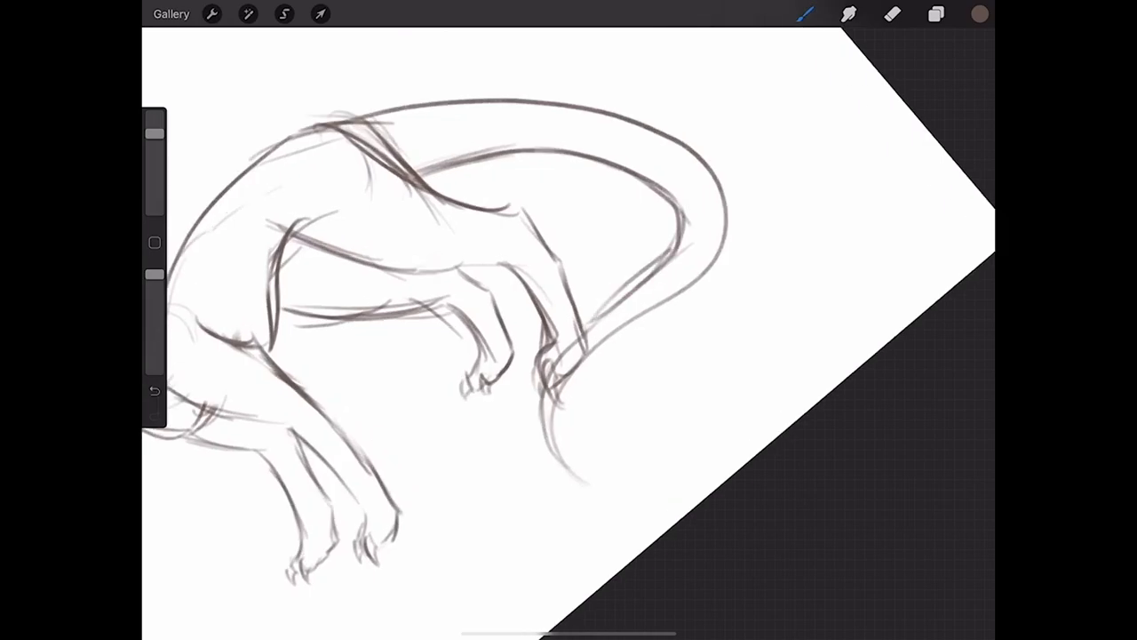
mouse_move(730, 193)
mouse_down()
mouse_move(728, 258)
mouse_move(703, 297)
mouse_up()
mouse_move(717, 254)
mouse_down()
mouse_move(689, 307)
mouse_move(609, 348)
mouse_move(590, 373)
mouse_up()
drag(622, 320, 576, 425)
mouse_move(593, 384)
mouse_down()
mouse_move(591, 455)
mouse_move(545, 458)
mouse_move(538, 439)
mouse_up()
drag(533, 374, 554, 464)
mouse_move(533, 425)
mouse_down()
mouse_move(569, 334)
mouse_move(653, 268)
mouse_up()
drag(553, 352, 666, 252)
Step: Erase the extra sketch lines inside the tail curve
click(892, 13)
drag(154, 133, 155, 200)
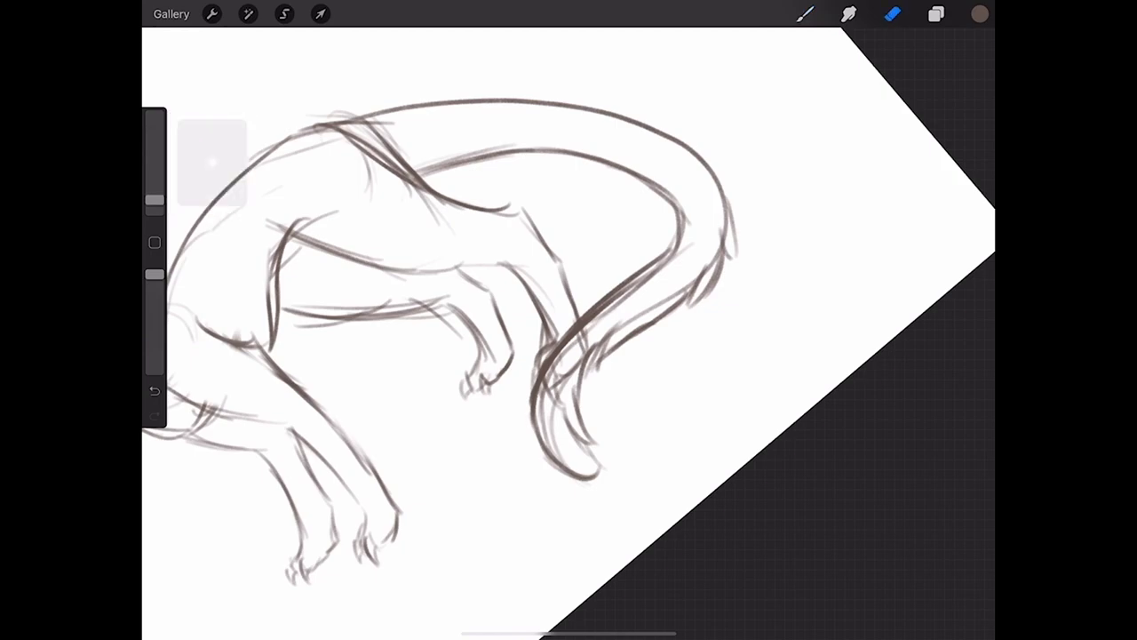
mouse_move(568, 367)
mouse_down()
mouse_move(558, 435)
mouse_move(584, 334)
mouse_up()
drag(544, 396, 616, 305)
mouse_move(593, 343)
mouse_down()
mouse_move(574, 371)
mouse_move(610, 309)
mouse_move(691, 282)
mouse_up()
click(805, 13)
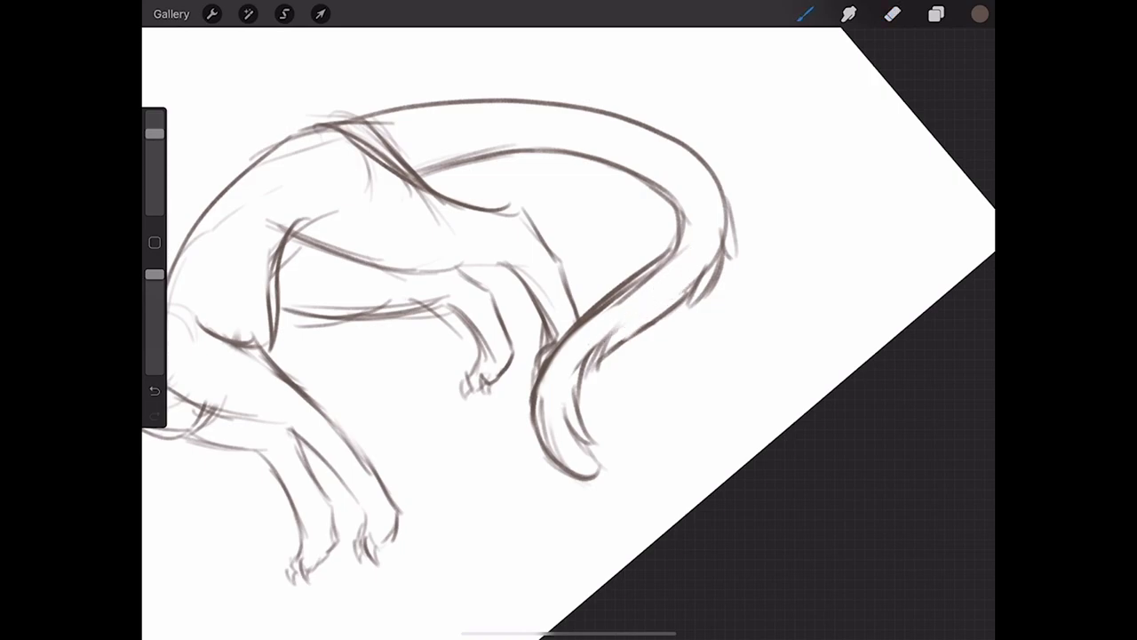
Step: Add fur strokes along the tail's underside and shape a tufted, darkened tip
scroll(568, 320, down, 5)
scroll(569, 320, up, 5)
drag(693, 128, 580, 195)
drag(648, 144, 570, 190)
drag(622, 158, 528, 208)
mouse_move(561, 171)
mouse_down()
mouse_move(519, 242)
mouse_move(497, 247)
mouse_up()
drag(510, 191, 493, 261)
mouse_move(494, 217)
mouse_down()
mouse_move(535, 290)
mouse_move(547, 281)
mouse_up()
mouse_move(490, 302)
mouse_down()
mouse_move(549, 283)
mouse_move(462, 311)
mouse_up()
drag(487, 270, 516, 308)
click(892, 14)
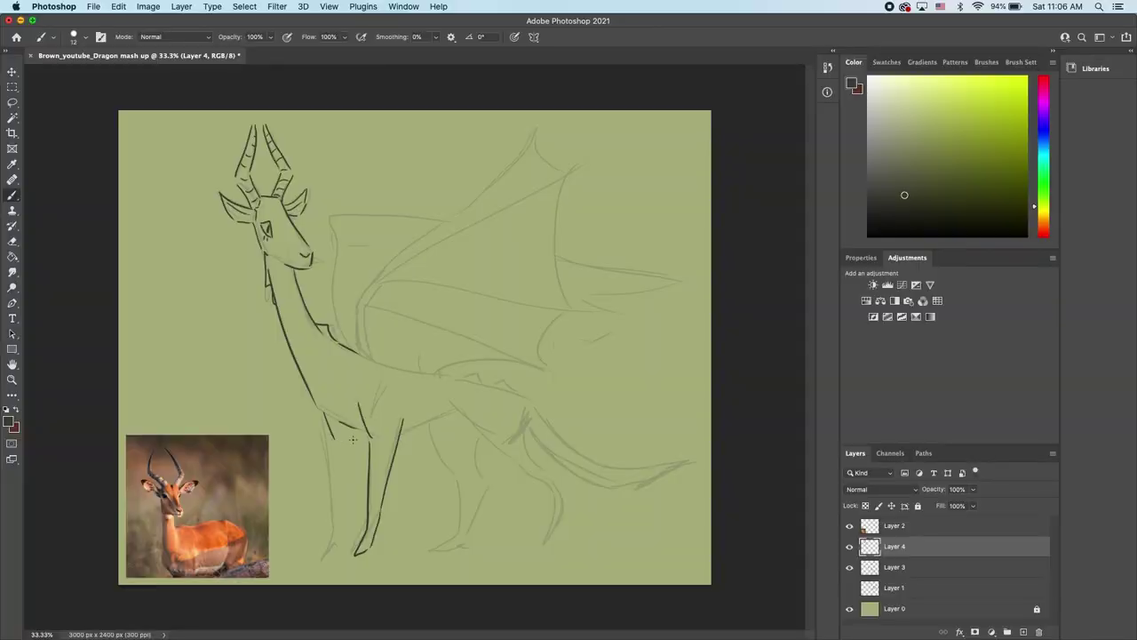
Step: Ink the front legs, hip line and back leg
mouse_move(350, 432)
mouse_down()
mouse_move(364, 437)
mouse_move(325, 552)
mouse_up()
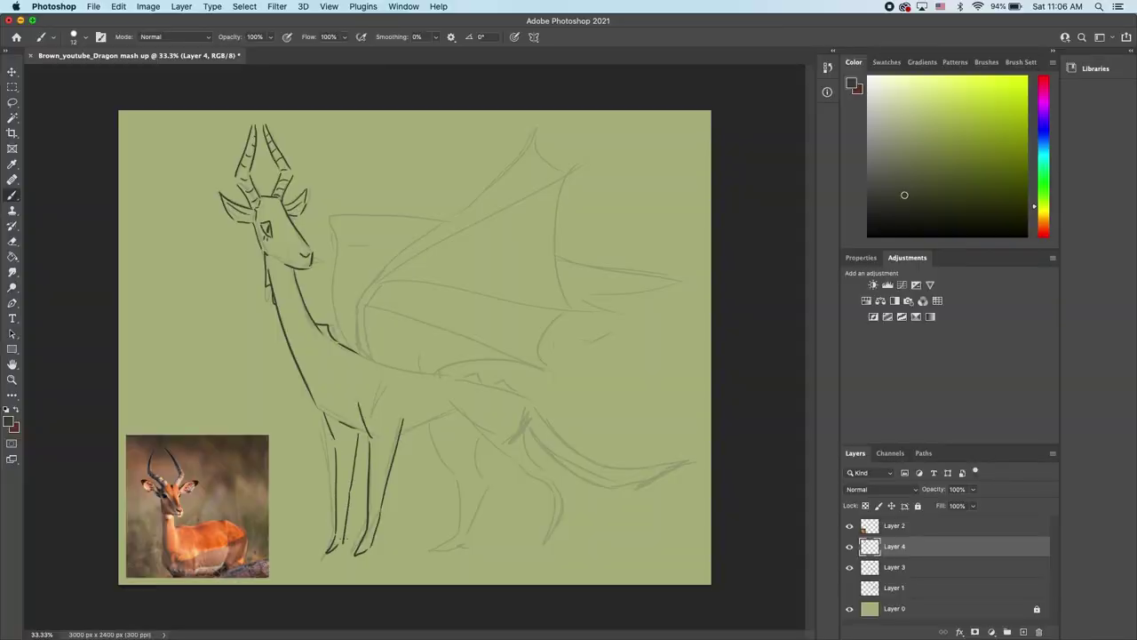
drag(351, 490, 345, 533)
drag(404, 429, 449, 411)
key(ctrl+z)
Step: Ink the wing arm and a second wing finger
mouse_move(357, 357)
mouse_down()
mouse_move(354, 299)
mouse_move(496, 189)
mouse_up()
key(ctrl+z)
drag(358, 304, 535, 129)
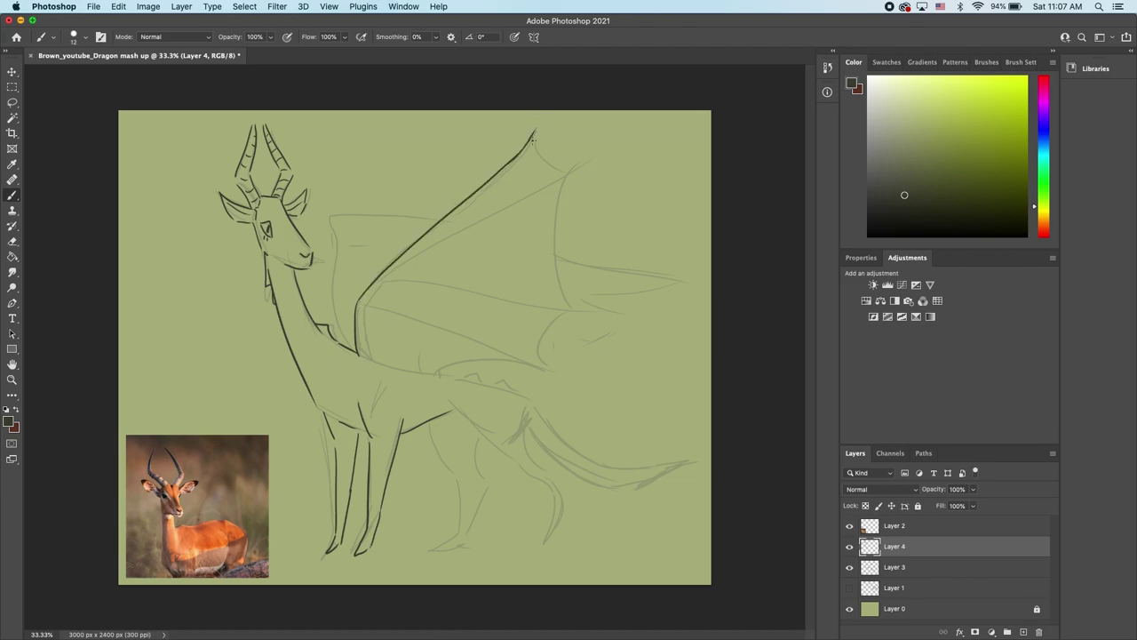
drag(384, 279, 556, 178)
key(ctrl+z)
drag(382, 279, 563, 178)
Step: Ink the remaining wing fingers across the membrane and the lower wing finger
drag(382, 282, 539, 310)
key(ctrl+z)
drag(384, 281, 583, 311)
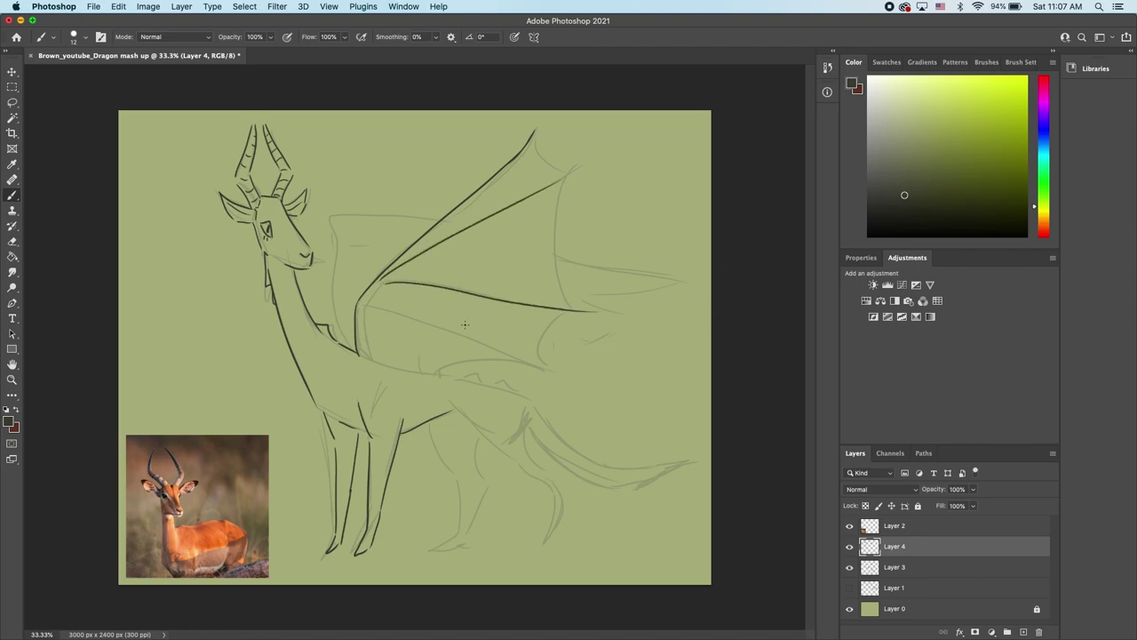
drag(367, 308, 547, 356)
mouse_move(430, 366)
mouse_down()
mouse_move(428, 376)
mouse_move(515, 366)
mouse_up()
key(ctrl+z)
Step: Ink a short wing line, refit the canvas, and sketch the neck-to-back line
drag(526, 357, 435, 359)
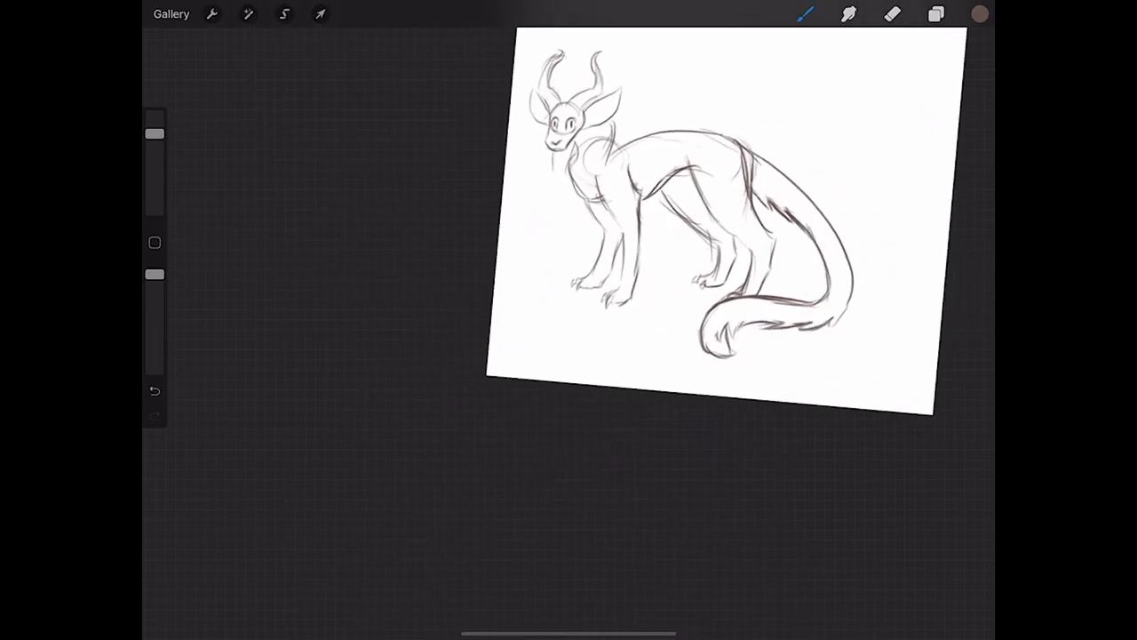
scroll(622, 249, up, 3)
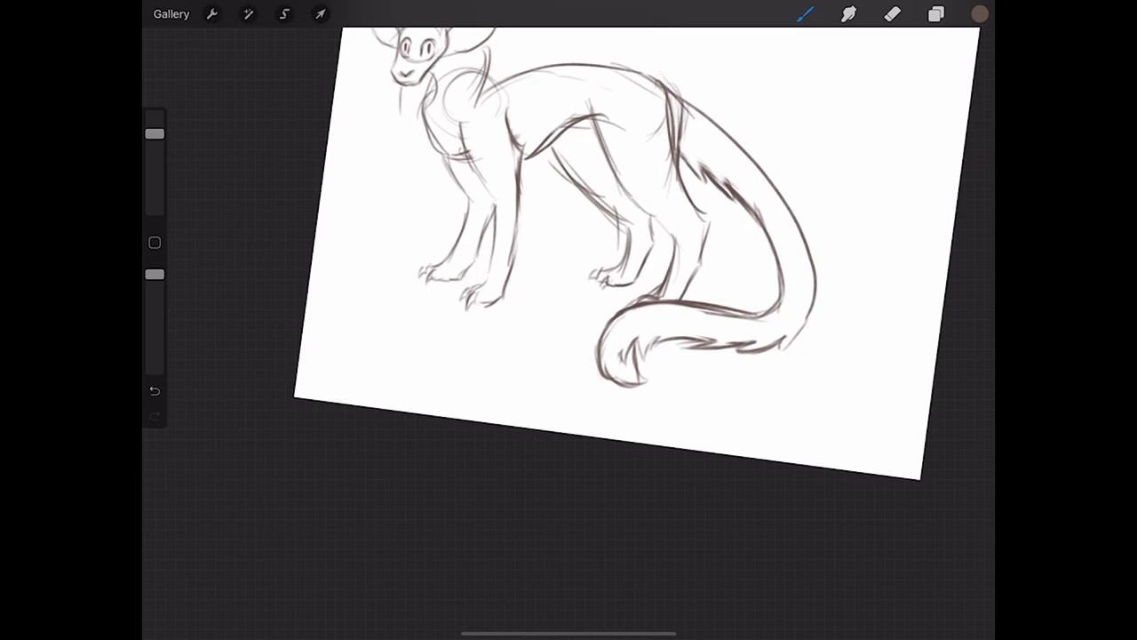
scroll(637, 240, down, 5)
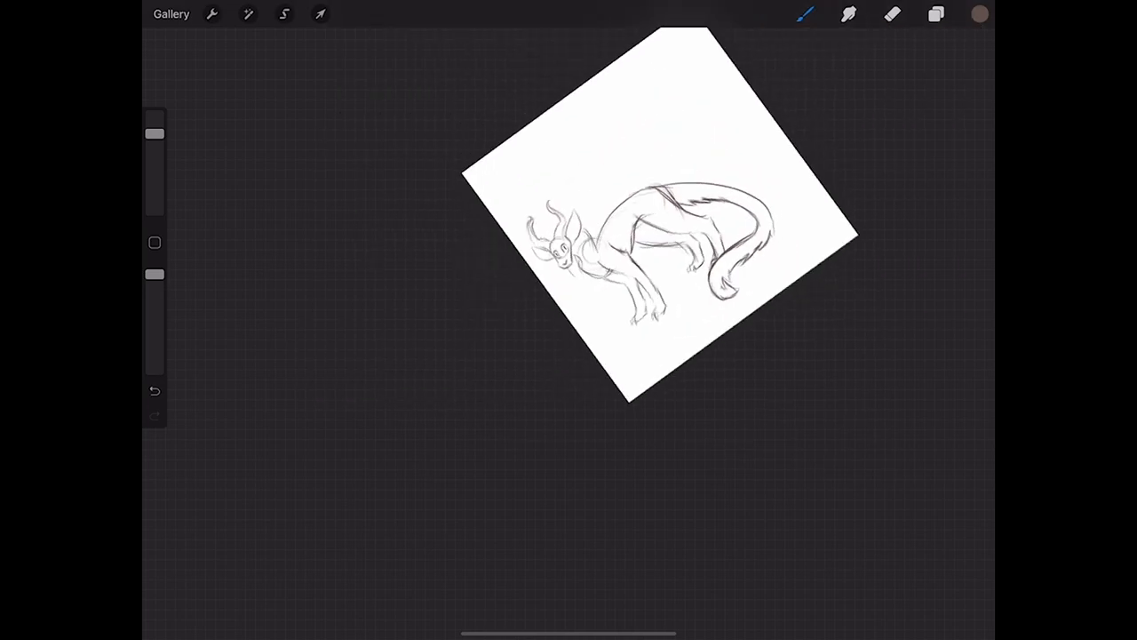
scroll(640, 302, up, 5)
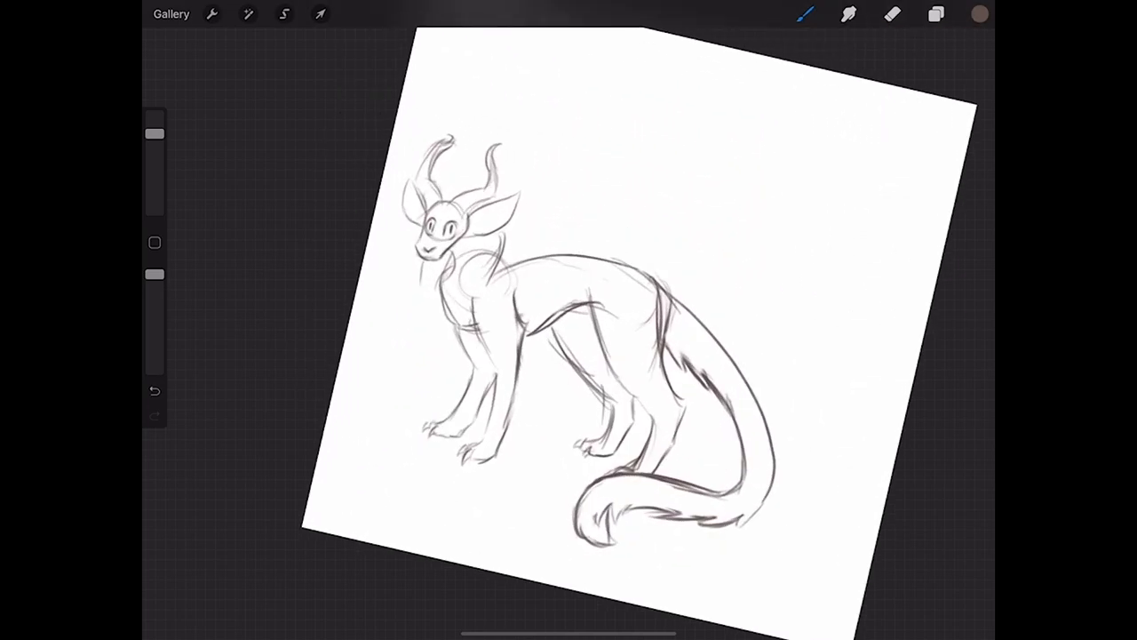
scroll(533, 355, up, 5)
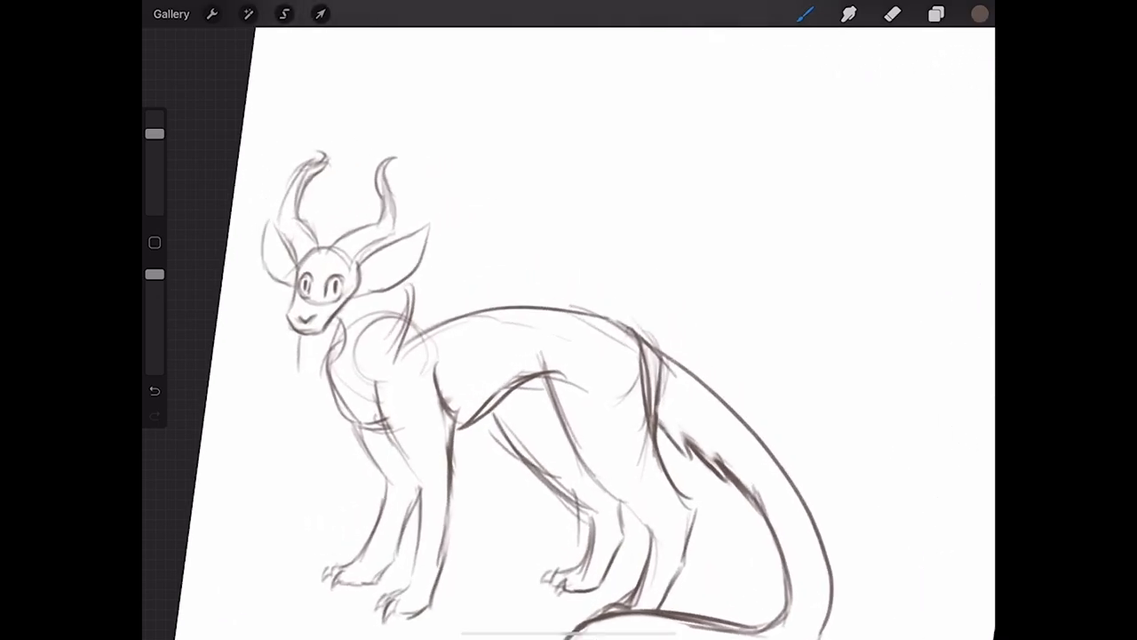
mouse_move(396, 359)
mouse_down()
mouse_move(450, 304)
mouse_move(444, 260)
mouse_up()
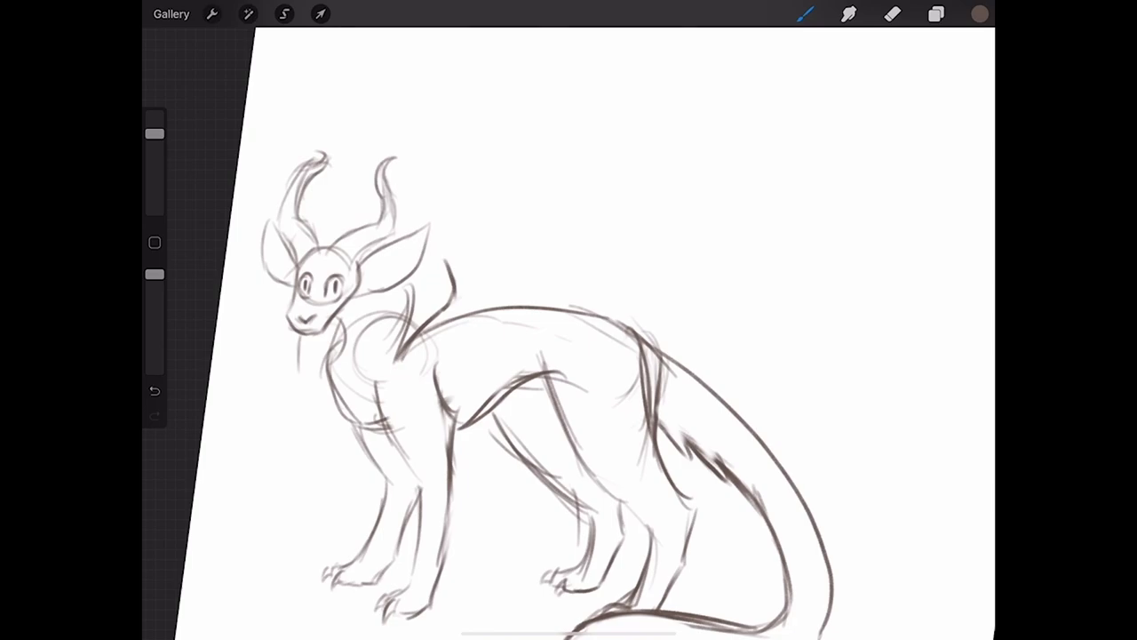
Step: Sketch the wing base, the long leading edge out to the wingtip, and inner finger lines
mouse_move(446, 278)
mouse_down()
mouse_move(431, 228)
mouse_move(498, 176)
mouse_up()
mouse_move(437, 238)
mouse_down()
mouse_move(556, 126)
mouse_move(825, 64)
mouse_up()
drag(622, 99, 904, 71)
mouse_move(467, 238)
mouse_down()
mouse_move(552, 190)
mouse_move(825, 181)
mouse_up()
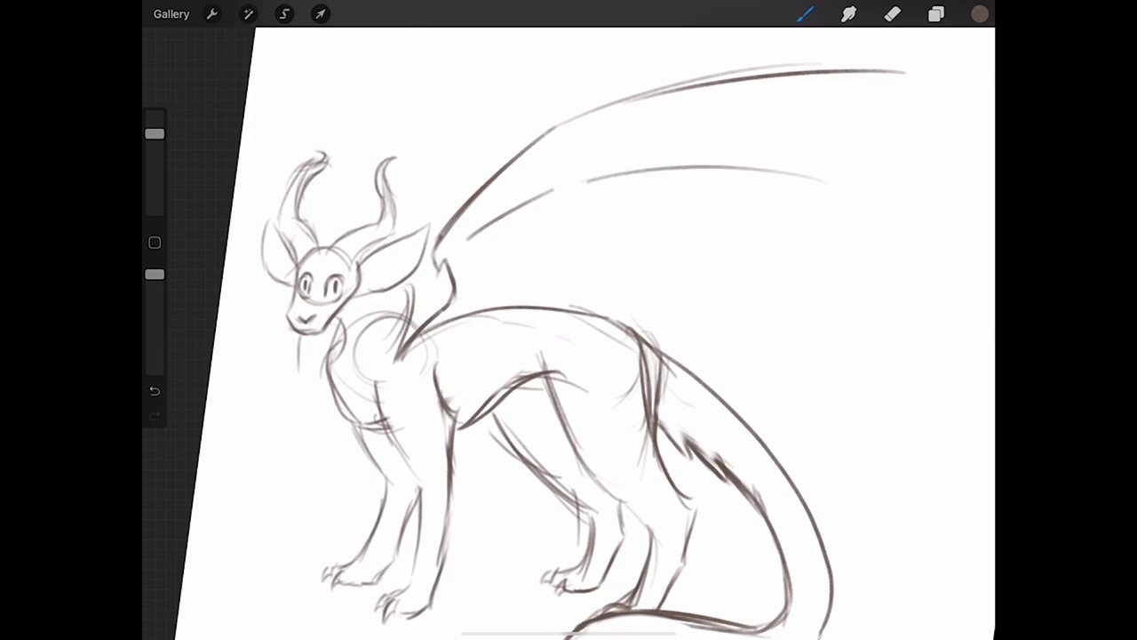
drag(476, 238, 723, 261)
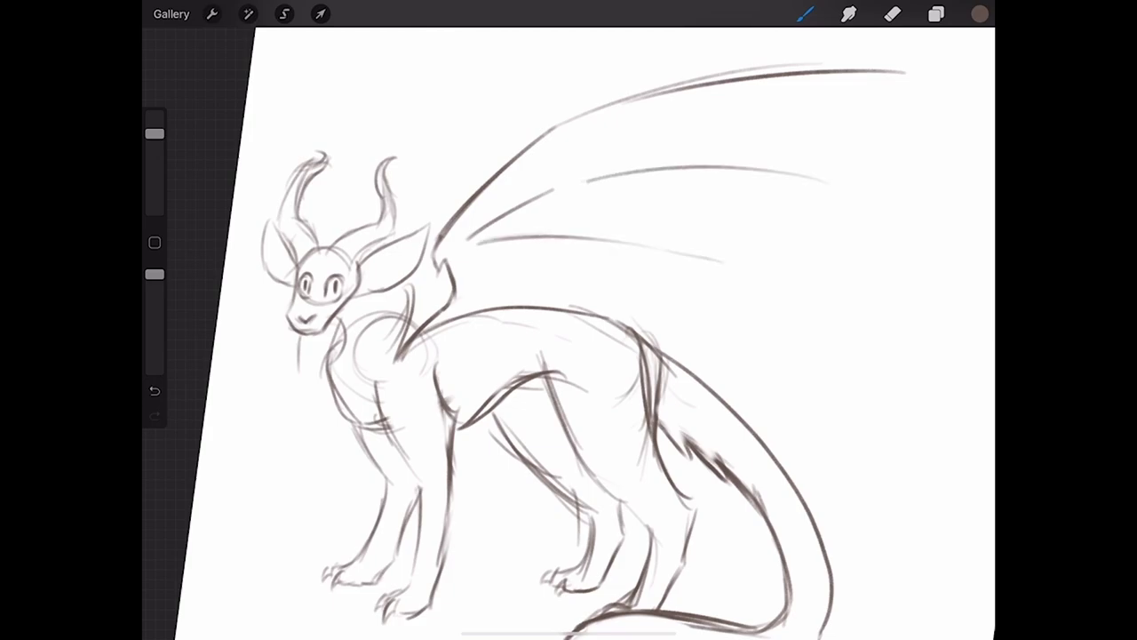
mouse_move(650, 215)
mouse_down()
mouse_move(705, 256)
mouse_move(665, 210)
mouse_move(730, 183)
mouse_move(826, 182)
mouse_up()
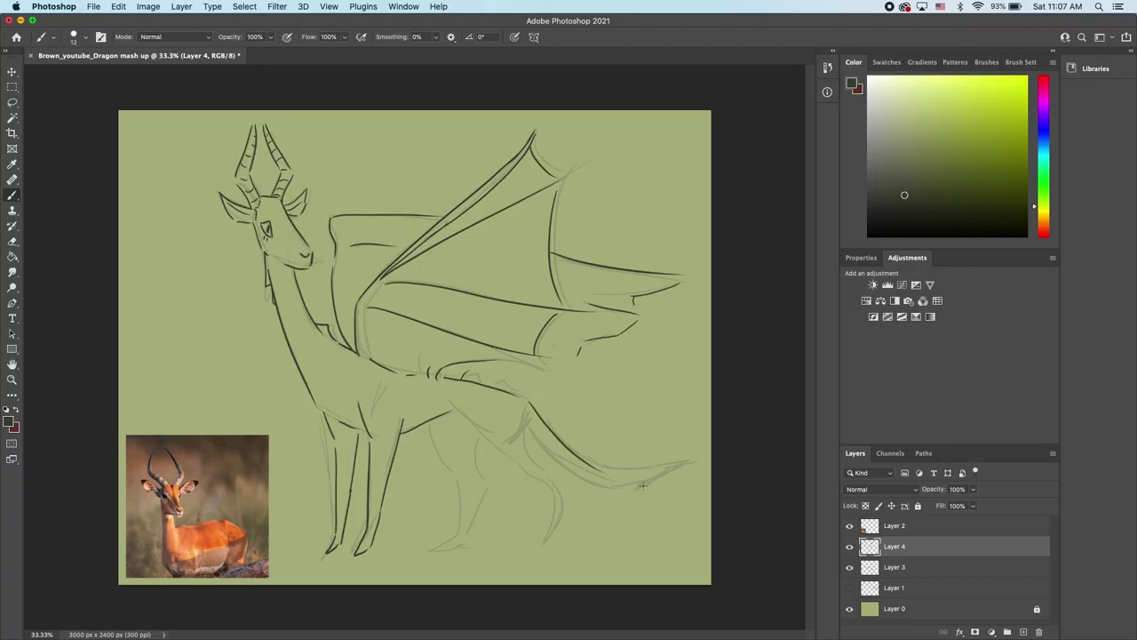
Step: Ink the tail's upper curve and, after several undone attempts, a shorter lower tail edge
key(super+z)
drag(536, 410, 649, 464)
drag(527, 431, 668, 480)
key(super+z)
drag(529, 428, 676, 457)
key(super+z)
drag(524, 431, 662, 480)
key(super+z)
drag(522, 430, 641, 476)
key(super+z)
mouse_move(522, 428)
mouse_down()
mouse_move(565, 466)
mouse_move(640, 486)
mouse_move(677, 451)
mouse_up()
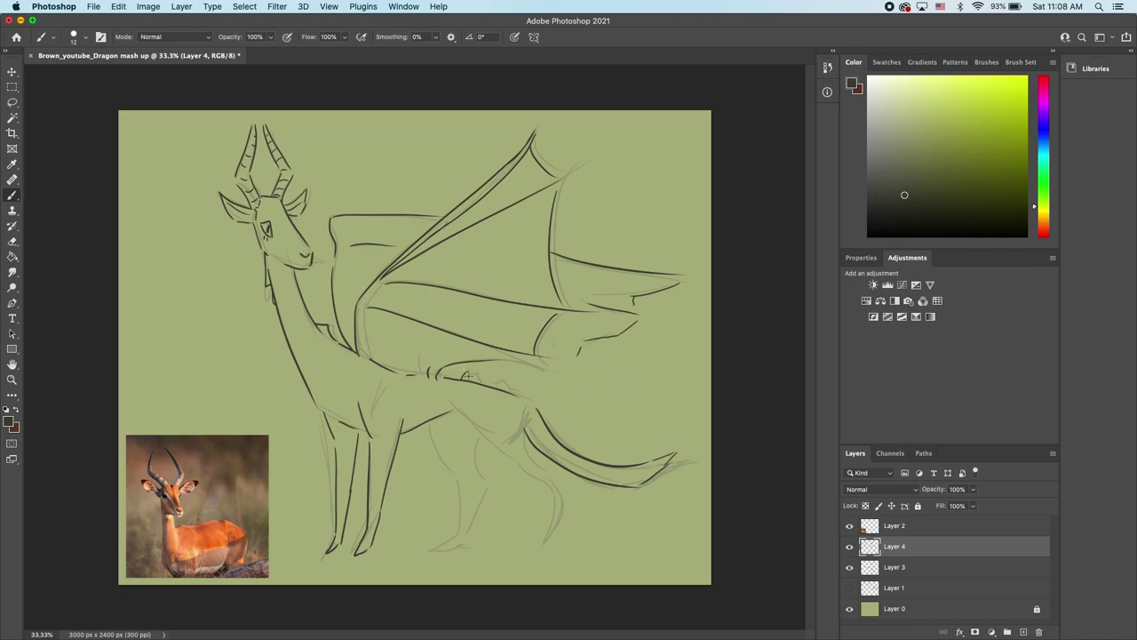
Step: Add small spikes along the back and tail, redoing one misplaced tail spike
drag(464, 378, 530, 401)
drag(562, 432, 573, 444)
key(super+z)
drag(577, 451, 593, 456)
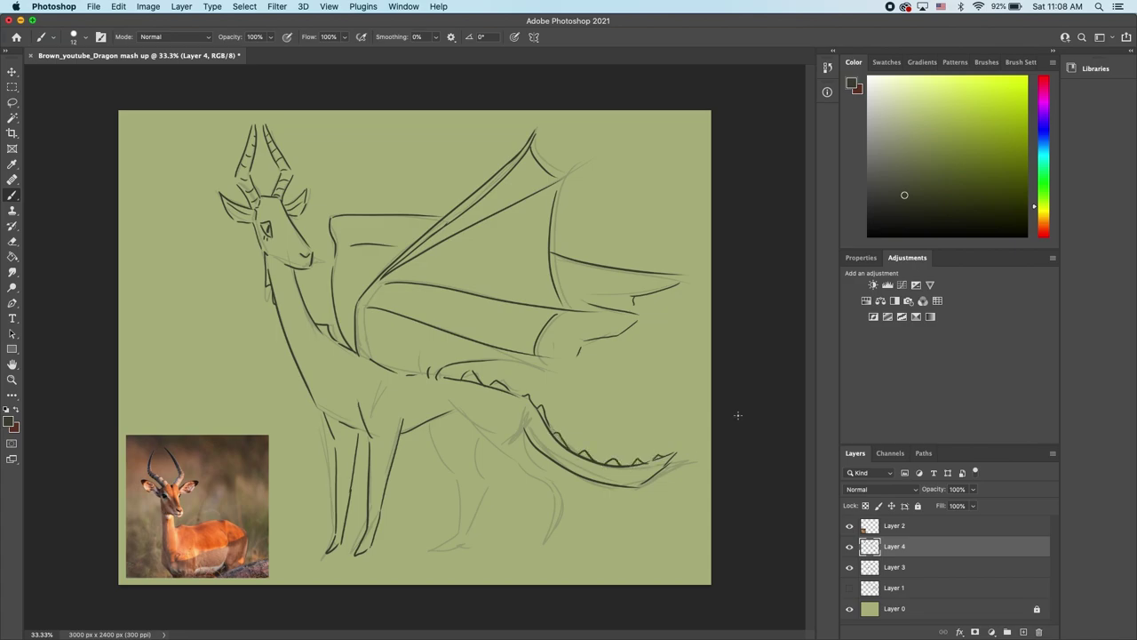
Step: Replace the old wing strokes with a lower wing edge and long feather lines to the wingtip
drag(453, 401, 512, 454)
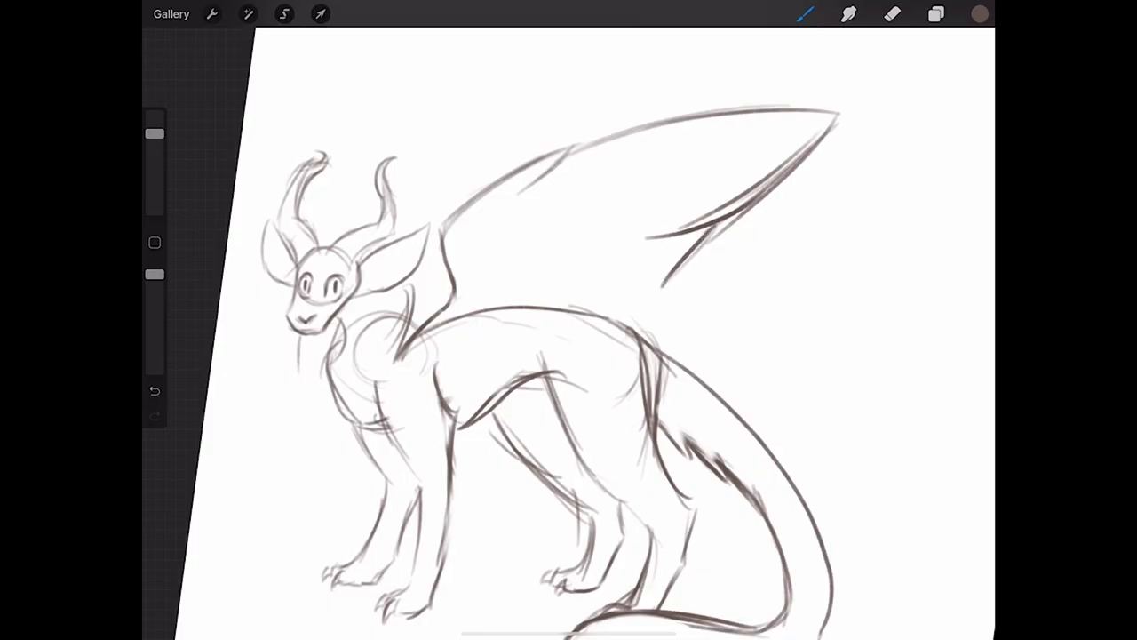
key(ctrl+z)
key(ctrl+z)
drag(676, 234, 662, 284)
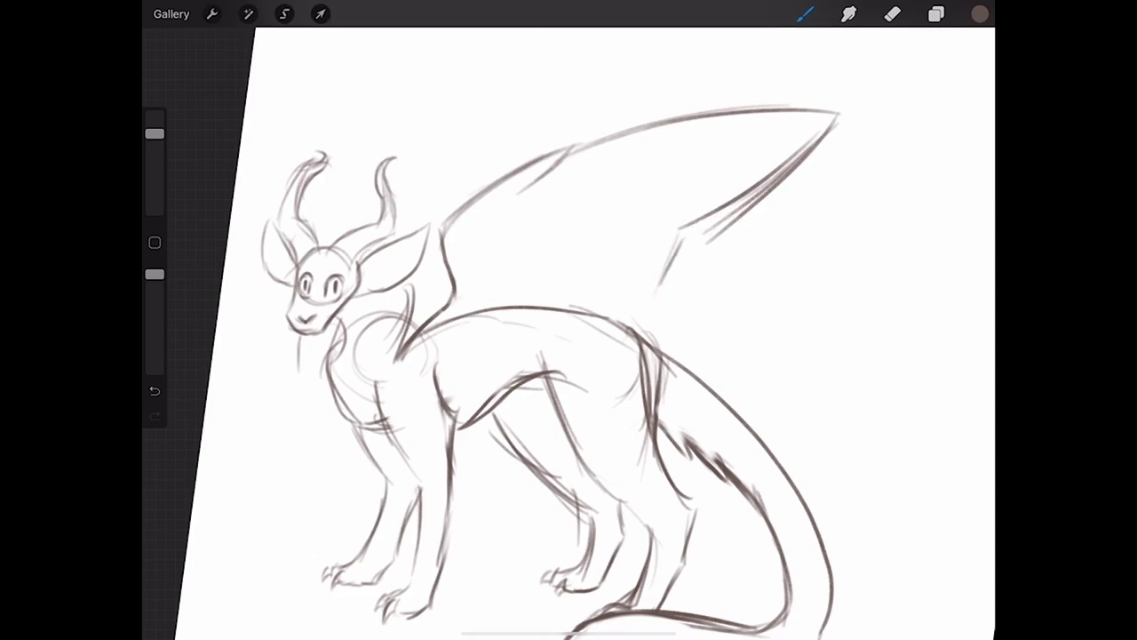
key(ctrl+z)
mouse_move(587, 331)
mouse_down()
mouse_move(565, 361)
mouse_move(609, 258)
mouse_move(721, 206)
mouse_up()
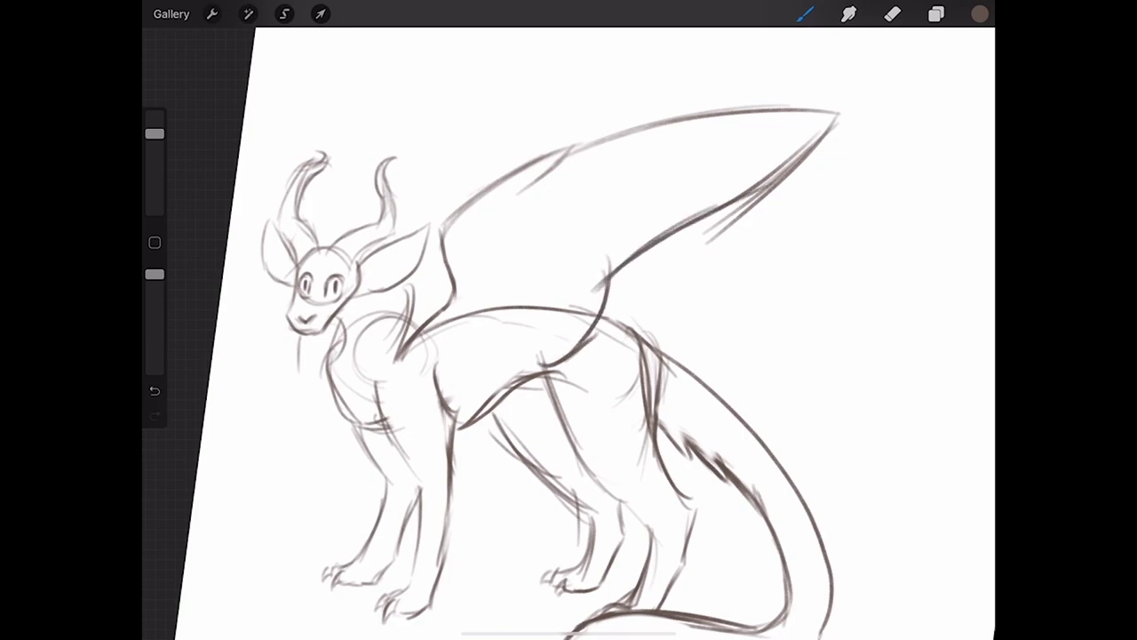
drag(640, 160, 832, 120)
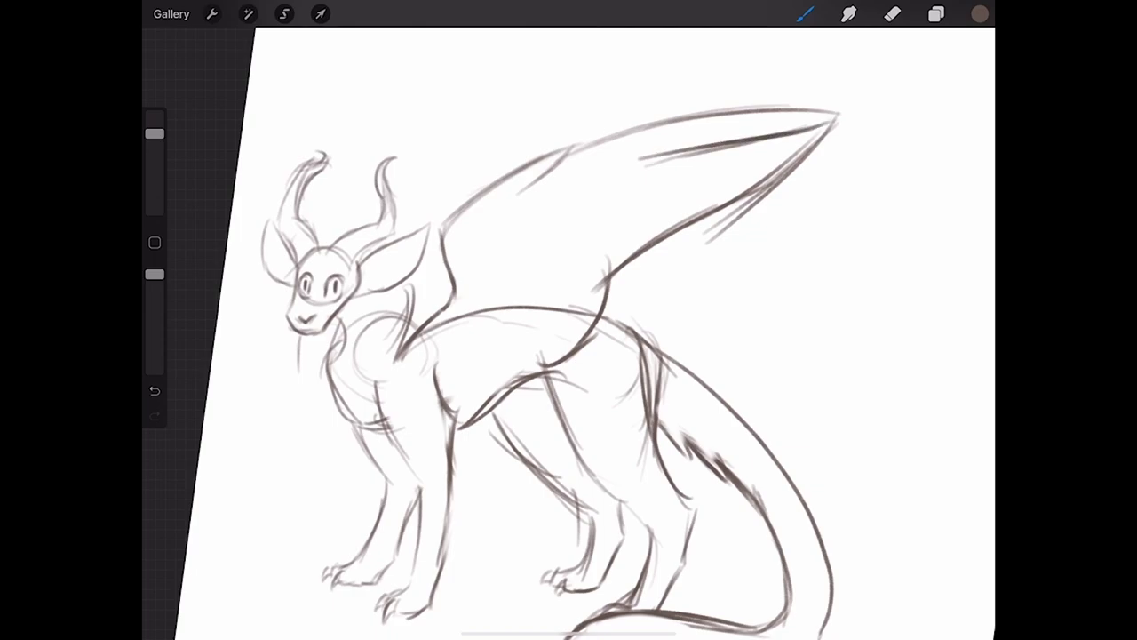
mouse_move(822, 133)
mouse_down()
mouse_move(766, 170)
mouse_move(635, 201)
mouse_up()
mouse_move(771, 183)
mouse_down()
mouse_move(716, 210)
mouse_move(582, 240)
mouse_move(621, 248)
mouse_move(563, 264)
mouse_move(558, 323)
mouse_up()
Step: Add feather strokes under the lower wing edge, inside the wing and along the back
mouse_move(588, 321)
mouse_down()
mouse_move(551, 331)
mouse_move(515, 367)
mouse_up()
mouse_move(553, 345)
mouse_down()
mouse_move(512, 363)
mouse_move(472, 361)
mouse_up()
mouse_move(577, 195)
mouse_down()
mouse_move(524, 206)
mouse_move(532, 230)
mouse_up()
mouse_move(553, 236)
mouse_down()
mouse_move(521, 246)
mouse_move(510, 291)
mouse_up()
drag(531, 297, 450, 349)
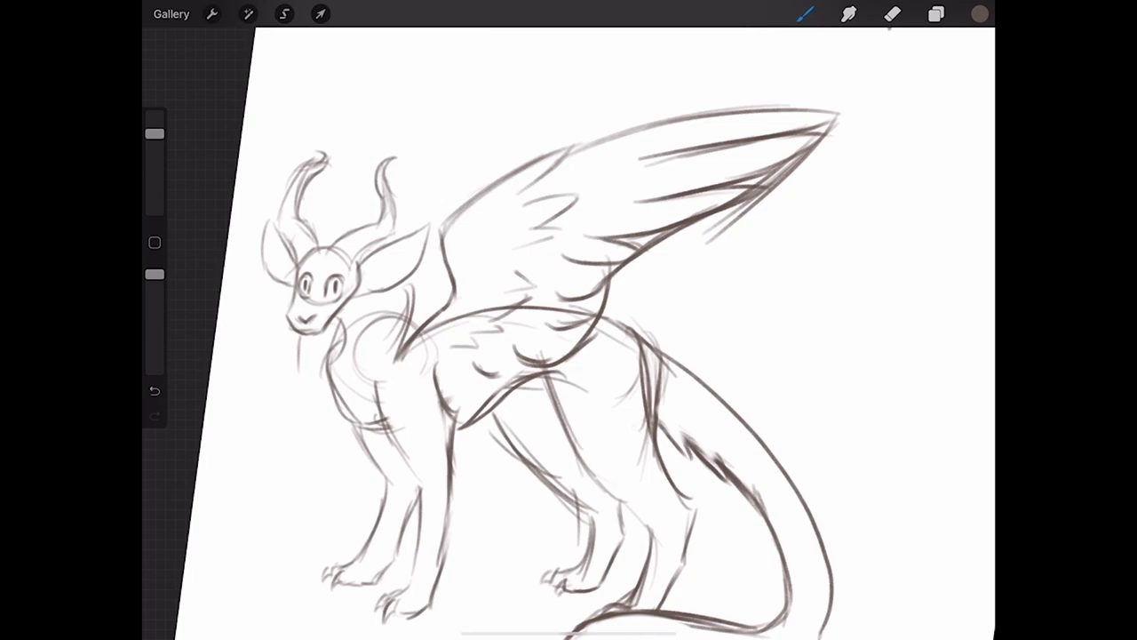
key(ctrl+z)
Step: Use the Eraser to lighten the sketch lines on the dragon's upper back
click(892, 13)
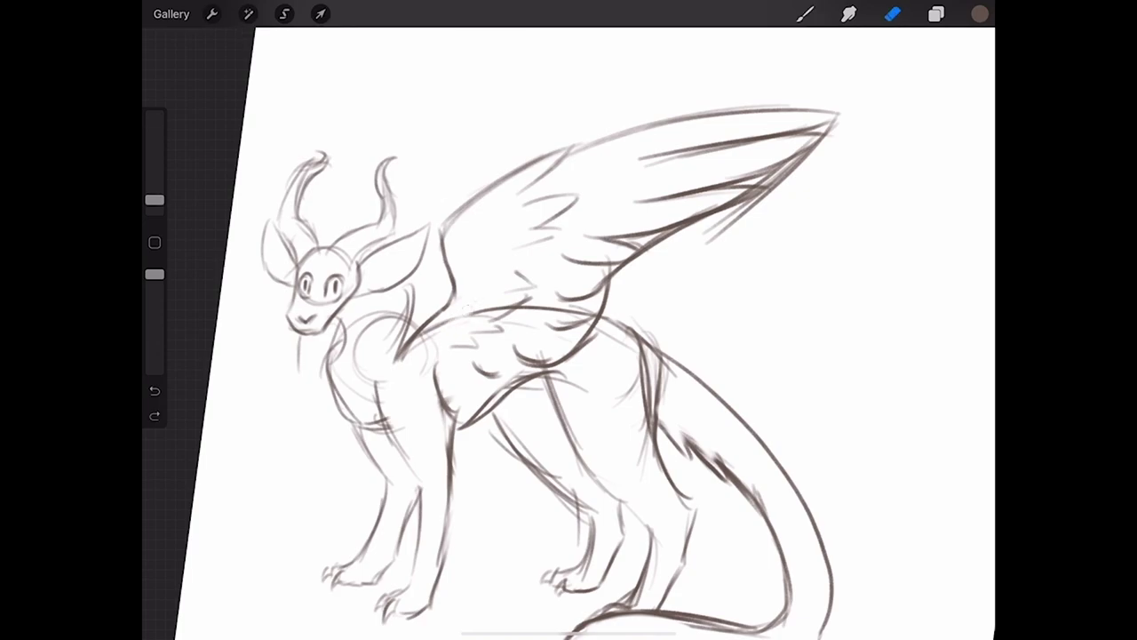
mouse_move(480, 311)
mouse_down()
mouse_move(422, 350)
mouse_move(433, 329)
mouse_move(405, 357)
mouse_move(471, 316)
mouse_up()
mouse_move(542, 307)
mouse_down()
mouse_move(528, 314)
mouse_move(584, 316)
mouse_up()
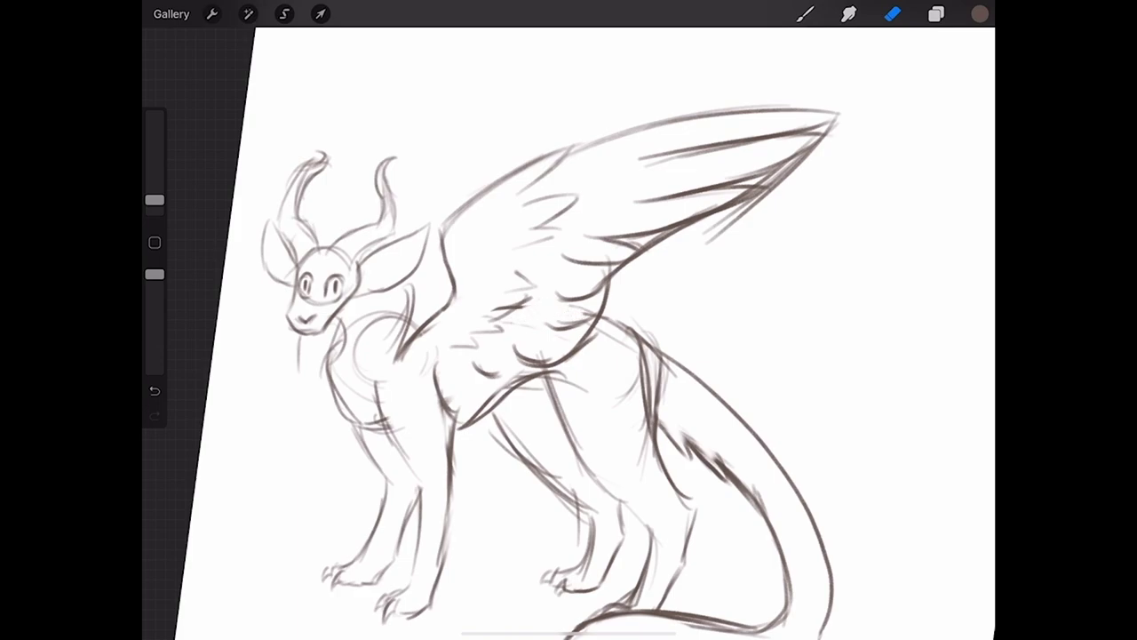
drag(508, 306, 487, 321)
drag(487, 364, 473, 375)
Step: Draw feather strokes where the neck meets the wing
click(805, 14)
drag(421, 297, 412, 310)
mouse_move(435, 268)
mouse_down()
mouse_move(416, 295)
mouse_move(438, 301)
mouse_up()
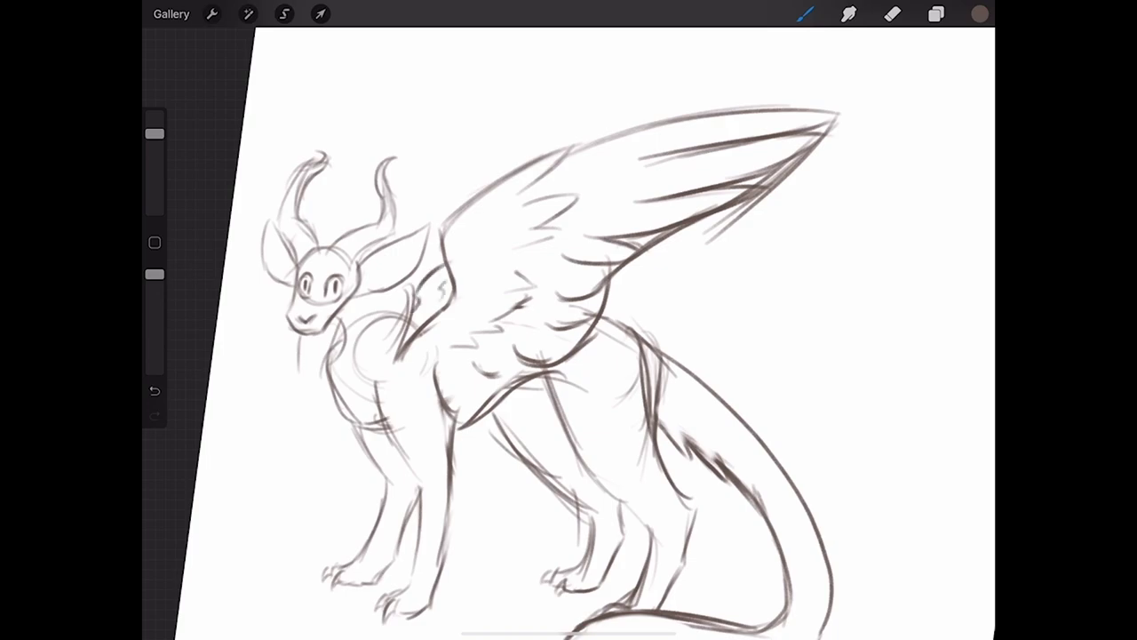
scroll(569, 320, down, 3)
scroll(568, 329, down, 2)
scroll(622, 373, down, 3)
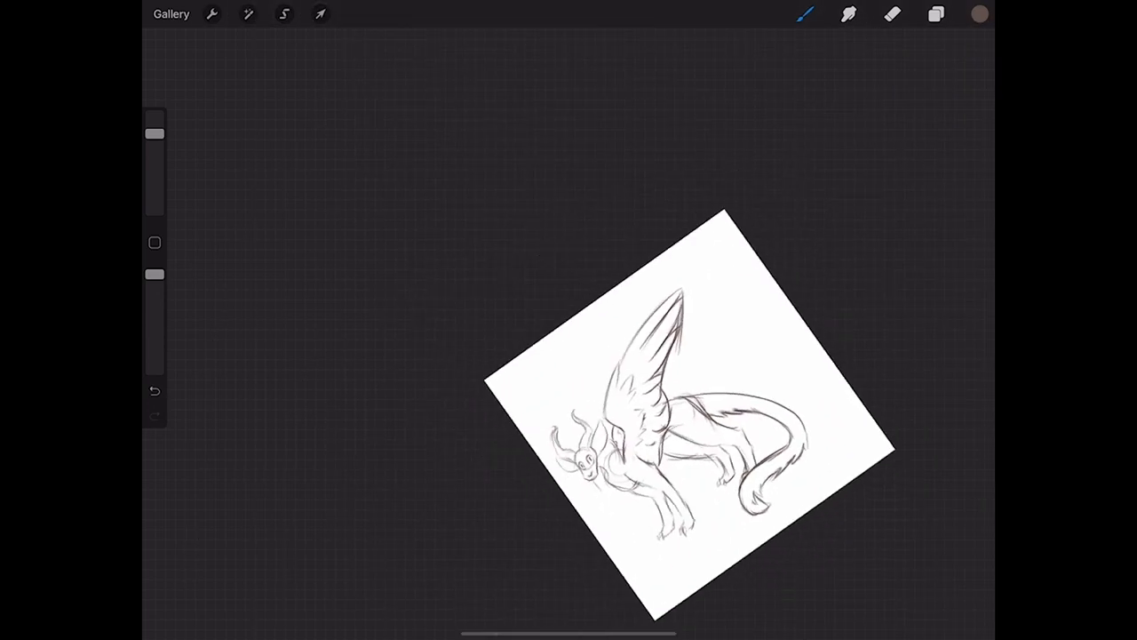
scroll(675, 356, down, 2)
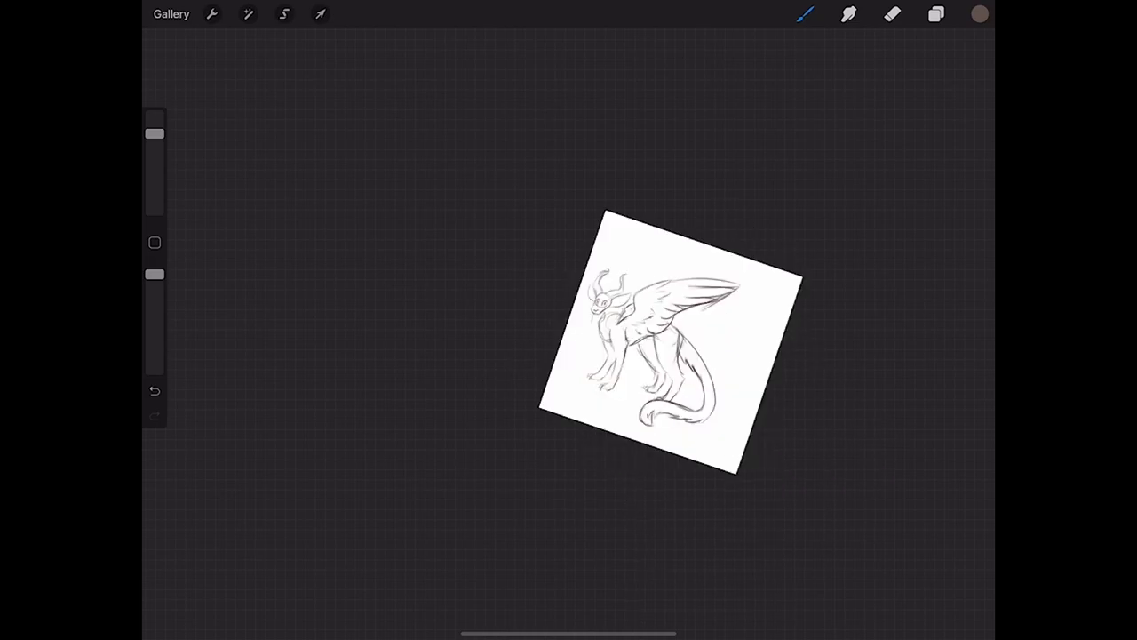
scroll(622, 338, up, 5)
scroll(569, 320, up, 4)
Step: Add a dark accent stroke near the hip and view the whole canvas
drag(572, 323, 531, 392)
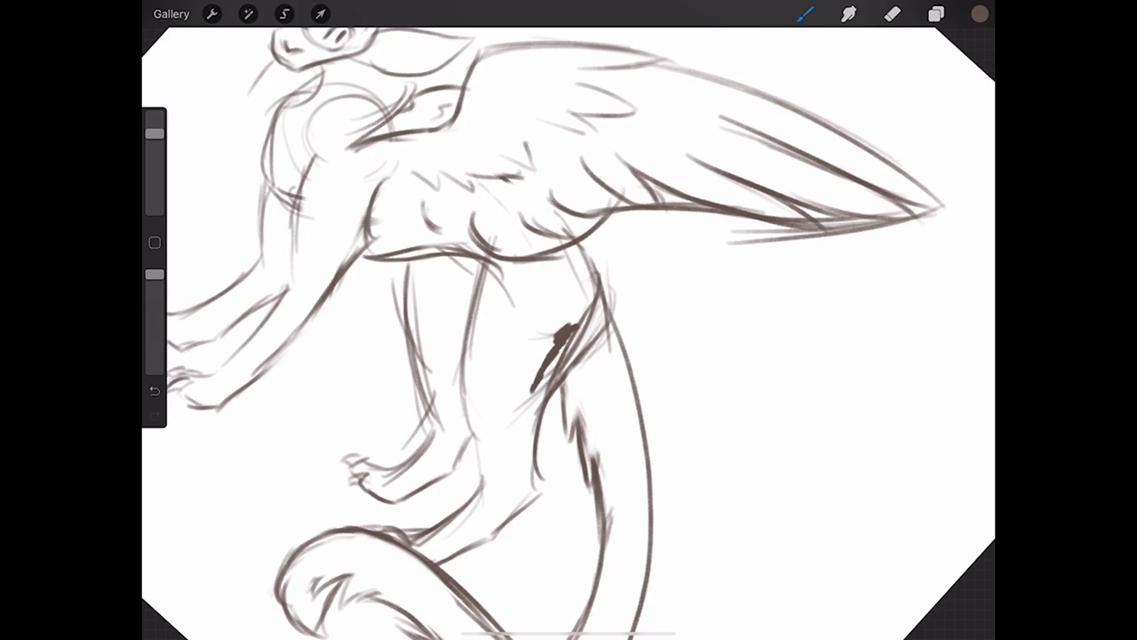
scroll(569, 320, down, 3)
scroll(729, 399, down, 3)
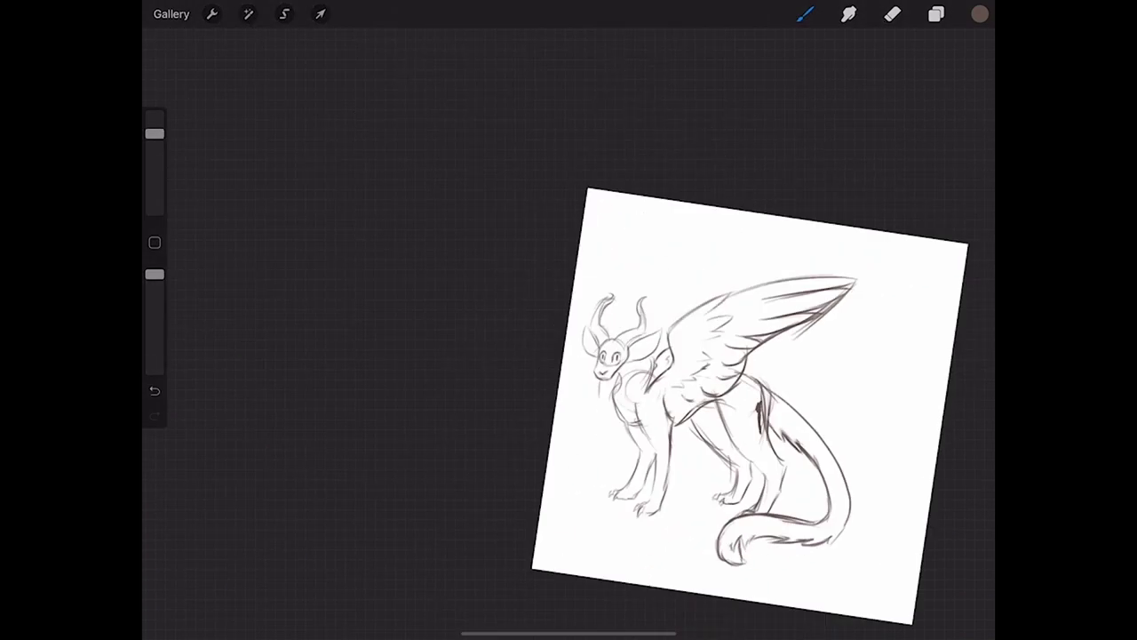
scroll(728, 400, up, 3)
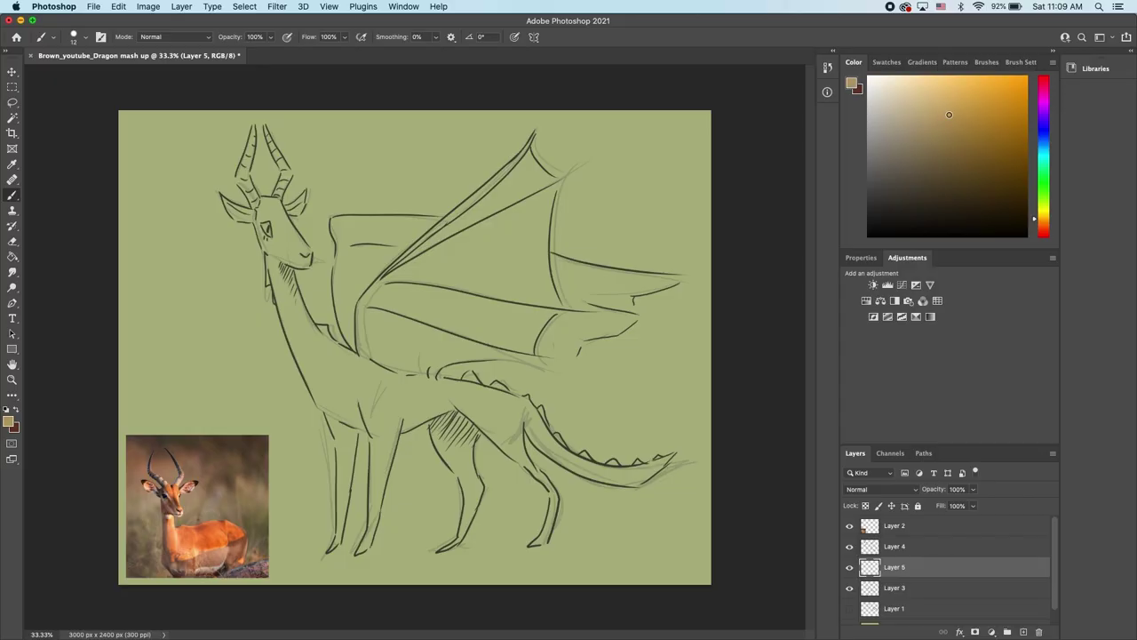
Step: Select the Hard Round Pressure Opacity and Flow brush at about 49 px
click(86, 37)
click(122, 231)
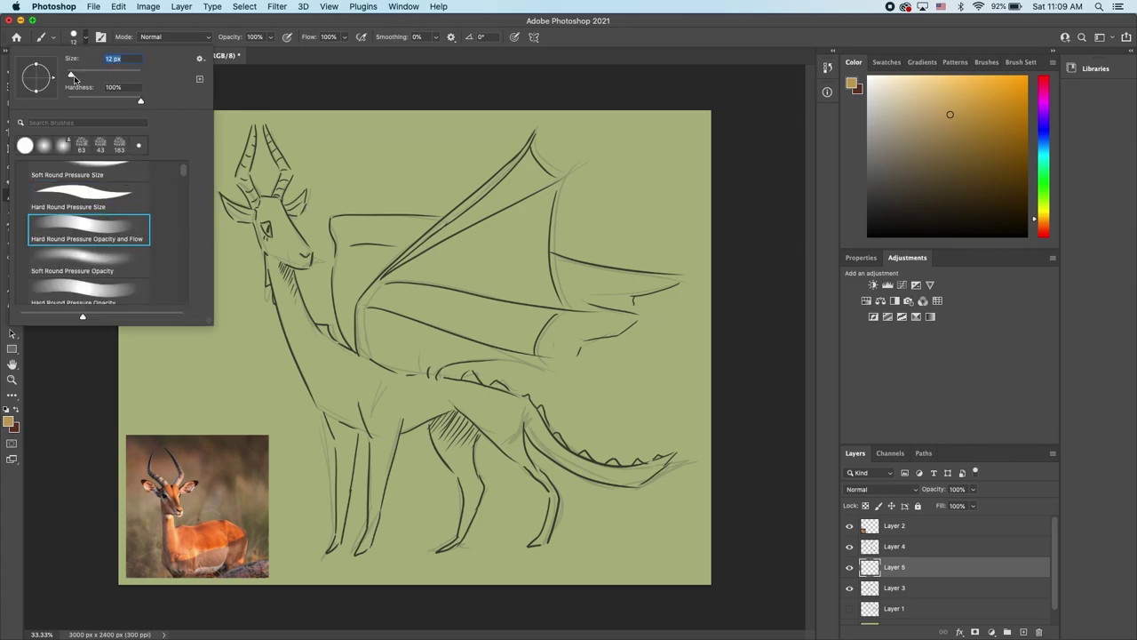
drag(72, 75, 85, 74)
key(Return)
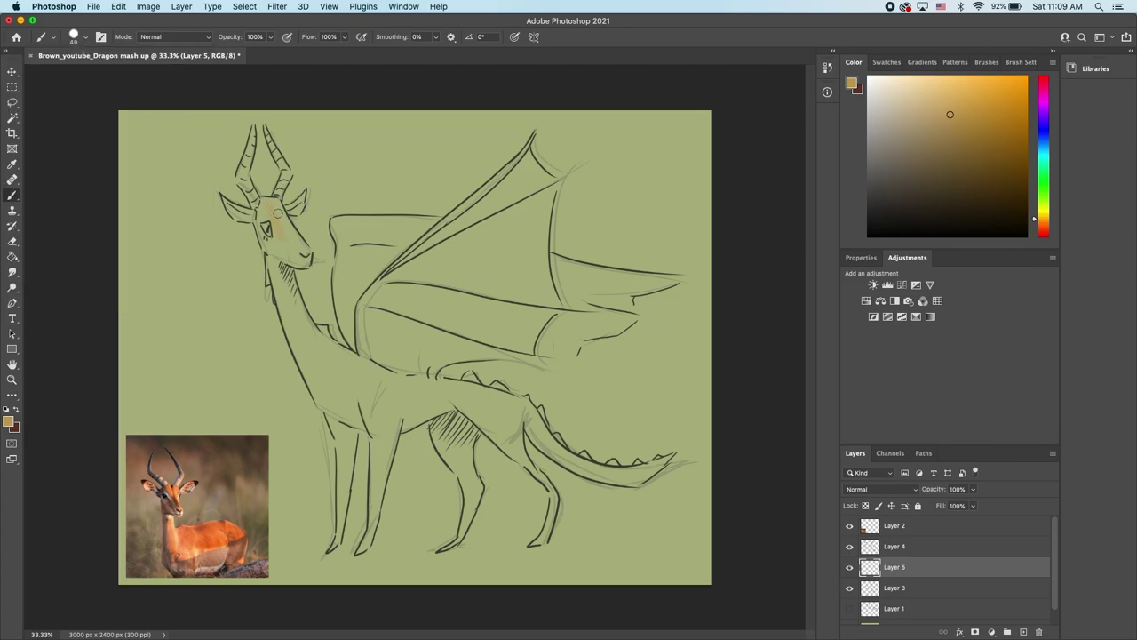
Step: Paint tan base colour over the face, front of the neck and back of the neck
mouse_move(277, 209)
mouse_down()
mouse_move(290, 244)
mouse_move(285, 217)
mouse_up()
drag(282, 277, 311, 351)
mouse_move(380, 311)
mouse_down()
mouse_move(348, 367)
mouse_move(363, 384)
mouse_move(377, 378)
mouse_up()
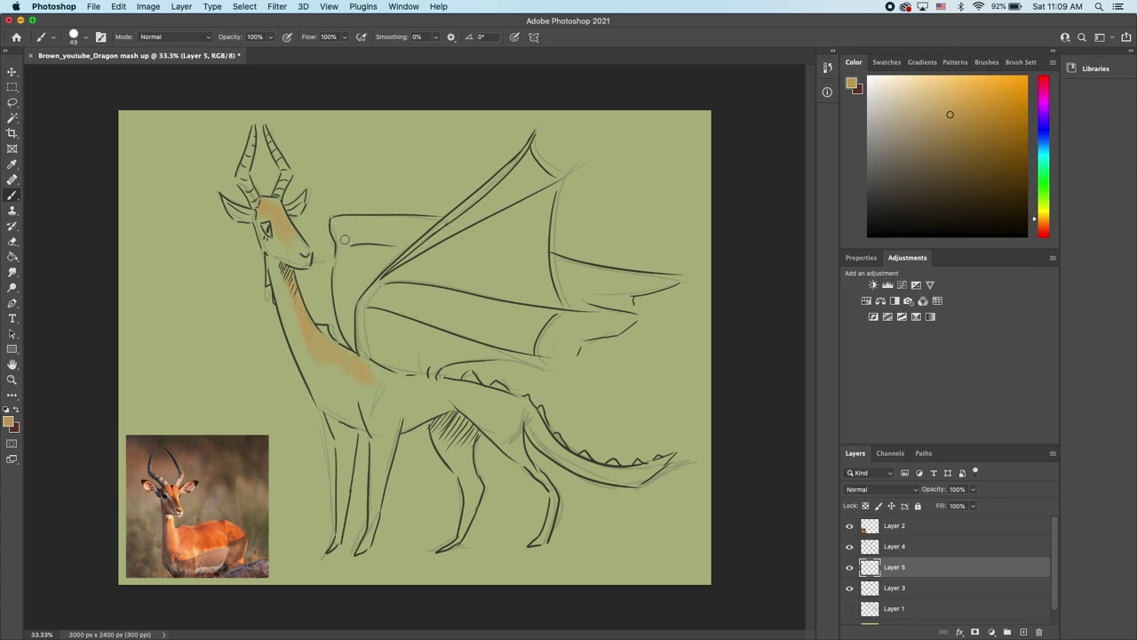
drag(339, 222, 343, 299)
mouse_move(344, 258)
mouse_down()
mouse_move(344, 313)
mouse_move(346, 227)
mouse_up()
drag(347, 228, 348, 296)
mouse_move(351, 254)
mouse_down()
mouse_move(356, 235)
mouse_move(353, 297)
mouse_move(365, 245)
mouse_move(355, 288)
mouse_move(386, 242)
mouse_move(370, 278)
mouse_up()
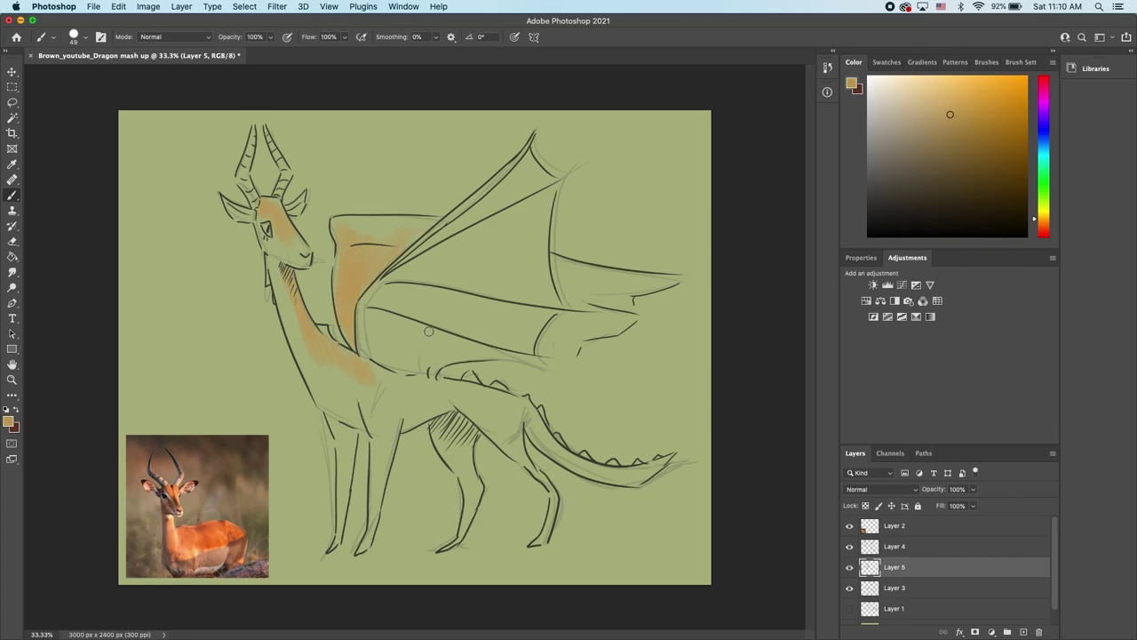
Step: Colour the upper wing membrane and chest, undoing a stroke along the back
mouse_move(361, 329)
mouse_down()
mouse_move(435, 233)
mouse_move(423, 250)
mouse_up()
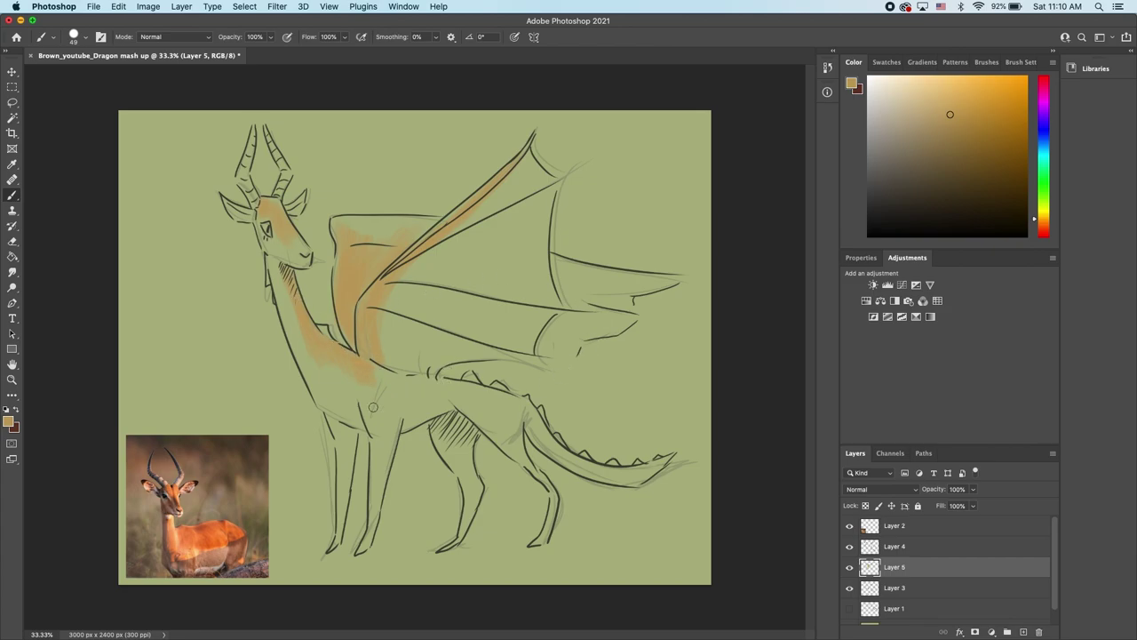
drag(377, 375, 391, 429)
drag(394, 375, 526, 391)
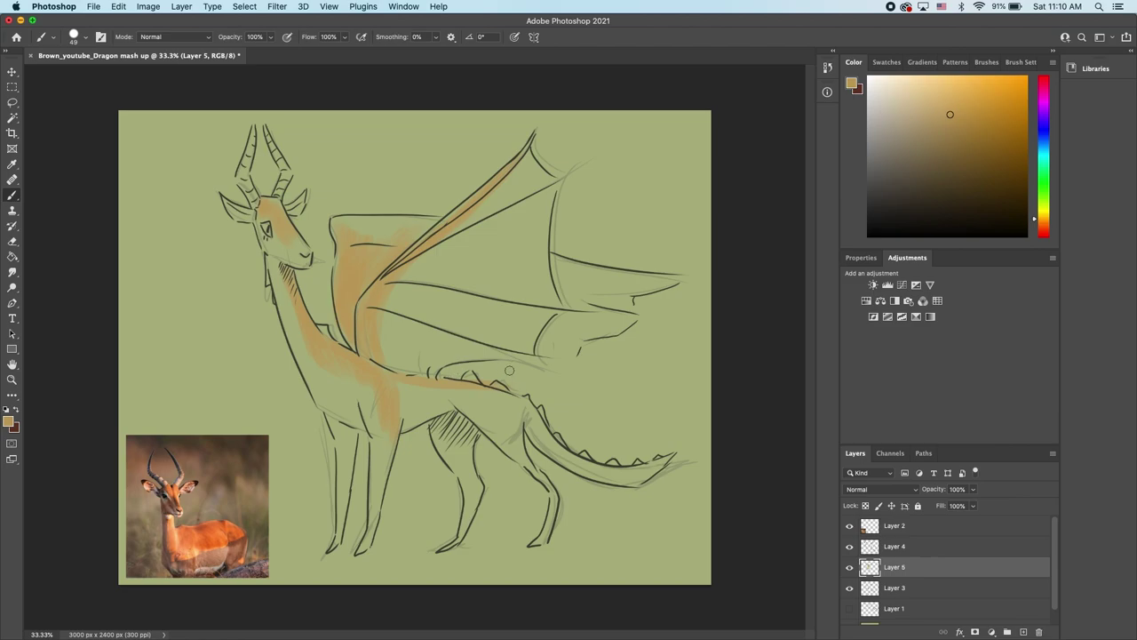
key(ctrl+z)
Step: Resolve the multiple-layer warning by selecting only Layer 3, then paint the chest and belly
ctrl+shift+click(502, 389)
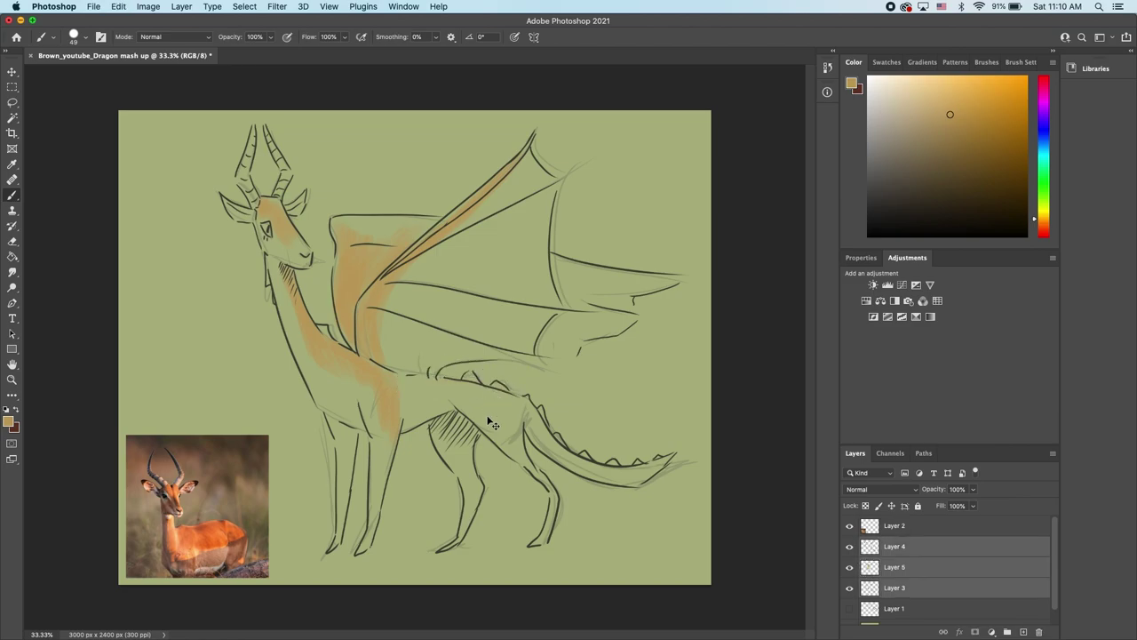
click(427, 382)
click(658, 229)
click(940, 543)
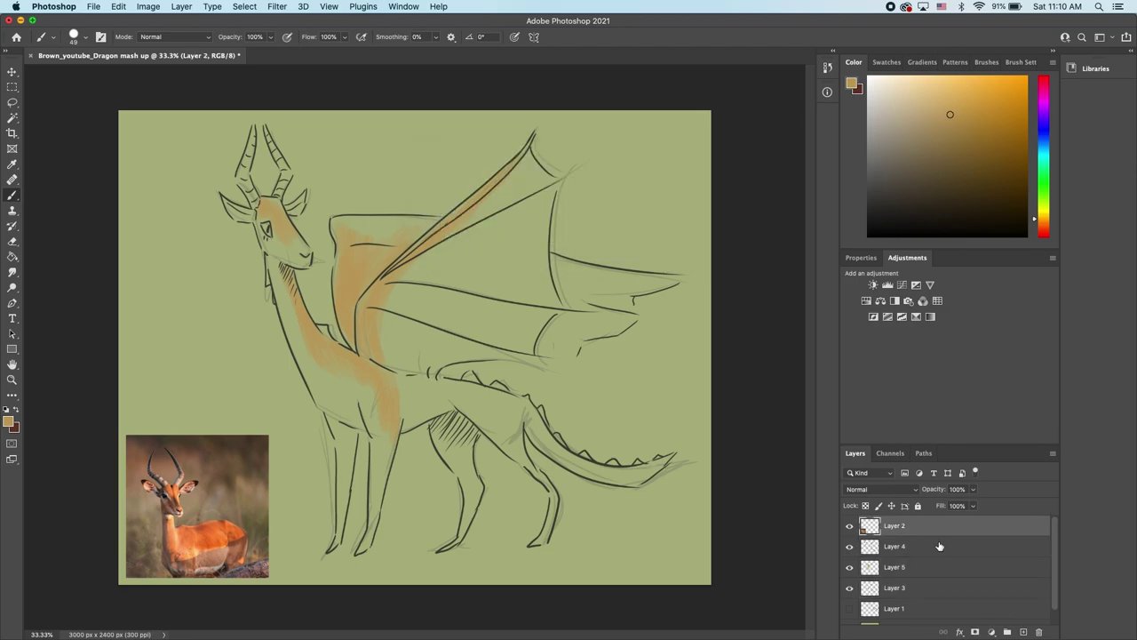
click(939, 569)
click(932, 589)
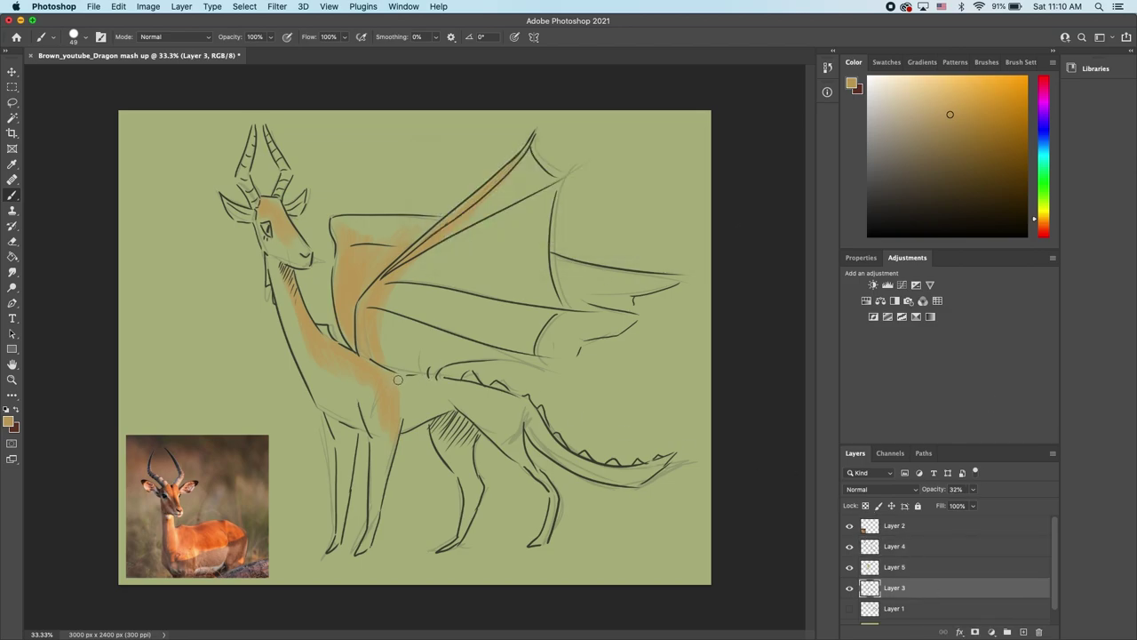
drag(404, 382, 425, 391)
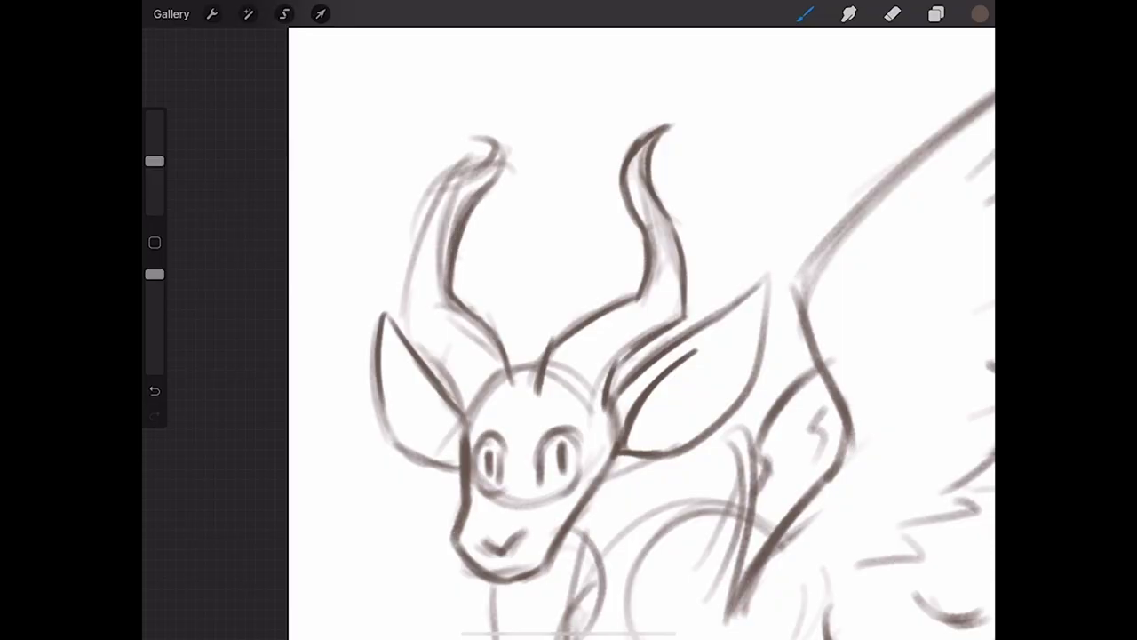
Step: Redraw the left horn with darker lines and add eyebrows above both eyes
mouse_move(471, 208)
mouse_down()
mouse_move(498, 159)
mouse_move(470, 128)
mouse_move(482, 167)
mouse_move(437, 188)
mouse_move(410, 277)
mouse_up()
mouse_move(428, 222)
mouse_down()
mouse_move(401, 321)
mouse_move(462, 421)
mouse_up()
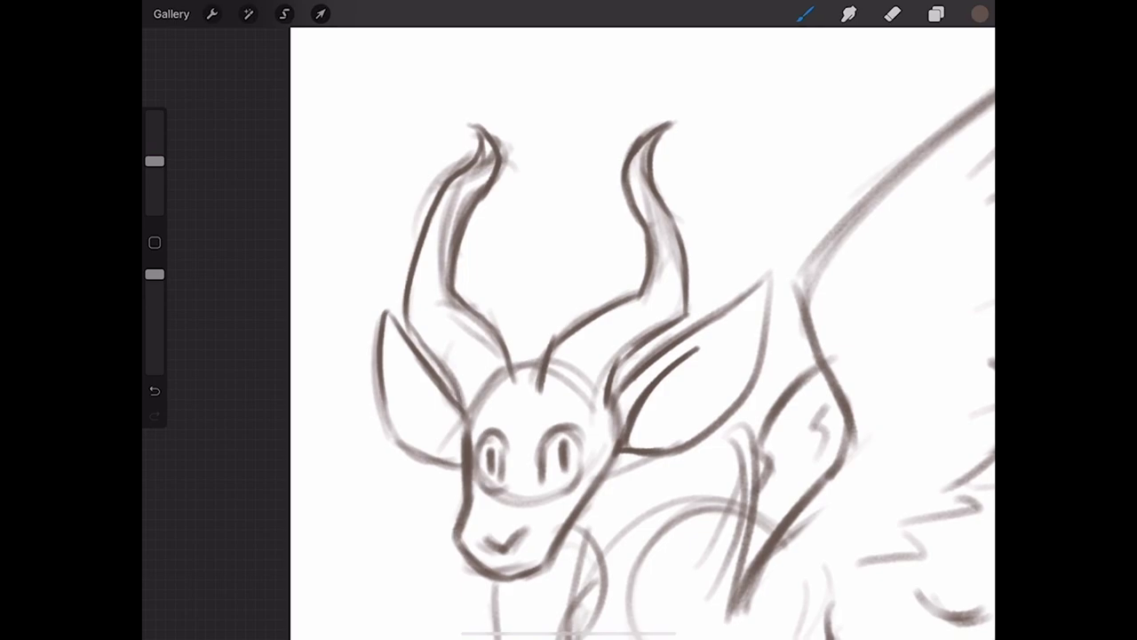
scroll(587, 388, up, 5)
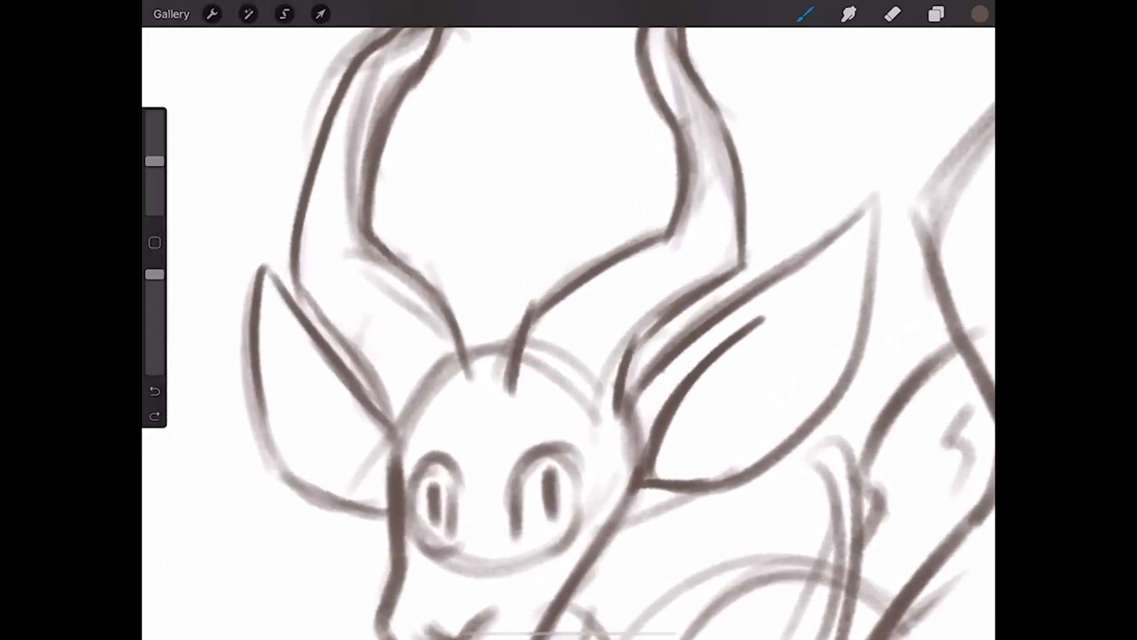
drag(503, 437, 540, 409)
mouse_move(456, 424)
mouse_down()
mouse_move(462, 448)
mouse_move(460, 433)
mouse_up()
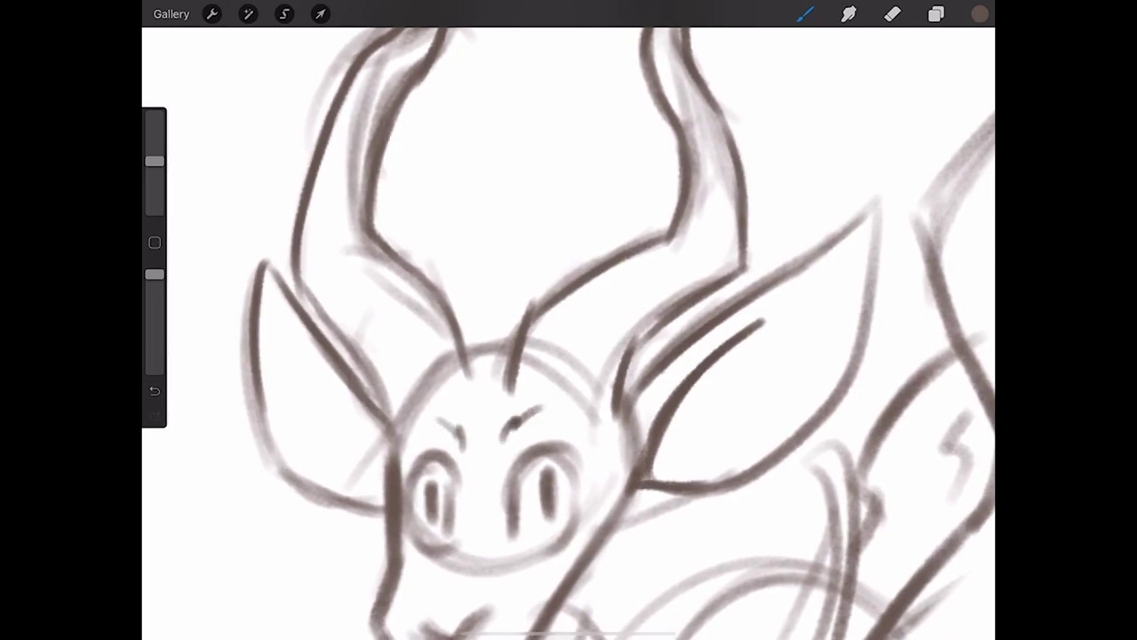
scroll(569, 320, down, 5)
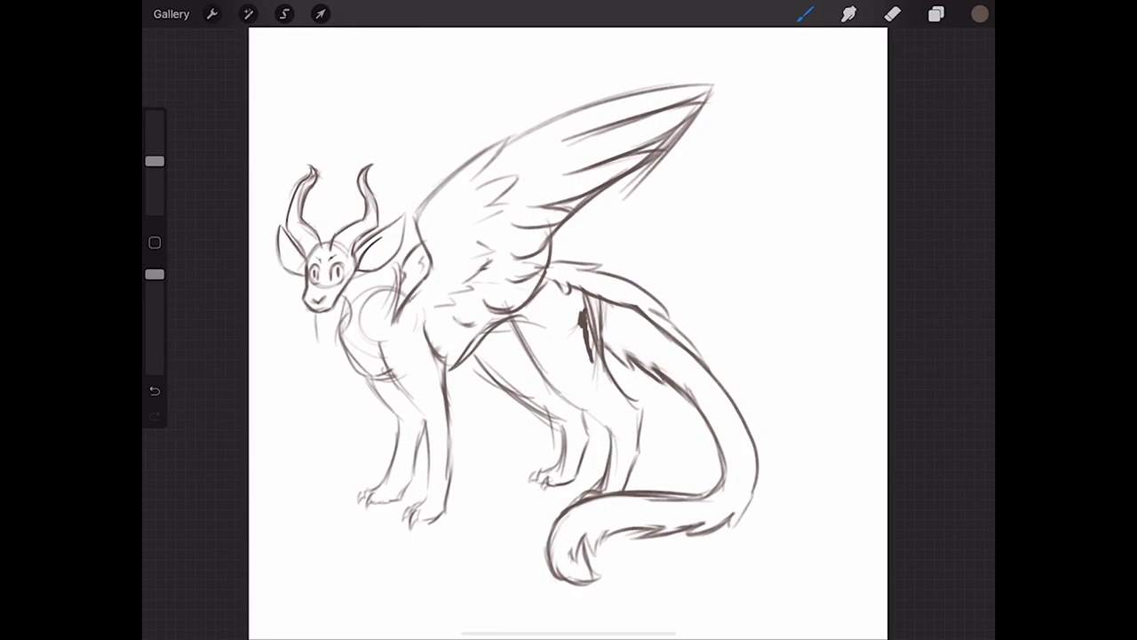
scroll(302, 257, up, 5)
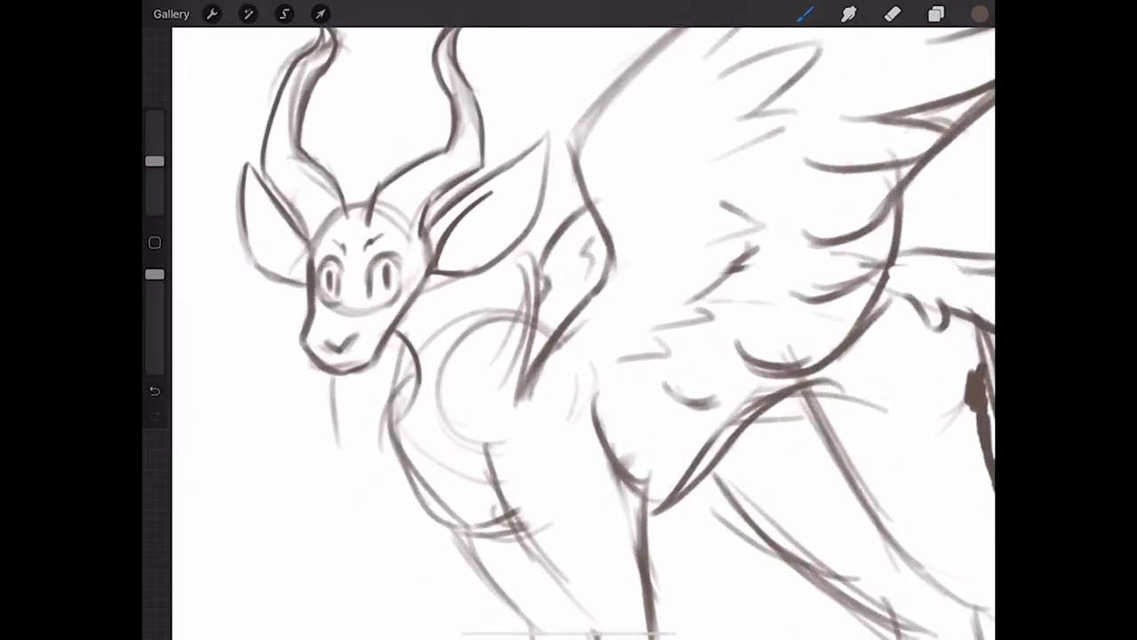
Step: Darken the neck curve, chest line, shoulder at the wing front, and front leg contour
drag(418, 368, 393, 427)
mouse_move(512, 534)
mouse_down()
mouse_move(457, 524)
mouse_move(413, 479)
mouse_move(395, 435)
mouse_move(444, 508)
mouse_up()
mouse_move(517, 241)
mouse_down()
mouse_move(537, 353)
mouse_move(526, 380)
mouse_move(558, 328)
mouse_up()
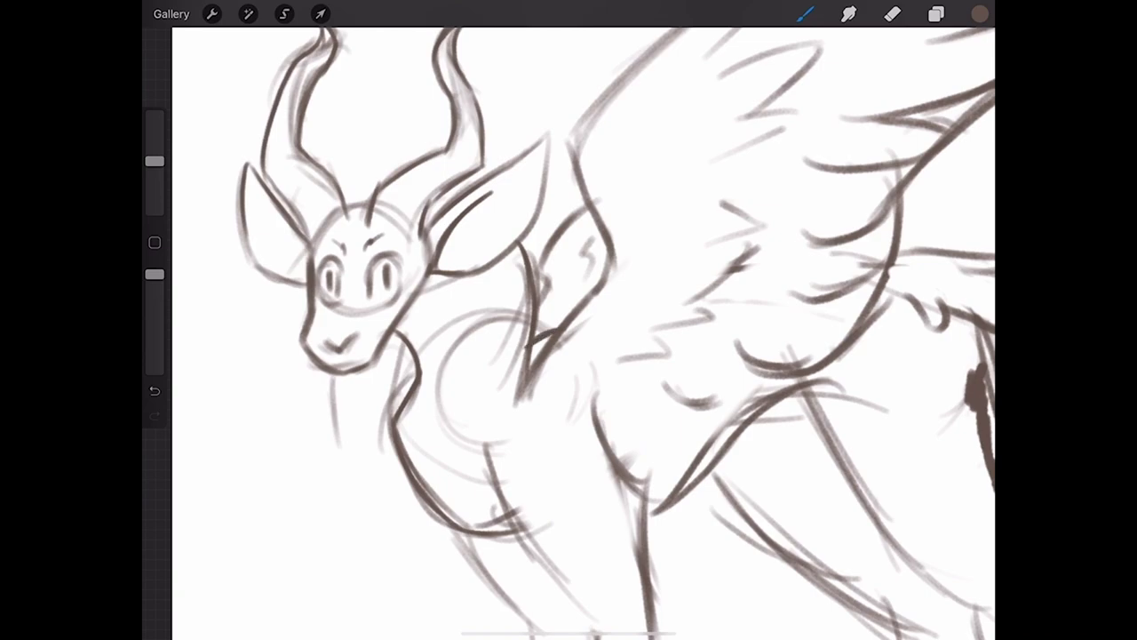
scroll(568, 320, down, 5)
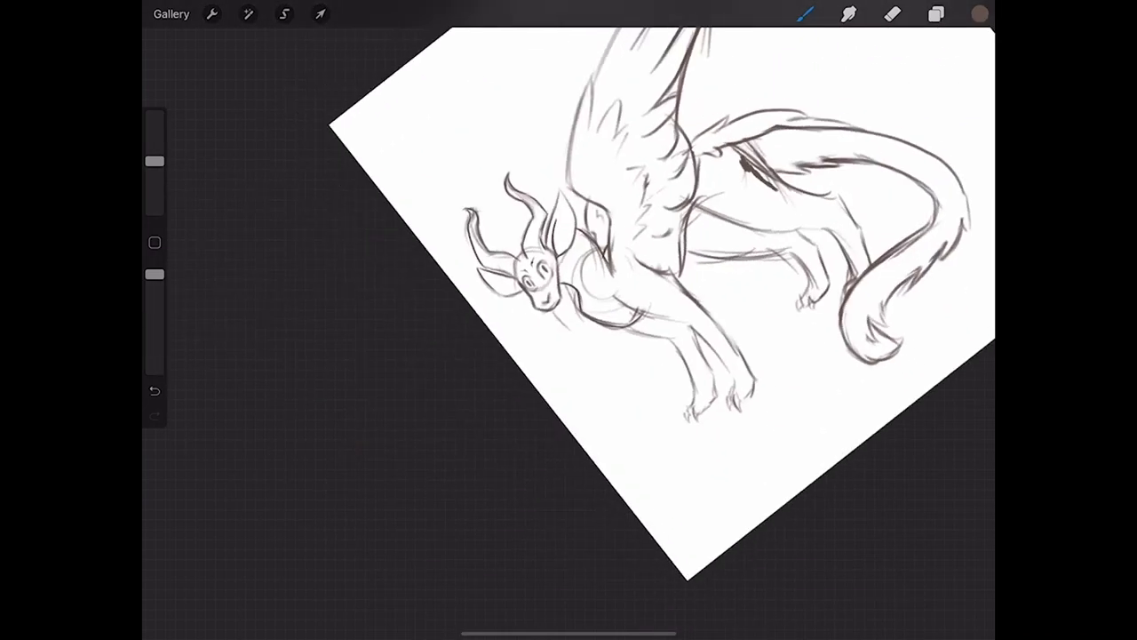
scroll(569, 320, up, 5)
drag(516, 459, 524, 338)
drag(517, 401, 562, 254)
drag(536, 306, 582, 216)
scroll(568, 320, down, 5)
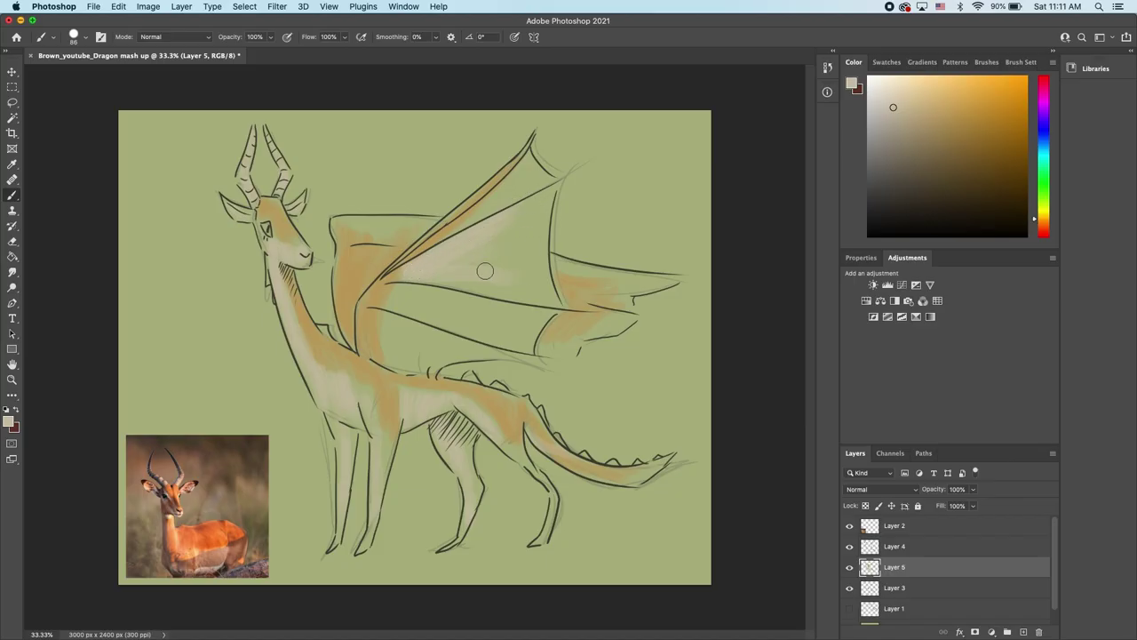
Step: Brush light beige highlights on the wing membranes, wing base and tail, then pick darker grey-beige
mouse_move(475, 271)
mouse_down()
mouse_move(540, 195)
mouse_move(474, 216)
mouse_move(421, 295)
mouse_move(558, 307)
mouse_up()
drag(384, 306, 389, 348)
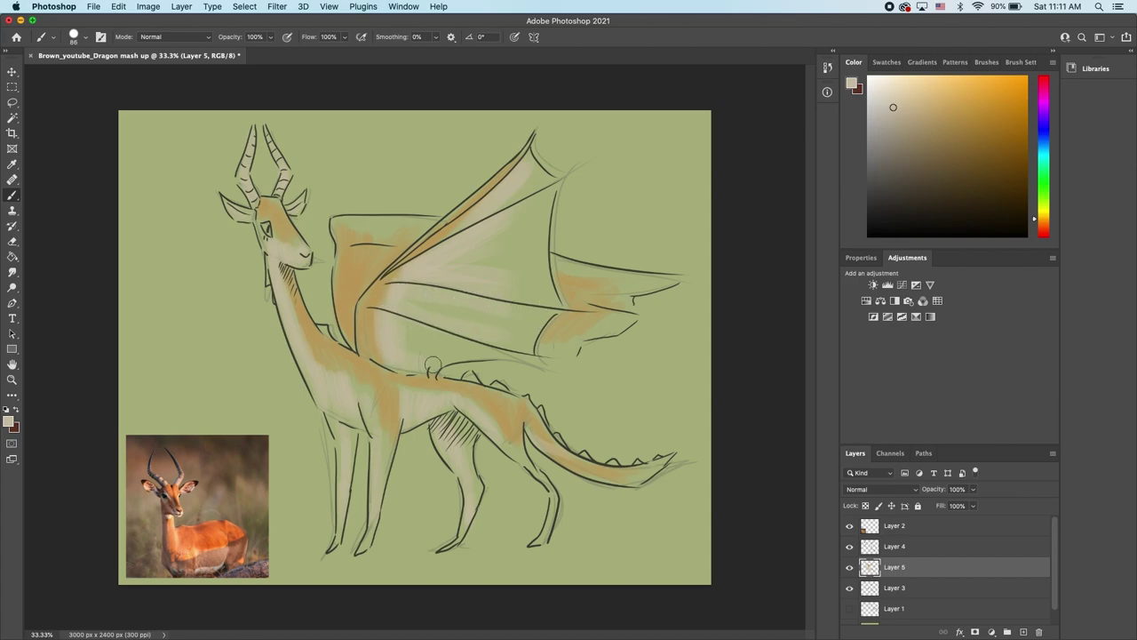
drag(376, 235, 344, 227)
mouse_move(562, 265)
mouse_down()
mouse_move(657, 283)
mouse_move(615, 303)
mouse_up()
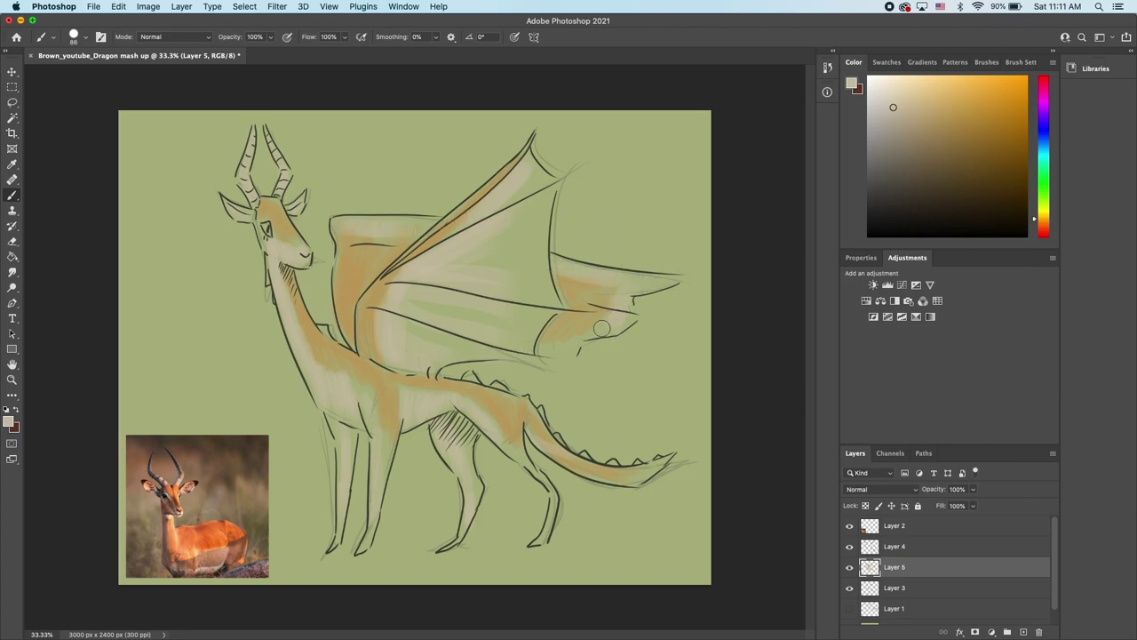
drag(510, 445, 662, 479)
drag(890, 107, 880, 136)
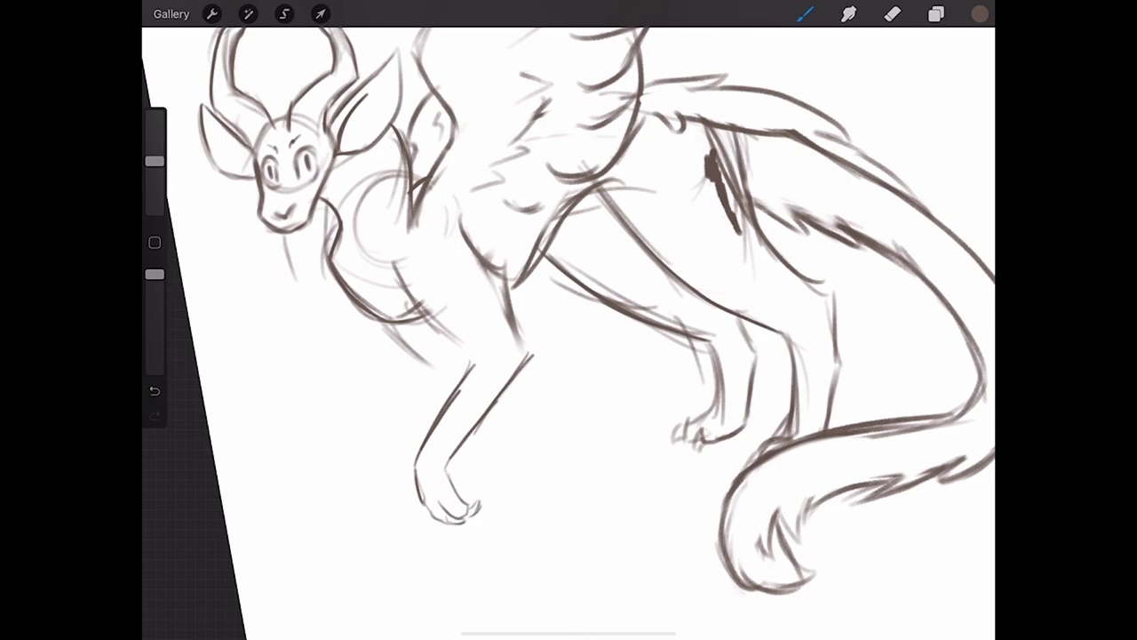
Step: Sketch the shoulder and back-of-leg lines, pick a darker brown, and undo a muzzle stroke
drag(474, 359, 409, 284)
drag(385, 327, 450, 385)
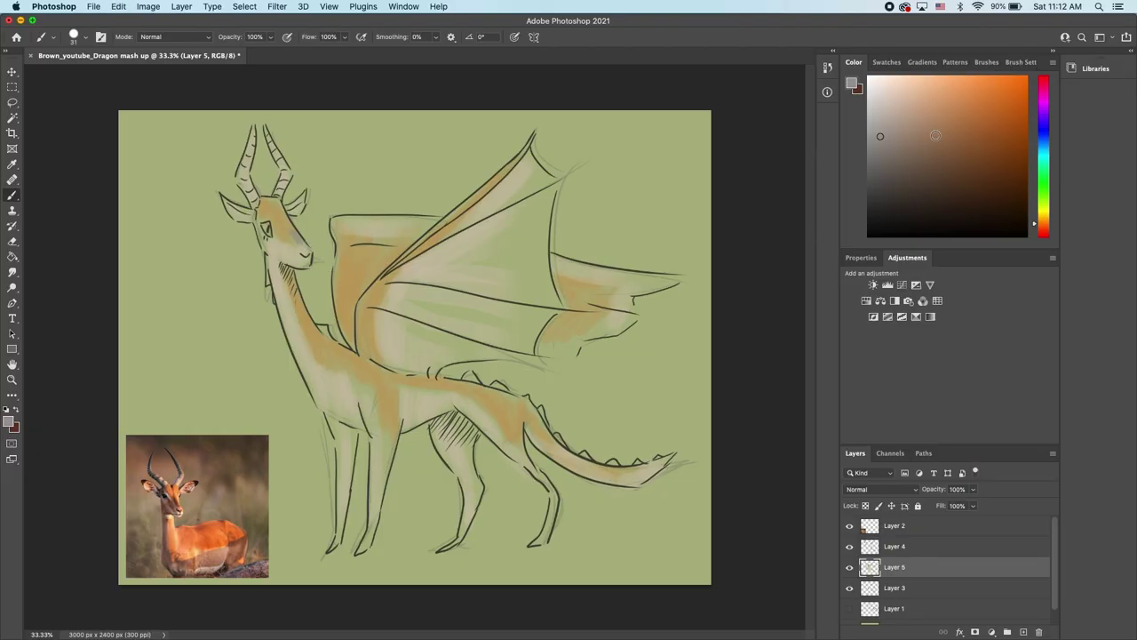
drag(936, 135, 898, 158)
key(super+z)
Step: Shade both horns grey and darken the neck join, back and tail spikes, wingtips and lower membrane
drag(256, 133, 240, 183)
drag(267, 134, 278, 158)
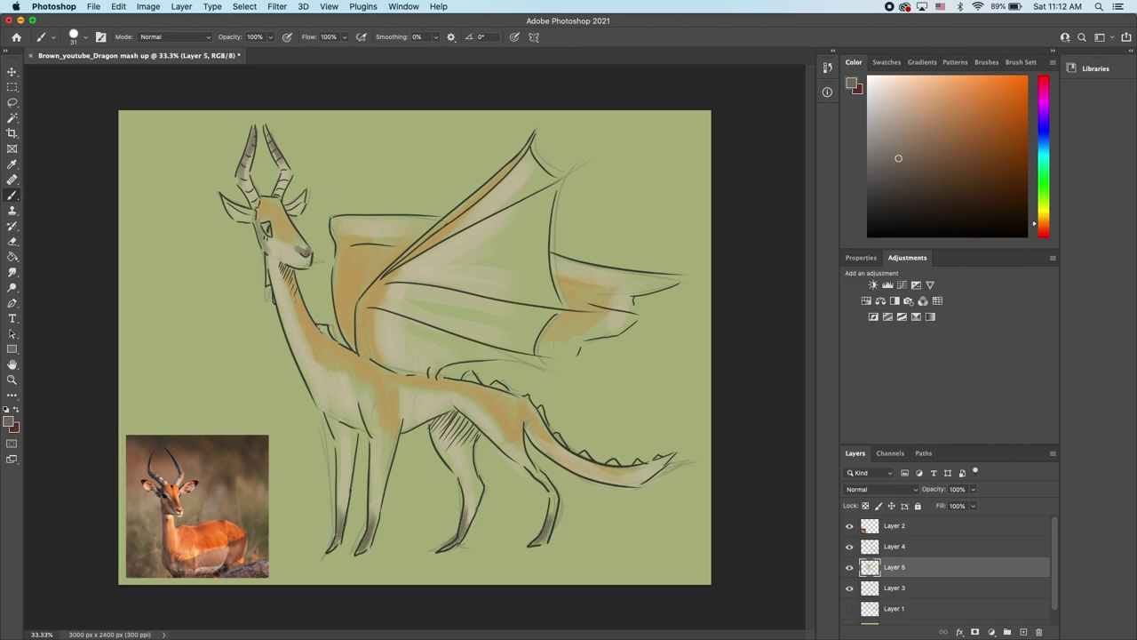
drag(325, 338, 321, 325)
drag(466, 376, 476, 380)
drag(554, 434, 559, 440)
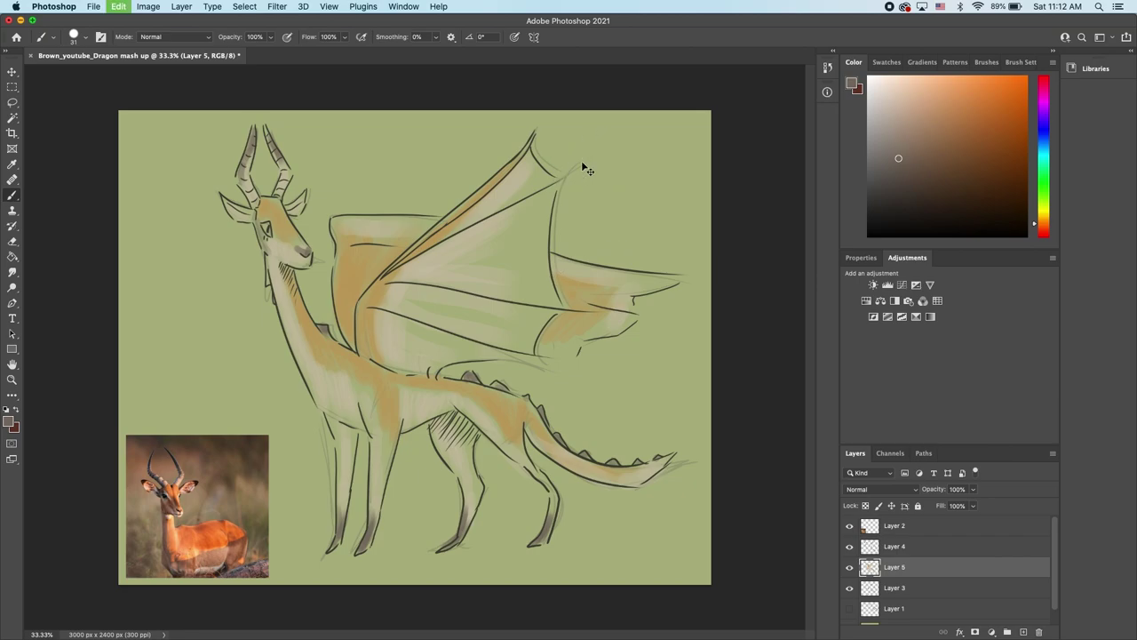
drag(576, 169, 550, 185)
drag(669, 280, 682, 283)
drag(580, 343, 577, 357)
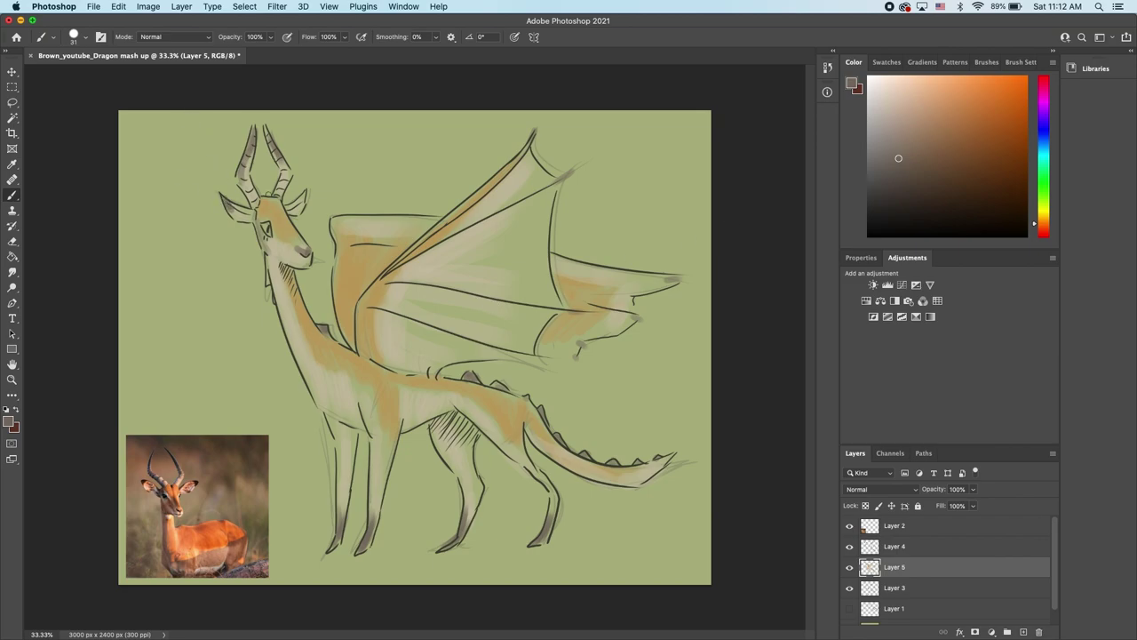
Step: Darken the ear tip, then set the Eraser to an inking brush
drag(303, 196, 303, 202)
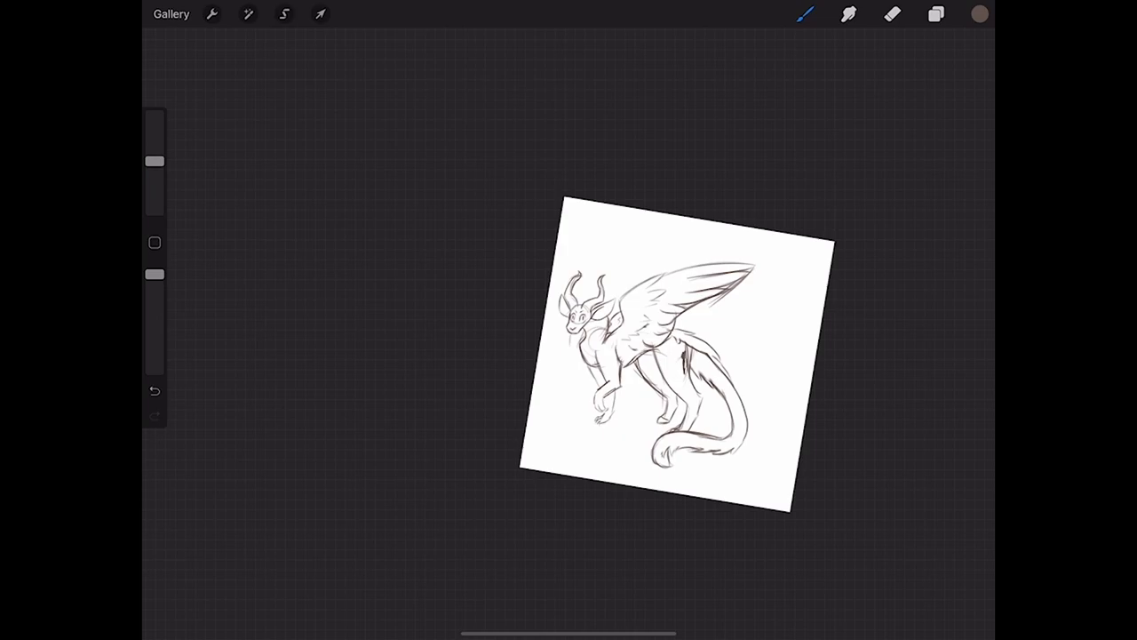
click(892, 15)
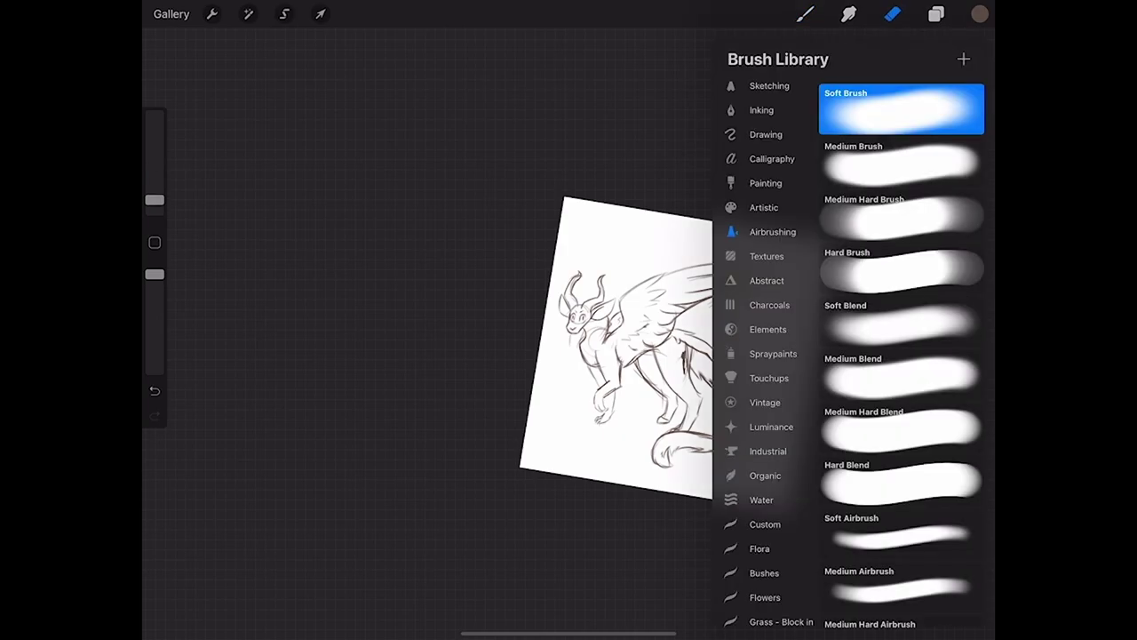
click(766, 183)
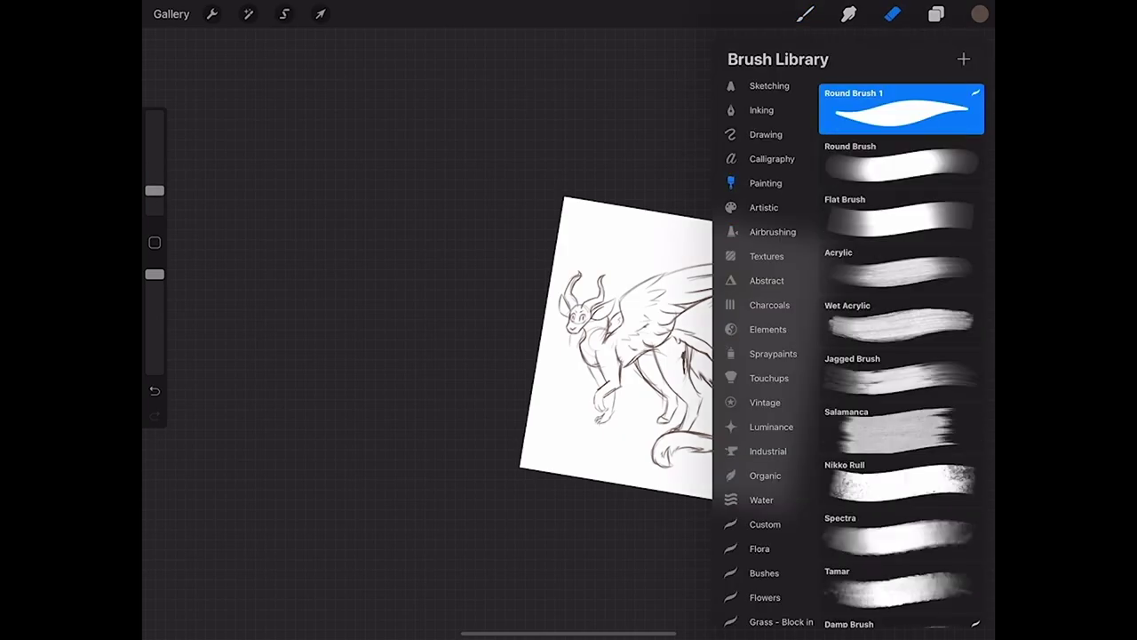
click(761, 110)
click(901, 319)
click(892, 15)
Step: Erase stray sketch marks below the chin and on the neck, chest, jaw and forehead
scroll(622, 337, up, 5)
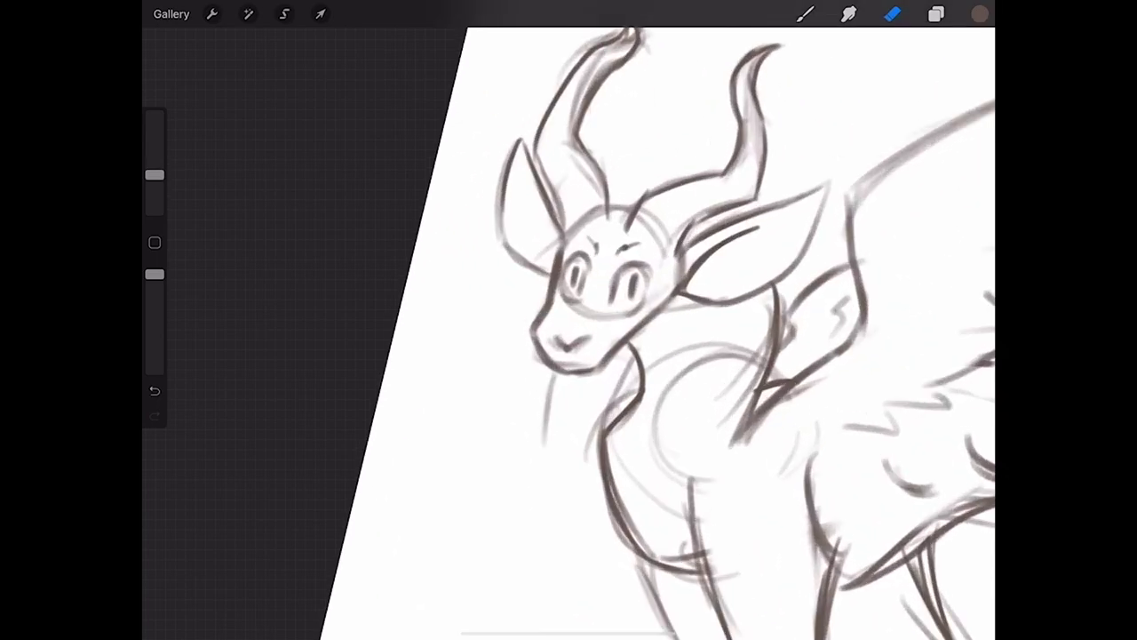
mouse_move(551, 382)
mouse_down()
mouse_move(546, 442)
mouse_move(604, 423)
mouse_move(629, 364)
mouse_move(631, 398)
mouse_up()
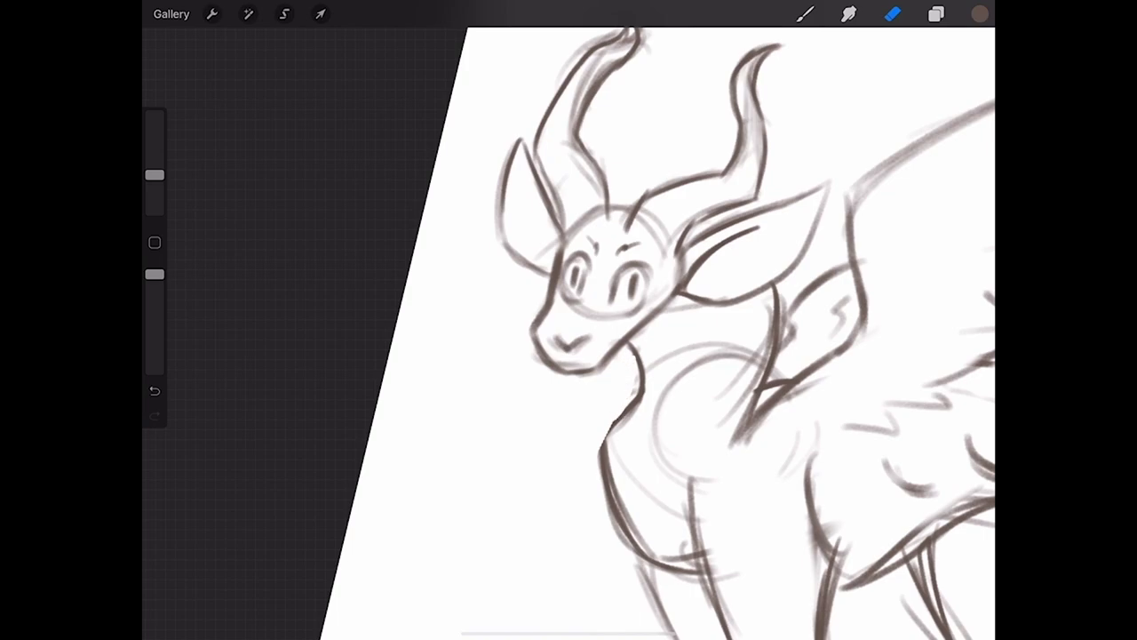
scroll(568, 356, down, 3)
drag(626, 324, 578, 528)
drag(570, 475, 643, 354)
mouse_move(622, 471)
mouse_down()
mouse_move(625, 490)
mouse_move(753, 326)
mouse_up()
mouse_move(757, 355)
mouse_down()
mouse_move(730, 292)
mouse_move(633, 352)
mouse_up()
drag(631, 266, 679, 263)
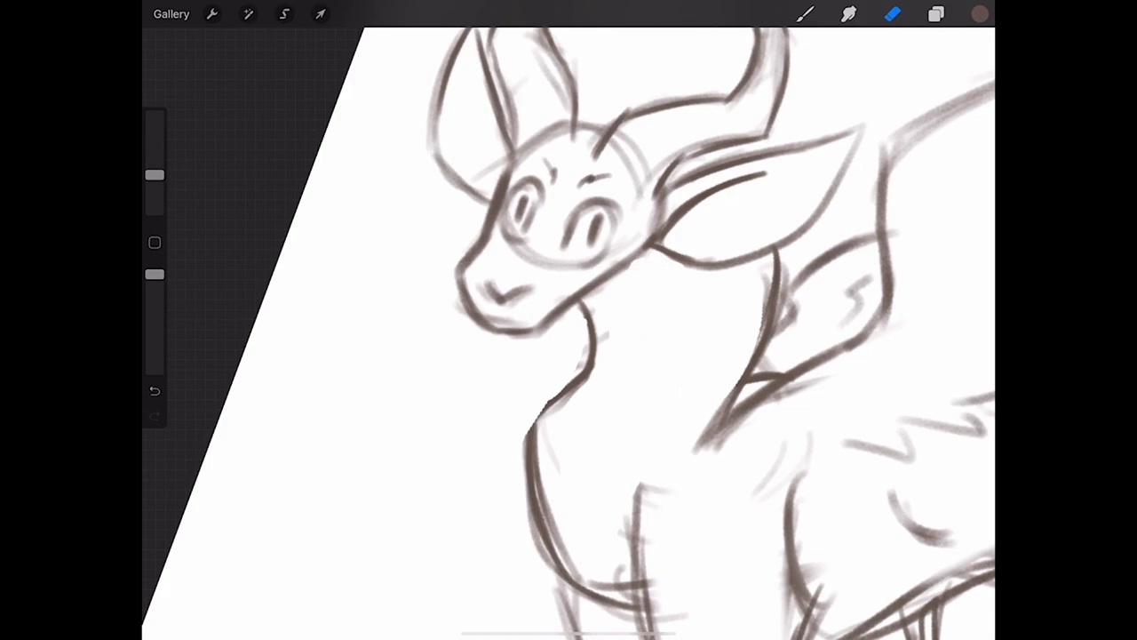
mouse_move(515, 242)
mouse_down()
mouse_move(545, 268)
mouse_move(580, 266)
mouse_move(653, 224)
mouse_move(642, 152)
mouse_move(615, 133)
mouse_up()
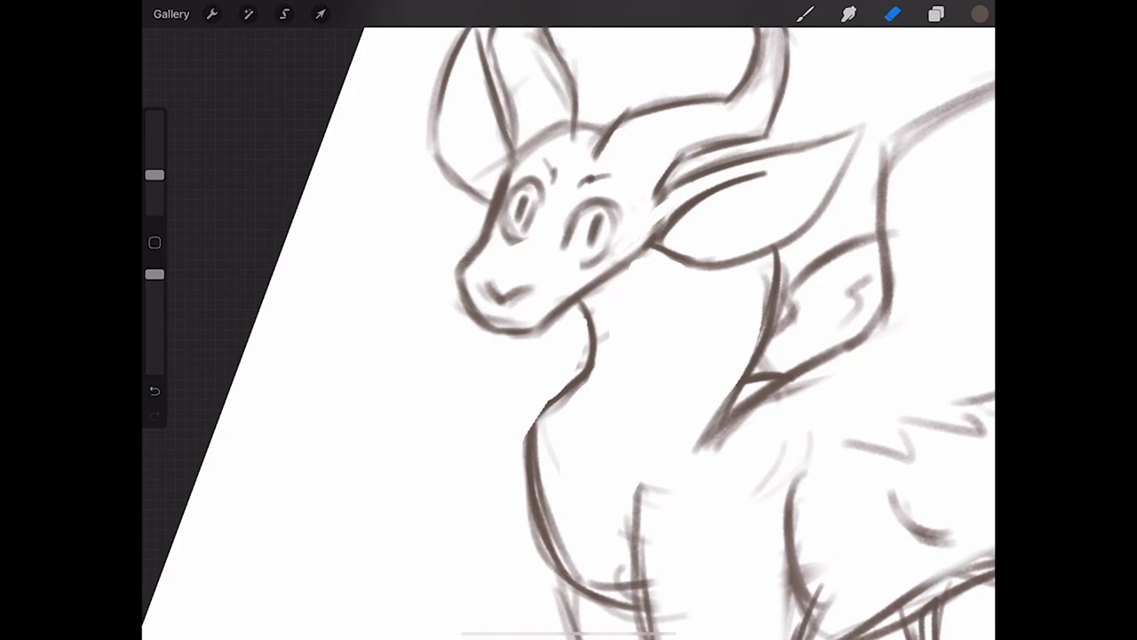
mouse_move(489, 178)
mouse_down()
mouse_move(483, 163)
mouse_move(565, 115)
mouse_up()
Step: Erase faint lines beside the dark hip mark and add a new layer above the sketch
scroll(569, 320, down, 5)
scroll(568, 320, down, 3)
scroll(569, 320, down, 2)
scroll(569, 320, up, 4)
scroll(613, 320, up, 3)
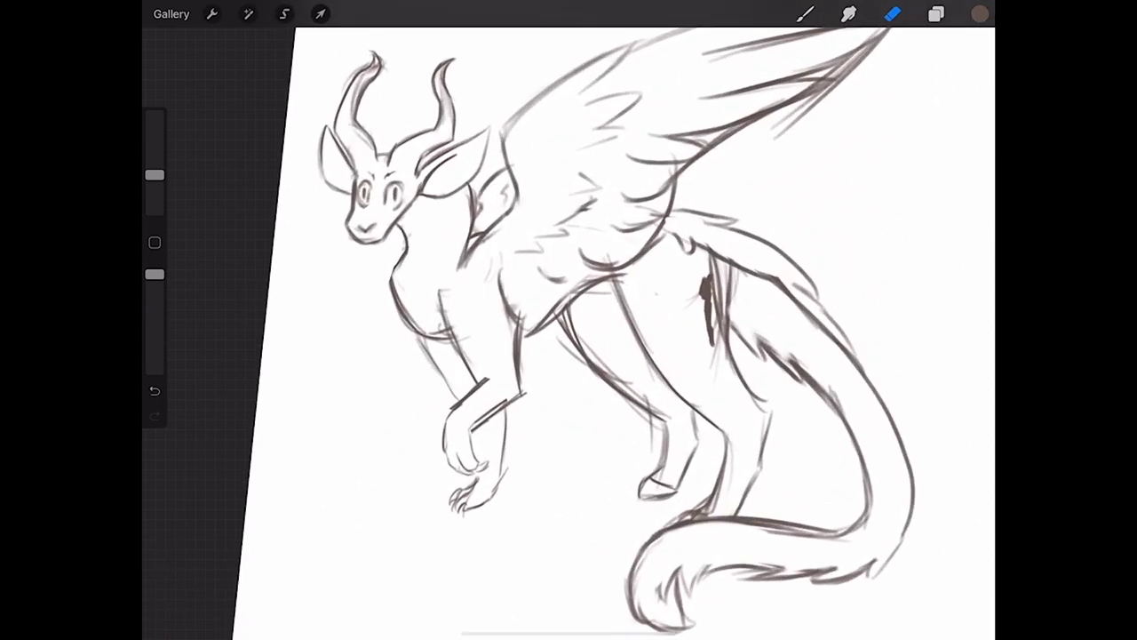
drag(730, 270, 729, 307)
click(936, 13)
click(965, 59)
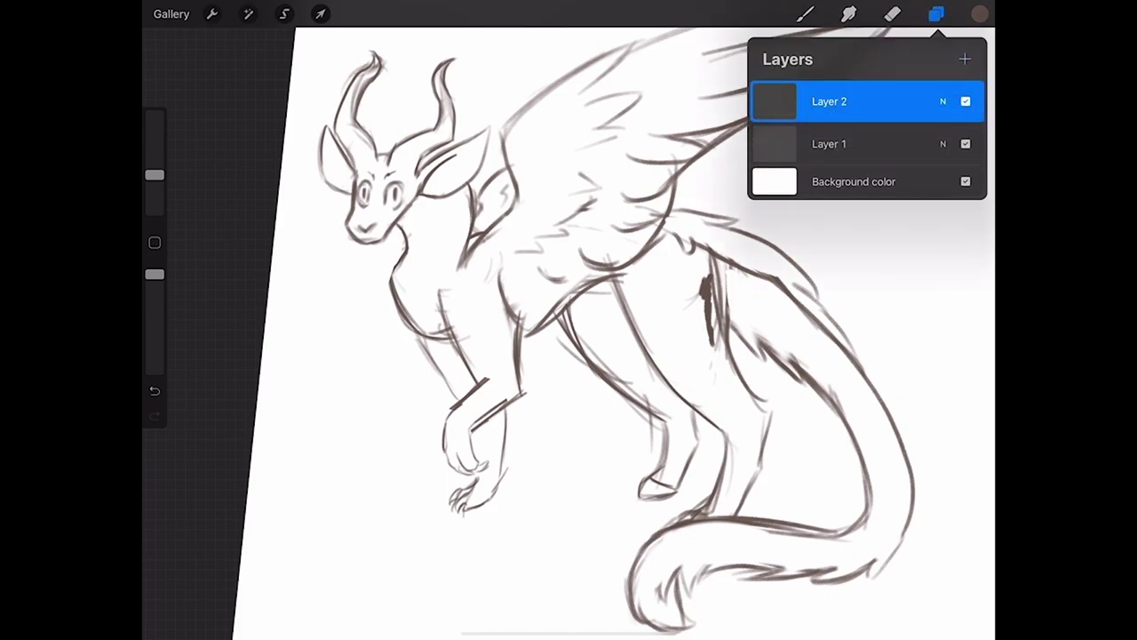
Step: Move the new layer beneath the sketch and lasso around the gazelle-dragon's wing
drag(853, 101, 853, 139)
click(979, 14)
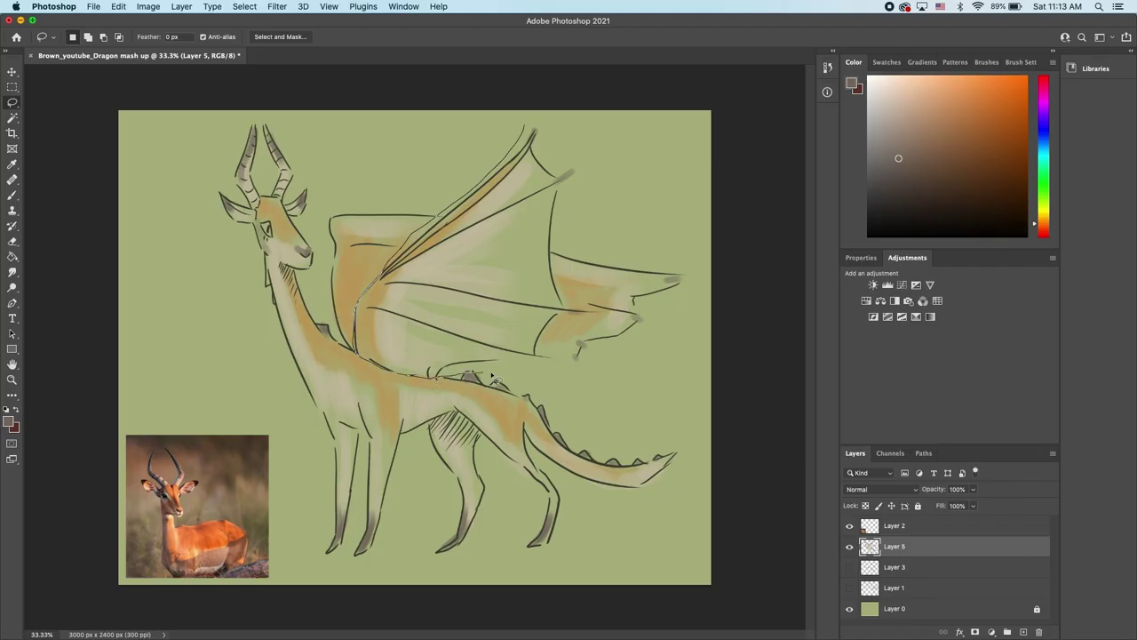
drag(490, 375, 555, 213)
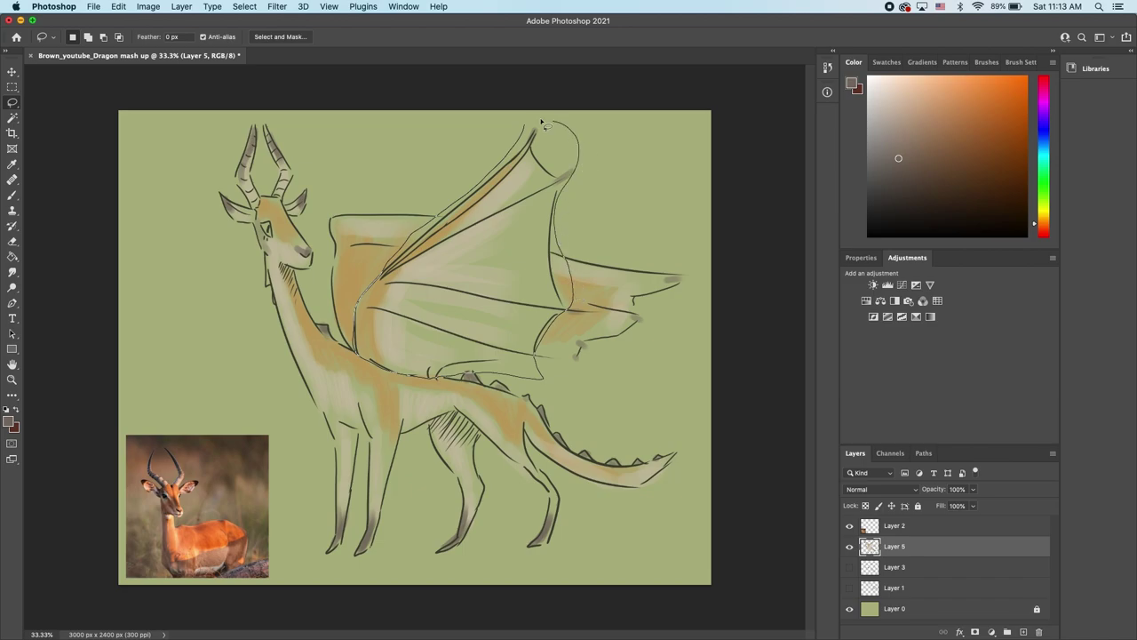
drag(556, 212, 582, 120)
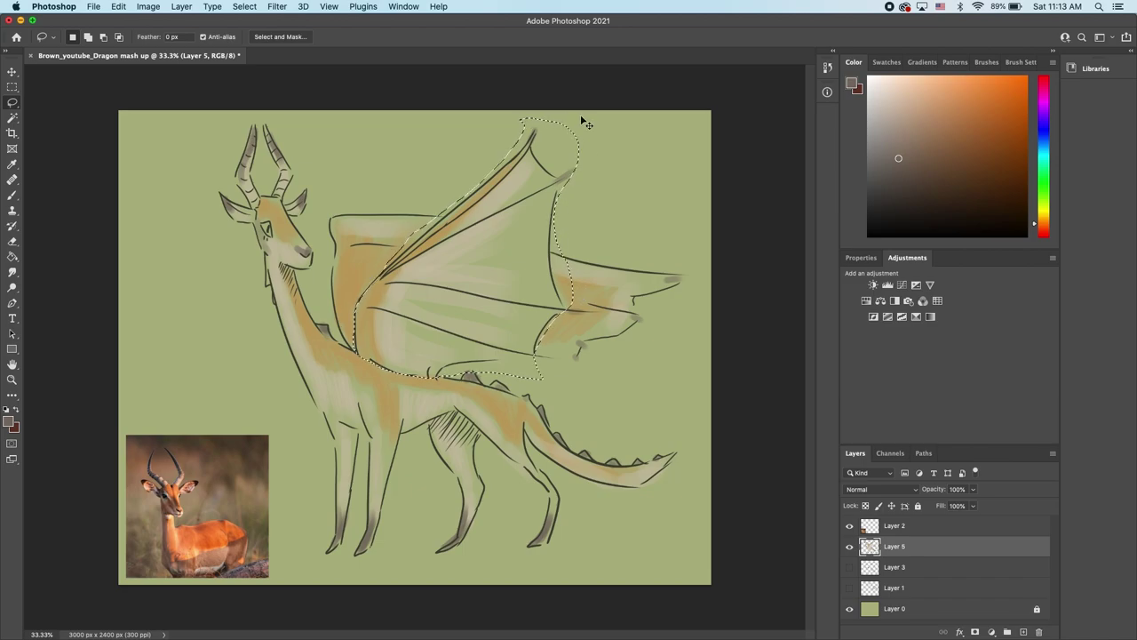
Step: Enlarge the wing upward and outward, reposition it on the back, then deselect
key(ctrl+t)
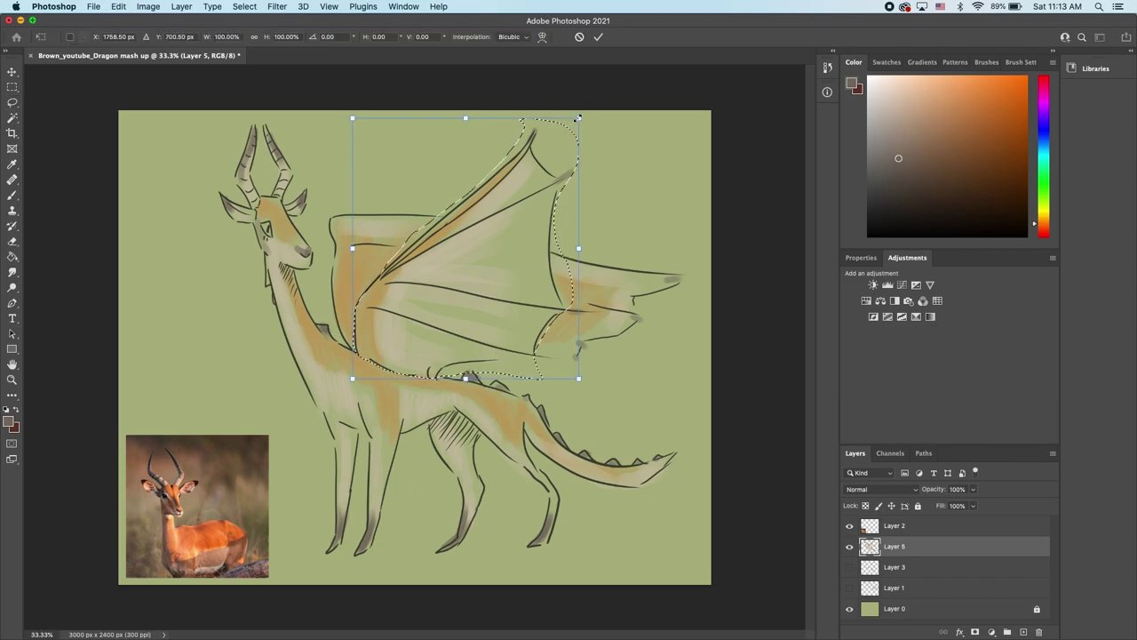
mouse_move(578, 117)
mouse_down()
mouse_move(635, 98)
mouse_move(659, 74)
mouse_up()
drag(632, 131, 598, 233)
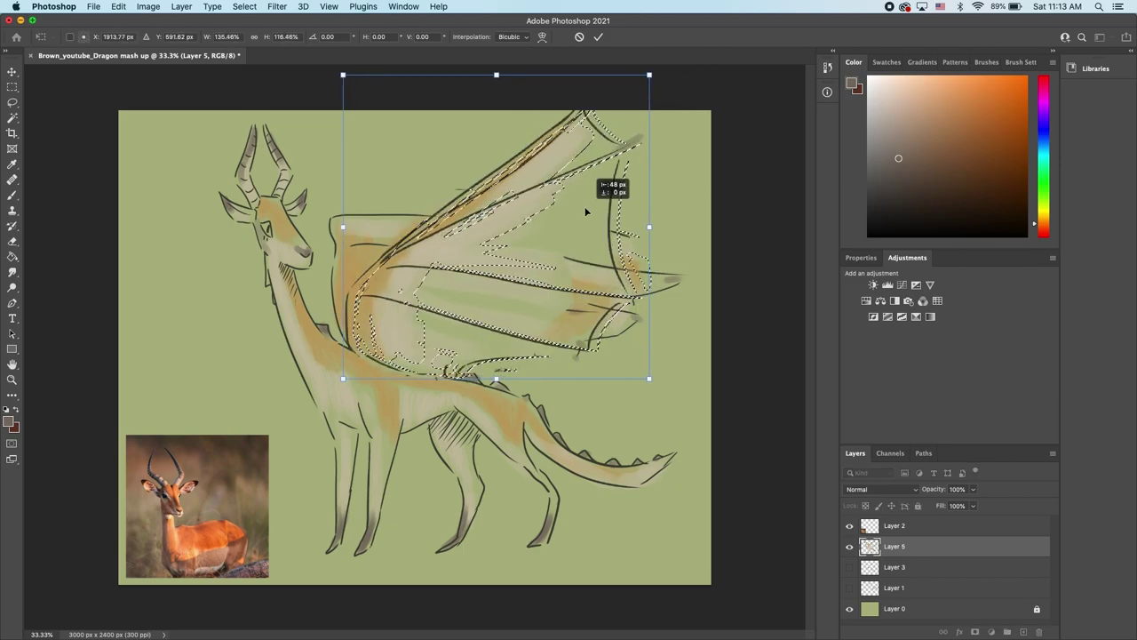
drag(525, 341, 538, 305)
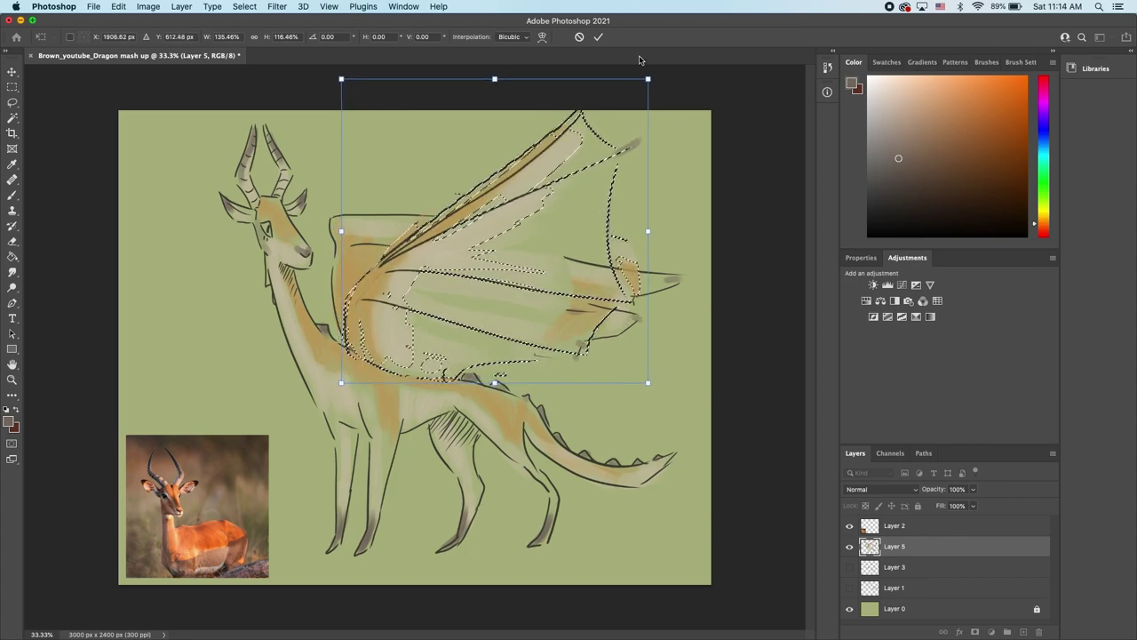
click(597, 36)
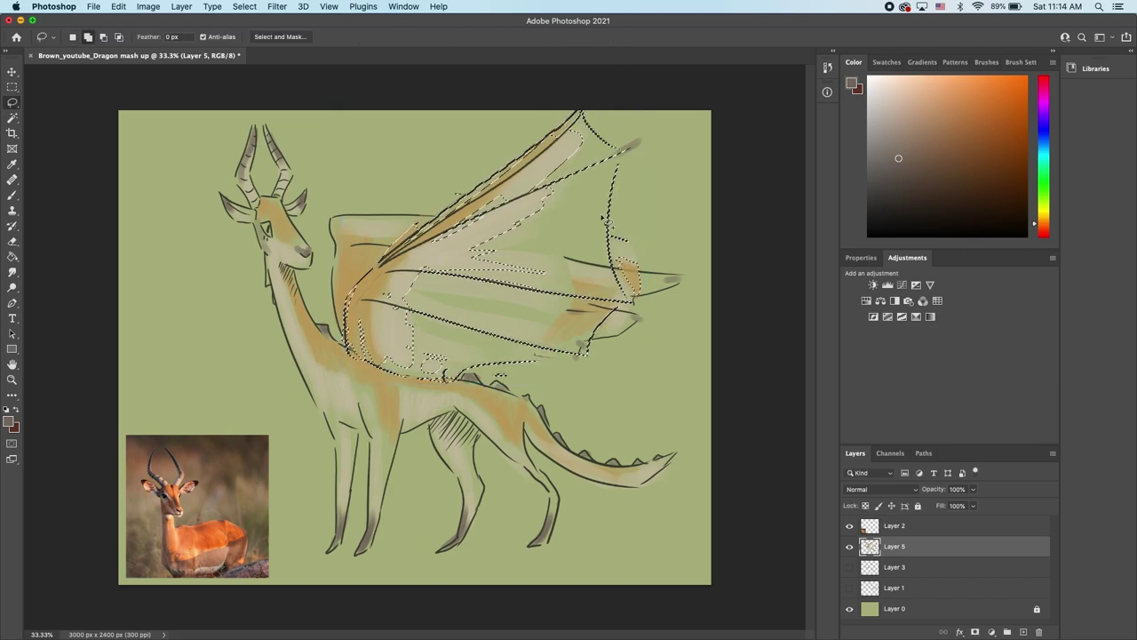
click(265, 5)
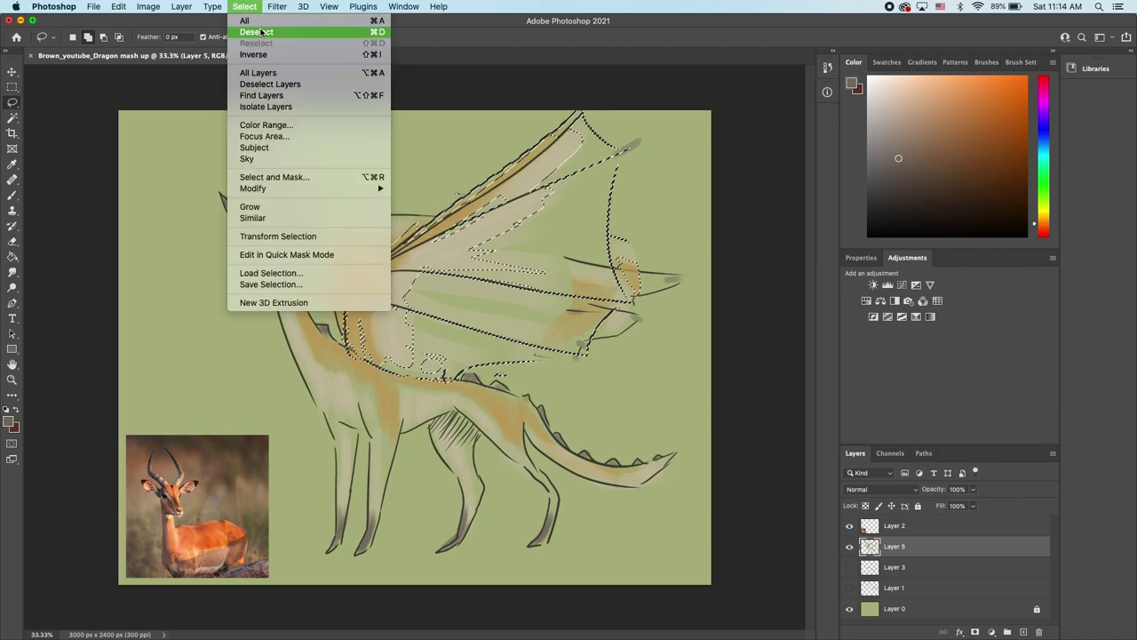
click(265, 34)
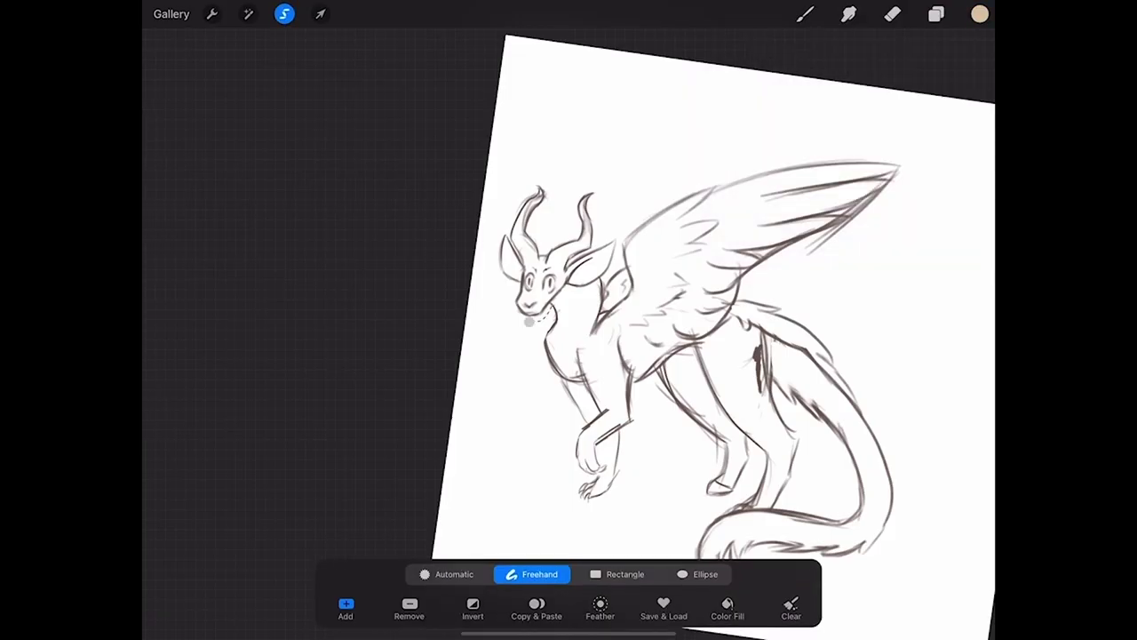
Step: Freehand-select the dragon's head, then shrink and slightly rotate it
mouse_move(582, 291)
mouse_down()
mouse_move(606, 281)
mouse_move(619, 233)
mouse_move(484, 208)
mouse_move(495, 330)
mouse_up()
click(320, 14)
drag(614, 177, 622, 203)
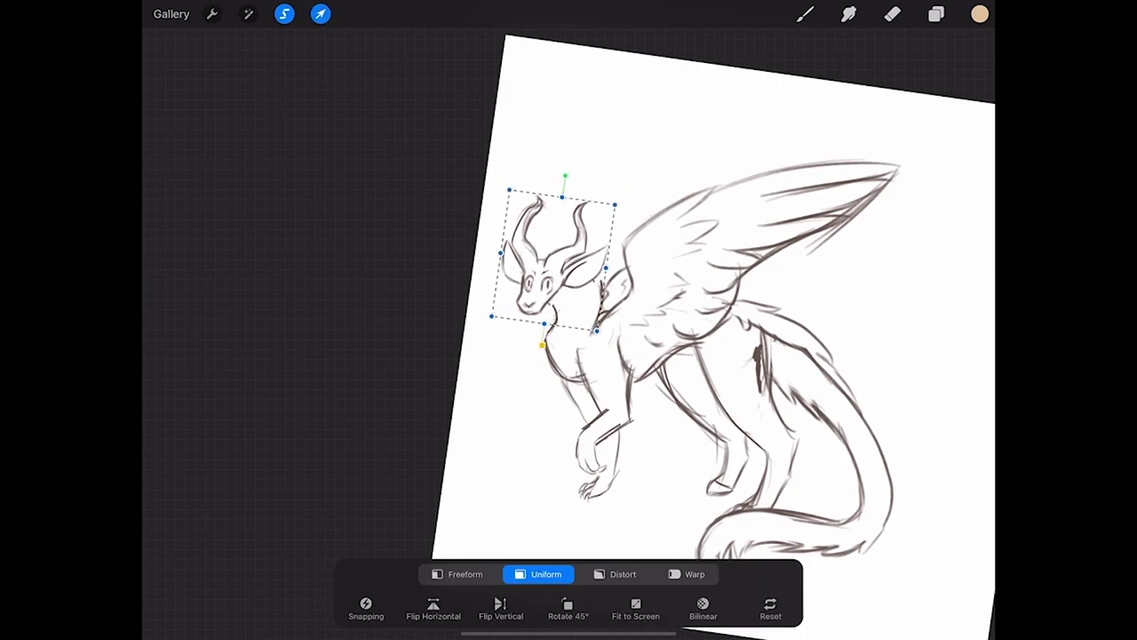
click(936, 13)
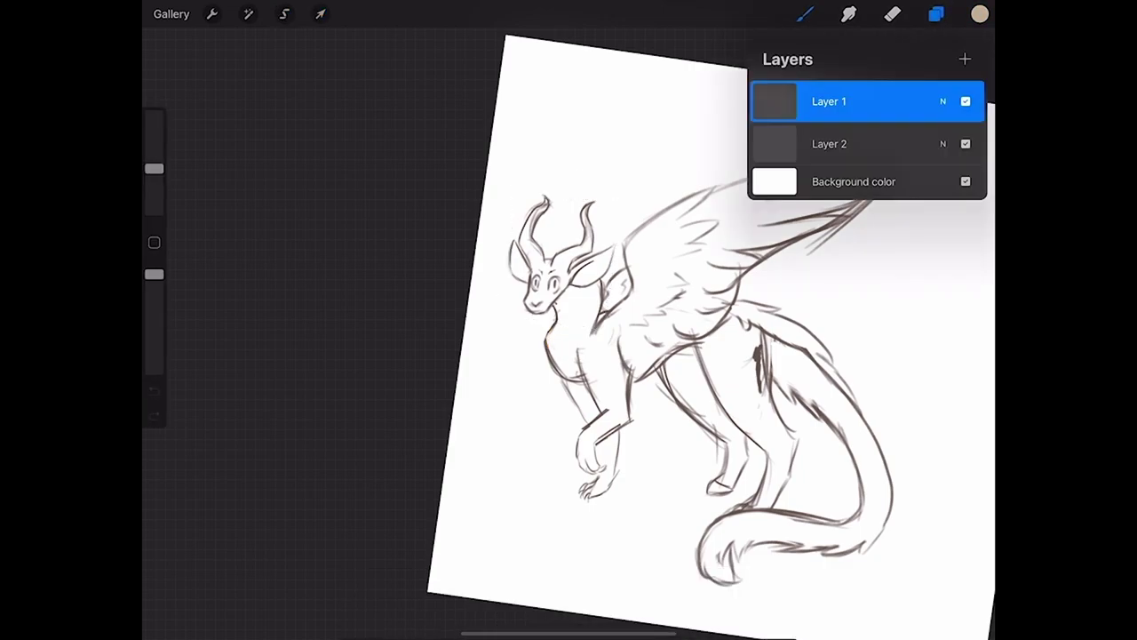
Step: On Layer 2 beneath the sketch, brush tan over the front hand and wrist
click(829, 143)
click(805, 13)
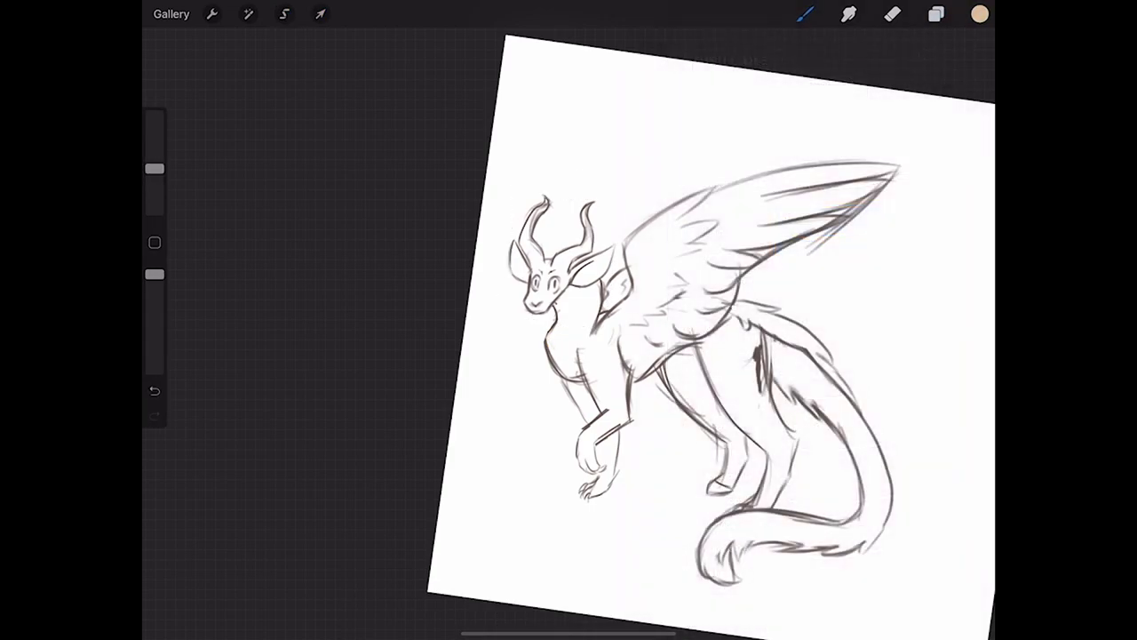
scroll(666, 435, up, 5)
mouse_move(510, 533)
mouse_down()
mouse_move(556, 503)
mouse_move(502, 444)
mouse_move(531, 401)
mouse_move(428, 233)
mouse_move(455, 171)
mouse_move(416, 148)
mouse_move(396, 186)
mouse_move(393, 131)
mouse_up()
Step: Paint tan into the left ear and along the left horn to its tip
scroll(408, 134, up, 3)
scroll(432, 254, up, 3)
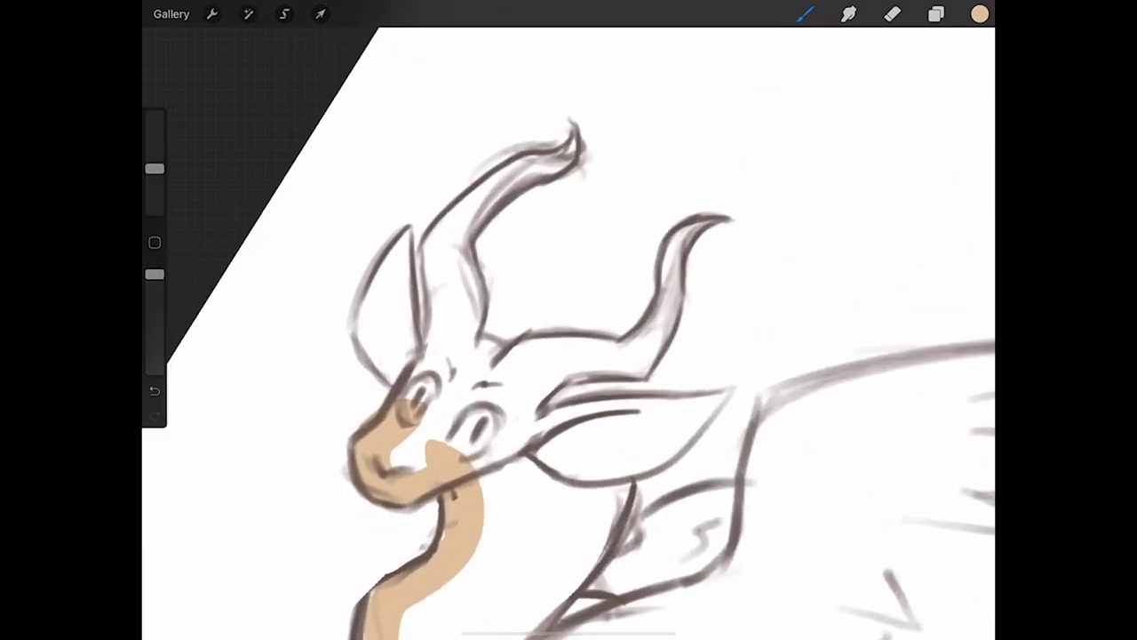
mouse_move(407, 389)
mouse_down()
mouse_move(364, 271)
mouse_move(407, 231)
mouse_up()
mouse_move(394, 275)
mouse_down()
mouse_move(410, 378)
mouse_move(409, 241)
mouse_up()
mouse_move(419, 395)
mouse_down()
mouse_move(437, 266)
mouse_move(484, 195)
mouse_up()
mouse_move(451, 253)
mouse_down()
mouse_move(448, 235)
mouse_move(574, 135)
mouse_move(544, 176)
mouse_up()
drag(471, 194, 533, 188)
drag(462, 229, 471, 373)
mouse_move(480, 279)
mouse_down()
mouse_move(449, 391)
mouse_move(524, 384)
mouse_up()
Step: Paint tan onto the middle horn, the second ear, and between ear and wing
scroll(568, 320, down, 5)
scroll(568, 320, up, 10)
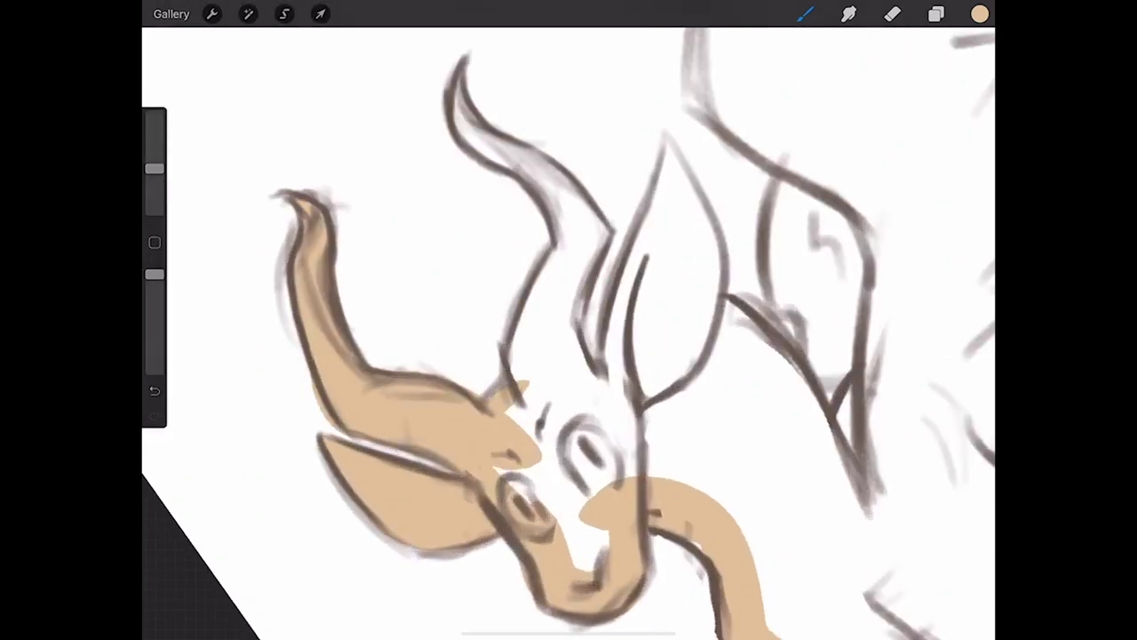
drag(561, 245, 513, 377)
mouse_move(593, 382)
mouse_down()
mouse_move(577, 233)
mouse_move(597, 200)
mouse_up()
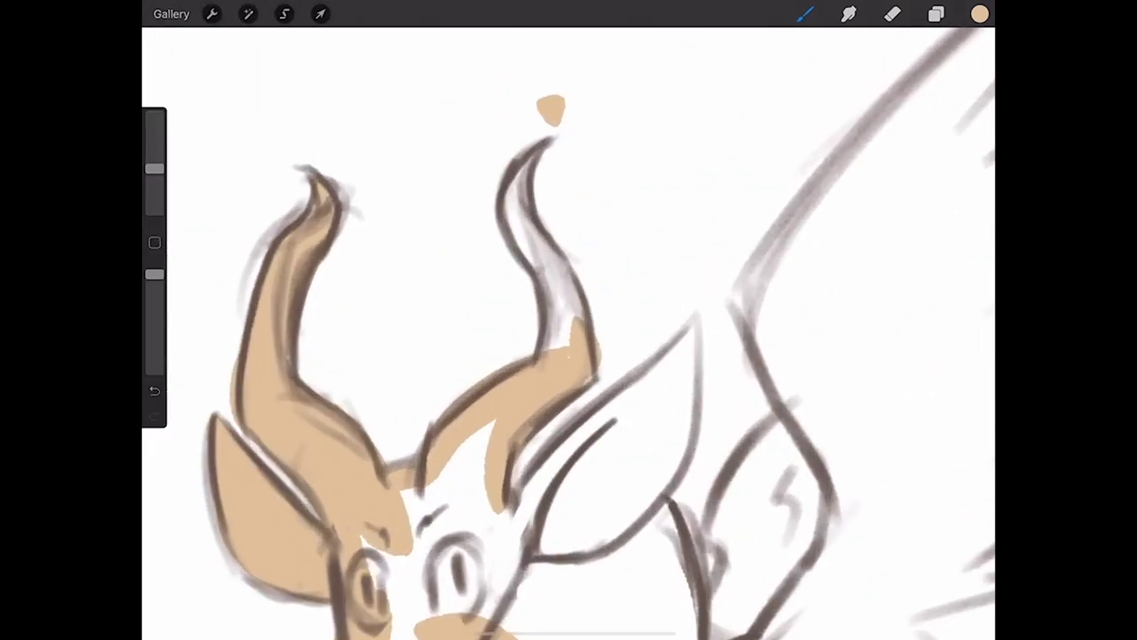
key(ctrl+z)
mouse_move(537, 144)
mouse_down()
mouse_move(514, 223)
mouse_move(573, 351)
mouse_move(573, 271)
mouse_move(537, 187)
mouse_up()
scroll(569, 356, down, 2)
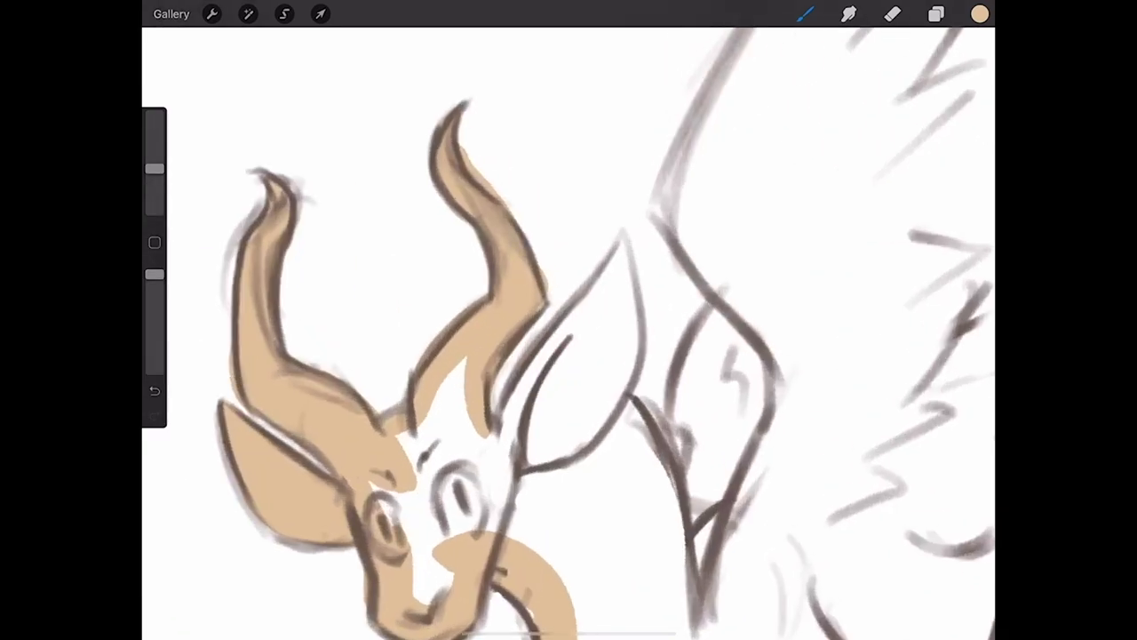
drag(502, 435, 595, 293)
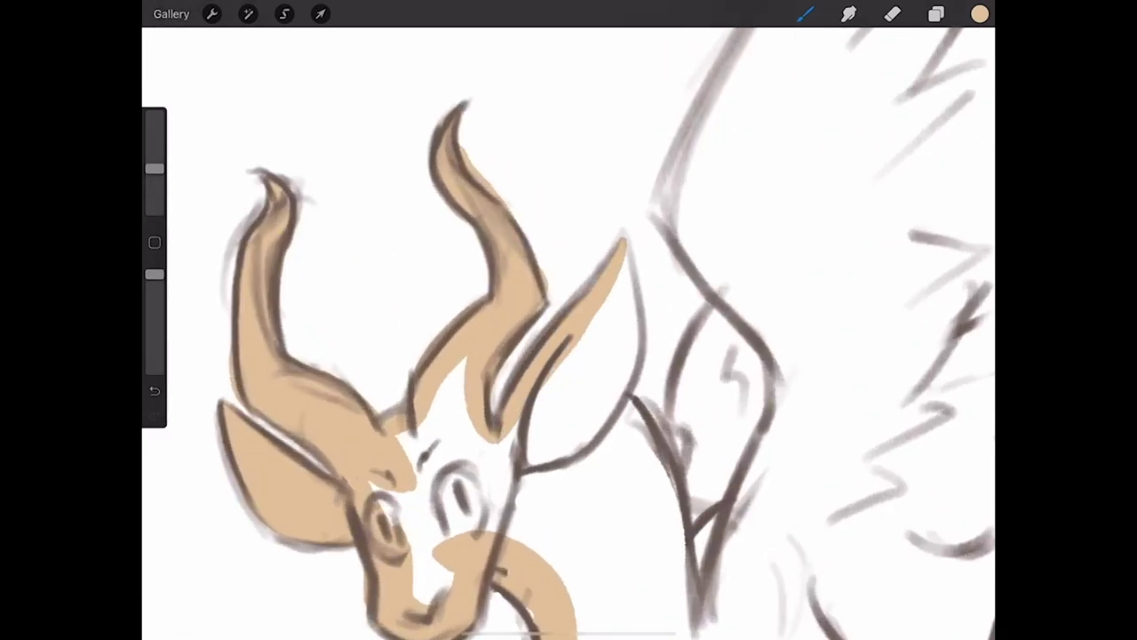
drag(622, 249, 578, 444)
scroll(568, 355, down, 3)
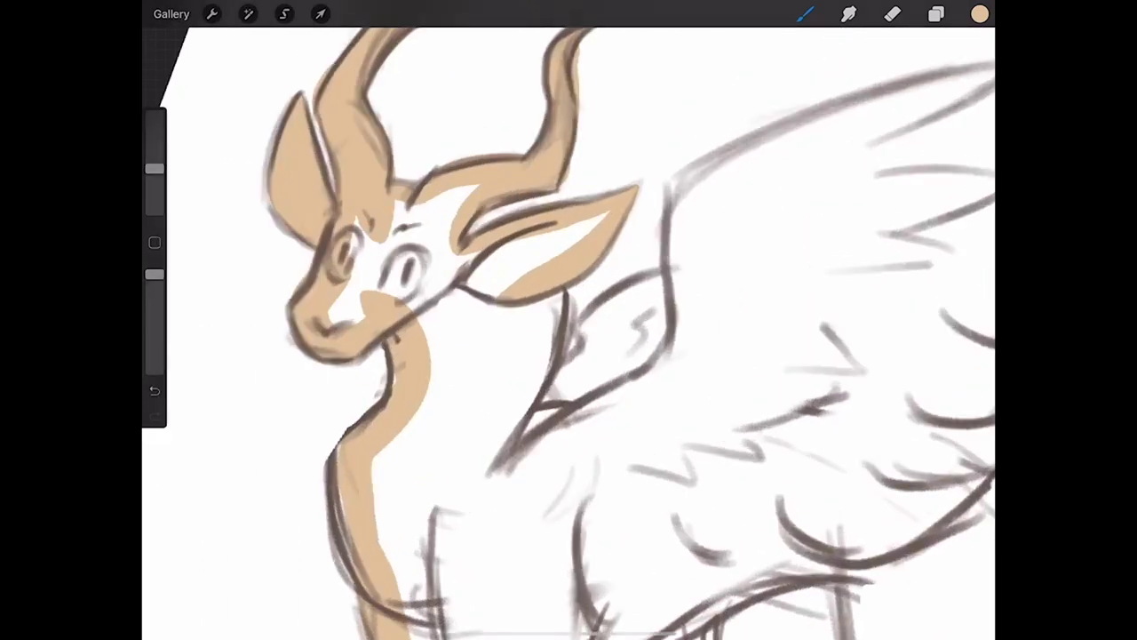
mouse_move(555, 294)
mouse_down()
mouse_move(535, 396)
mouse_move(606, 307)
mouse_move(708, 265)
mouse_move(692, 189)
mouse_up()
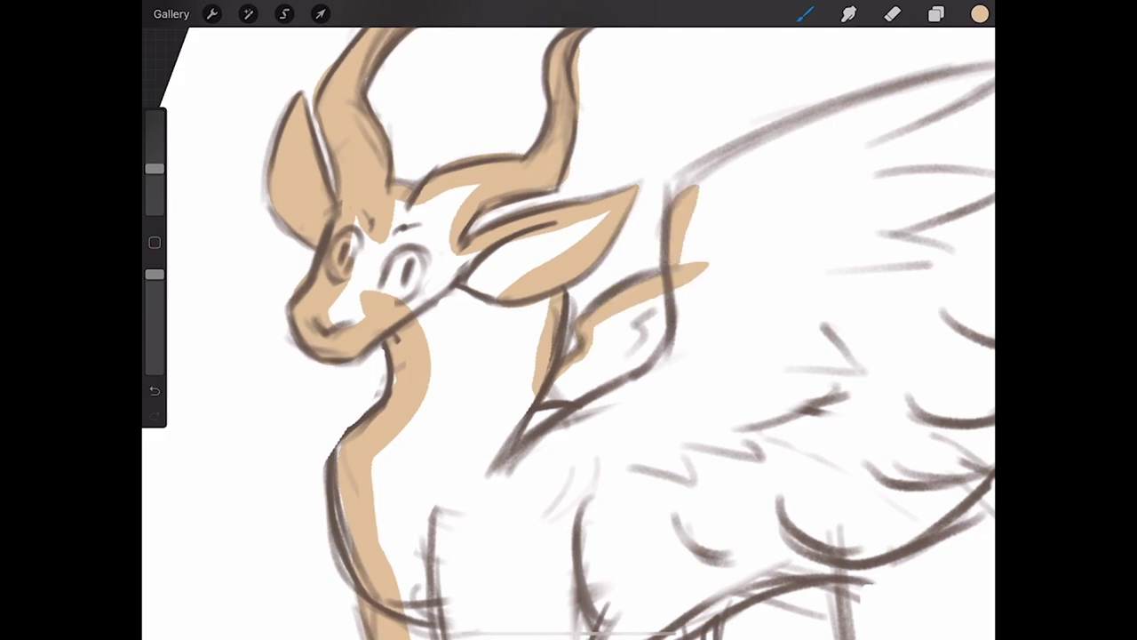
Step: Brush tan along the wing's leading and upper edges, undoing stray strokes
scroll(569, 319, down, 5)
scroll(568, 320, up, 5)
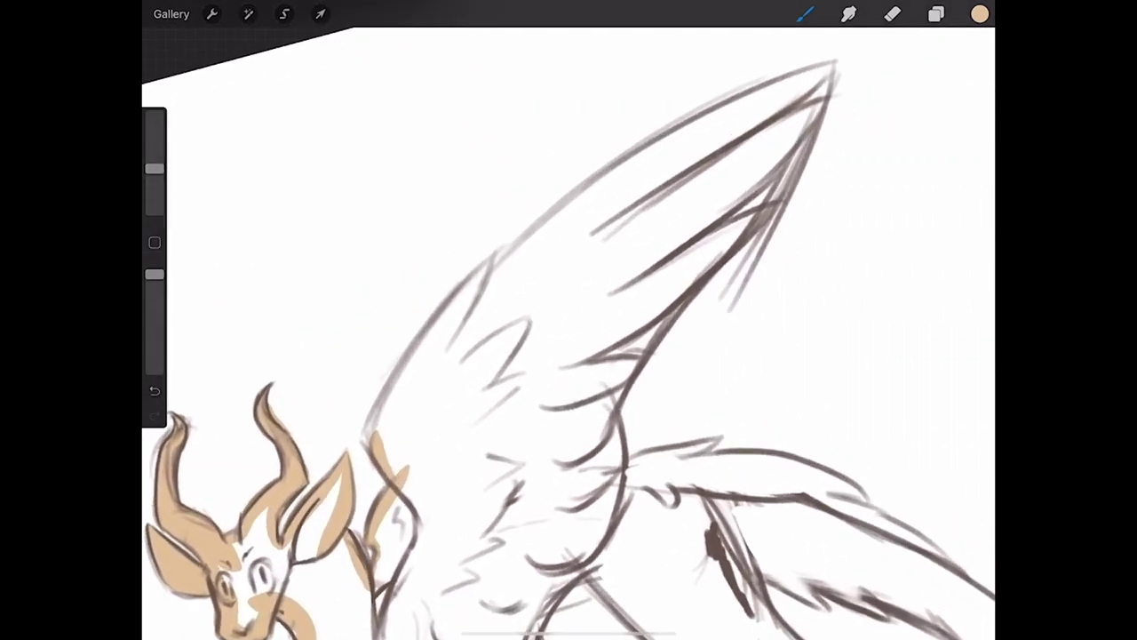
mouse_move(373, 437)
mouse_down()
mouse_move(491, 265)
mouse_move(449, 300)
mouse_move(382, 439)
mouse_up()
mouse_move(457, 324)
mouse_down()
mouse_move(484, 282)
mouse_move(792, 88)
mouse_up()
key(ctrl+z)
scroll(568, 320, up, 5)
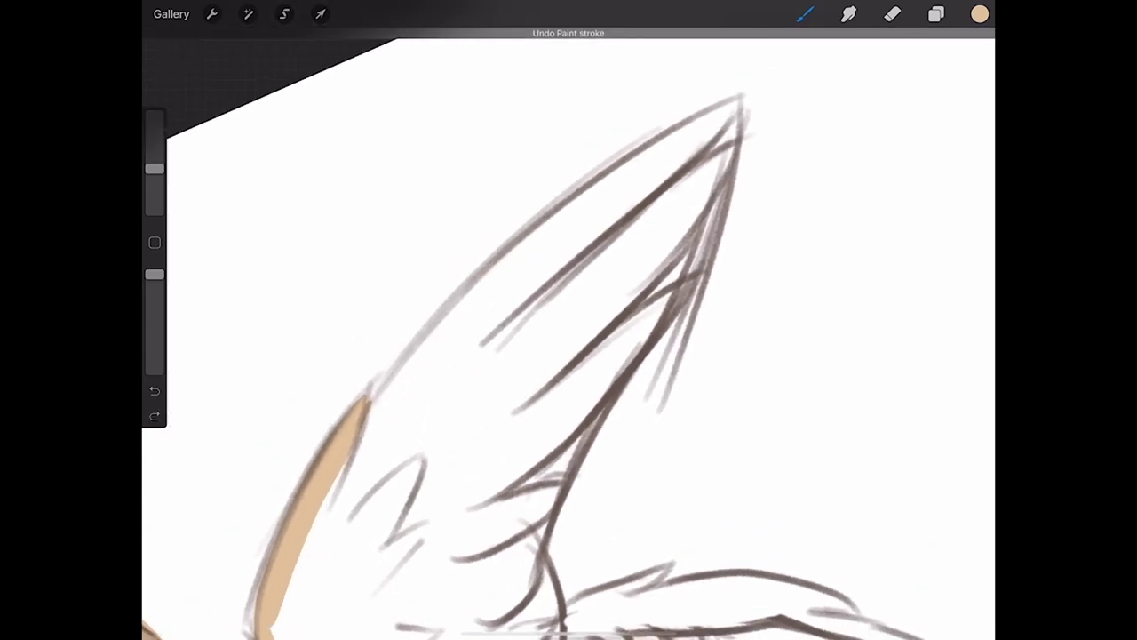
mouse_move(204, 613)
mouse_down()
mouse_move(660, 141)
mouse_move(632, 244)
mouse_move(453, 573)
mouse_up()
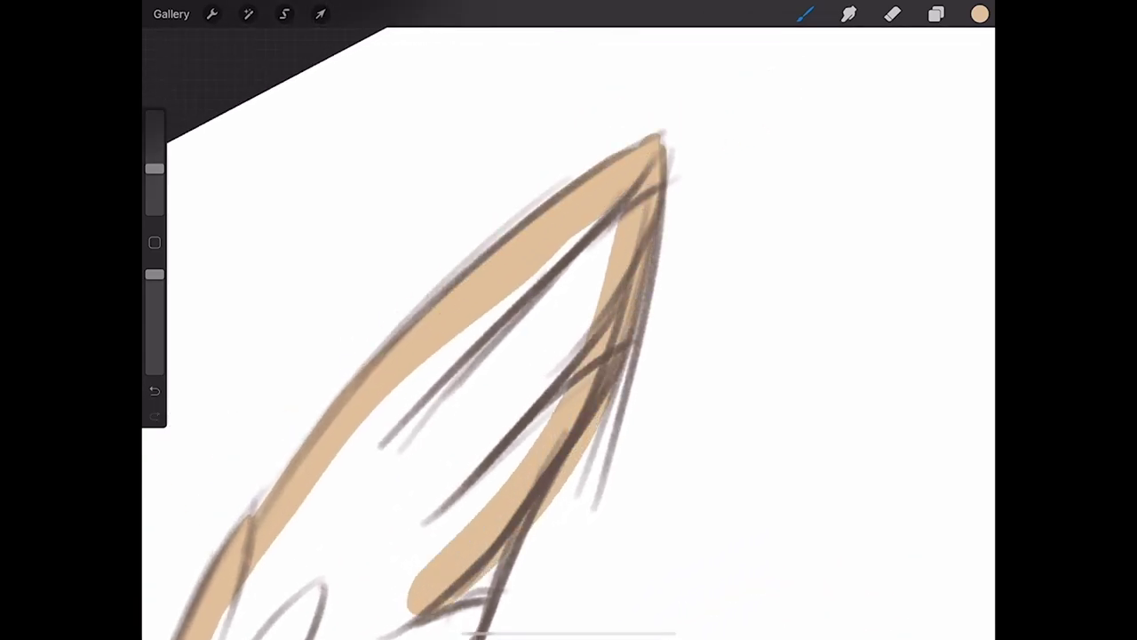
key(ctrl+z)
Step: Fill the wing tip, inner edge and inner wing area with tan
drag(604, 217, 484, 329)
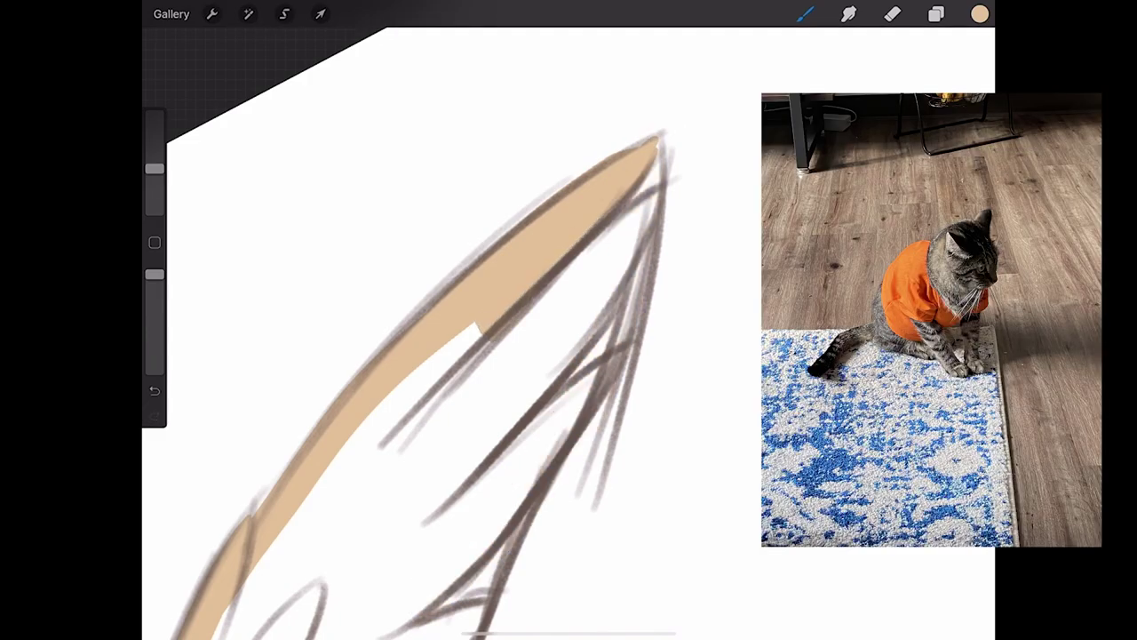
drag(653, 197, 537, 298)
drag(647, 222, 408, 528)
drag(593, 382, 462, 502)
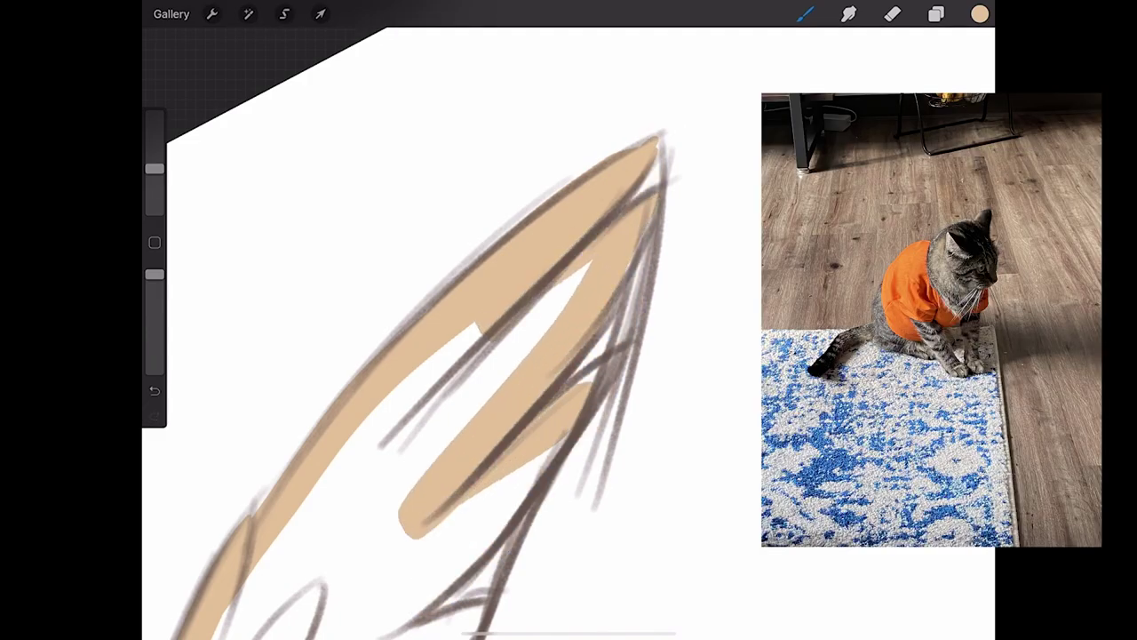
drag(617, 357, 461, 533)
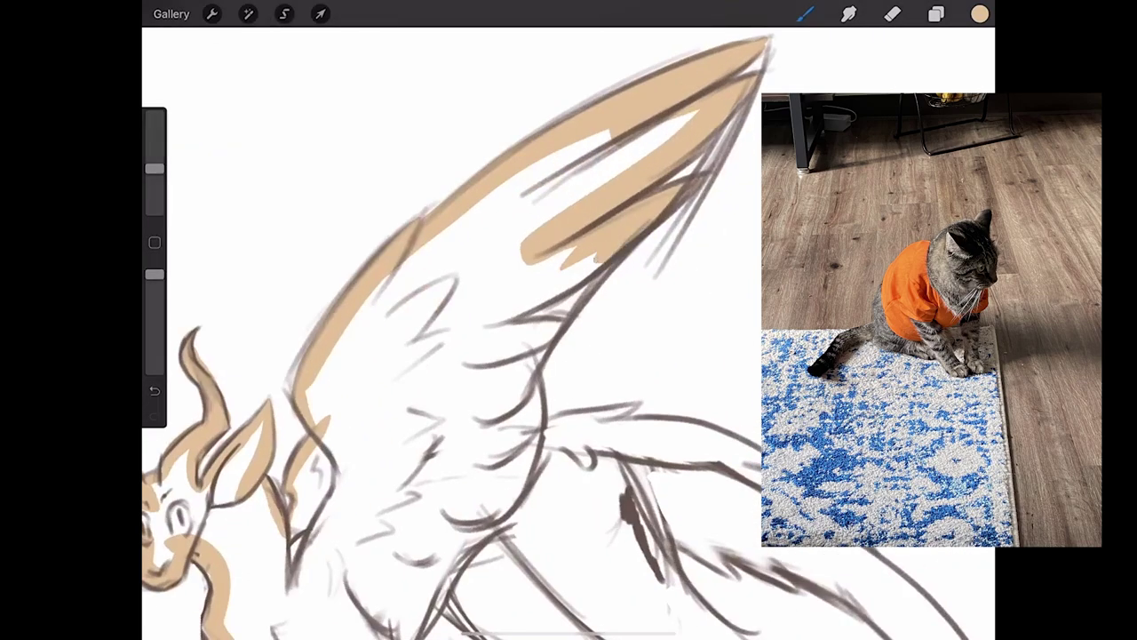
drag(604, 262, 462, 337)
mouse_move(559, 317)
mouse_down()
mouse_move(511, 337)
mouse_move(484, 378)
mouse_move(502, 426)
mouse_up()
drag(544, 378, 533, 458)
scroll(569, 337, up, 5)
drag(469, 304, 400, 515)
mouse_move(732, 197)
mouse_down()
mouse_move(573, 266)
mouse_move(417, 484)
mouse_up()
scroll(568, 338, down, 5)
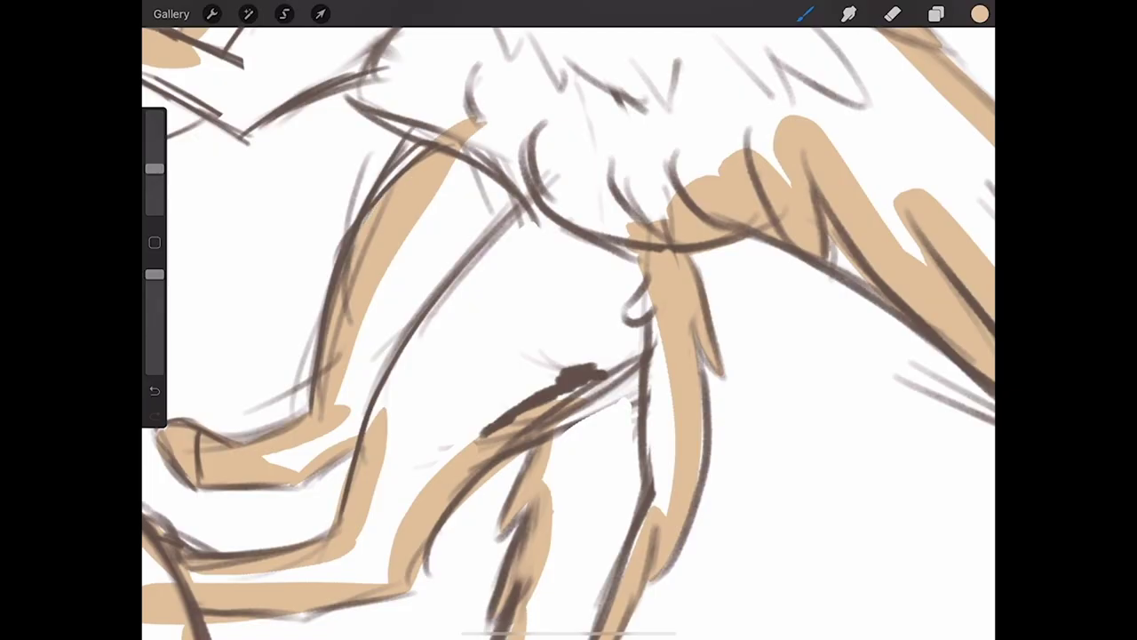
Step: Paint tan along the foreleg and drag-fill the whole dragon body with tan
scroll(568, 320, down, 5)
mouse_move(478, 258)
mouse_down()
mouse_move(430, 359)
mouse_move(462, 424)
mouse_move(487, 556)
mouse_move(456, 583)
mouse_up()
drag(980, 13, 622, 230)
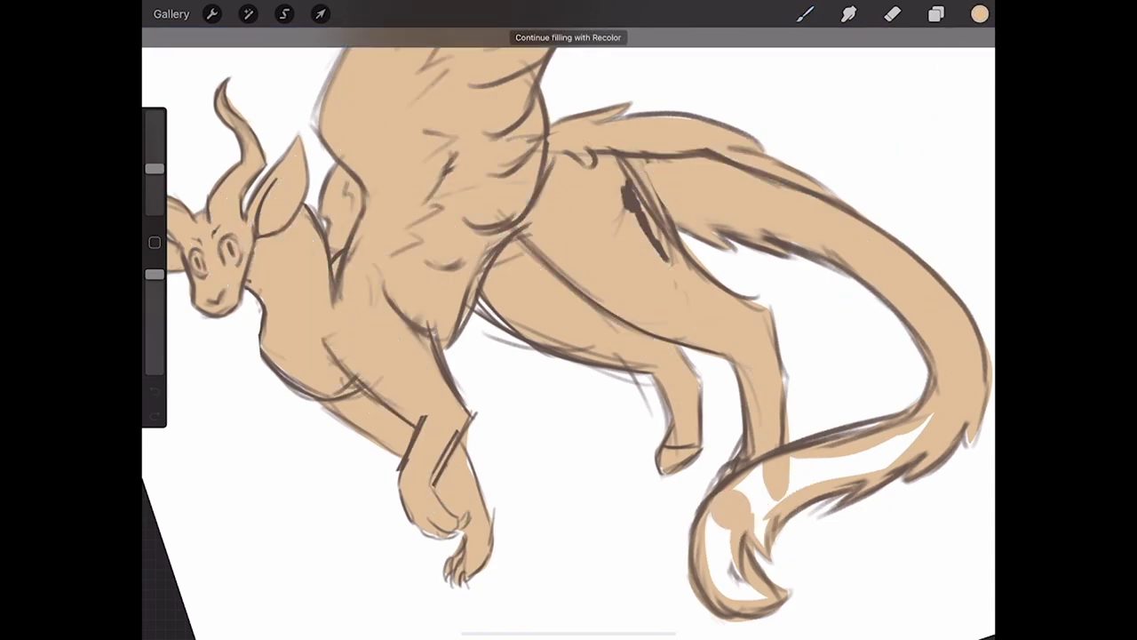
Step: Fill the white gap inside the tail with tan and clip the paint layer below
drag(980, 13, 724, 531)
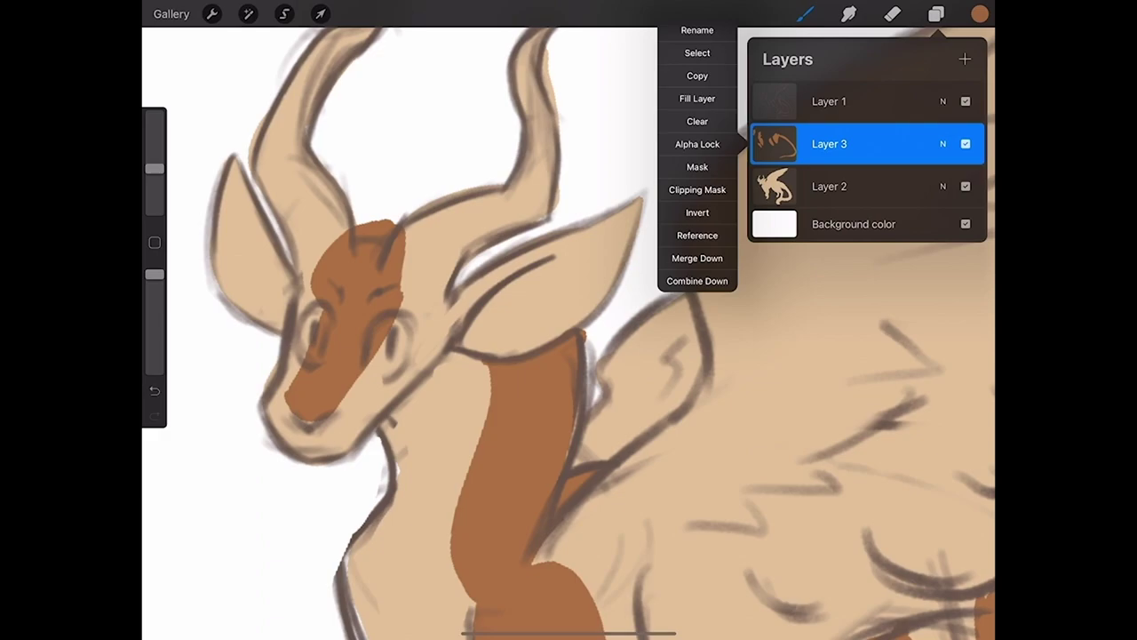
click(698, 190)
click(936, 14)
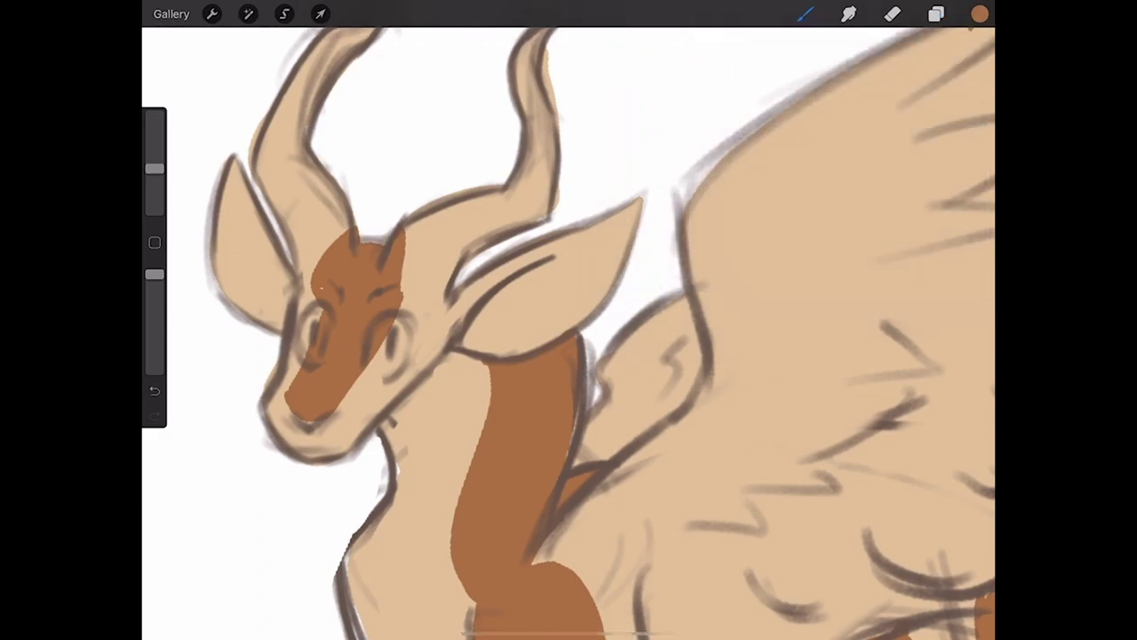
Step: Darken the colour to a dark brown and paint the right horn with it
click(980, 13)
drag(875, 131, 825, 130)
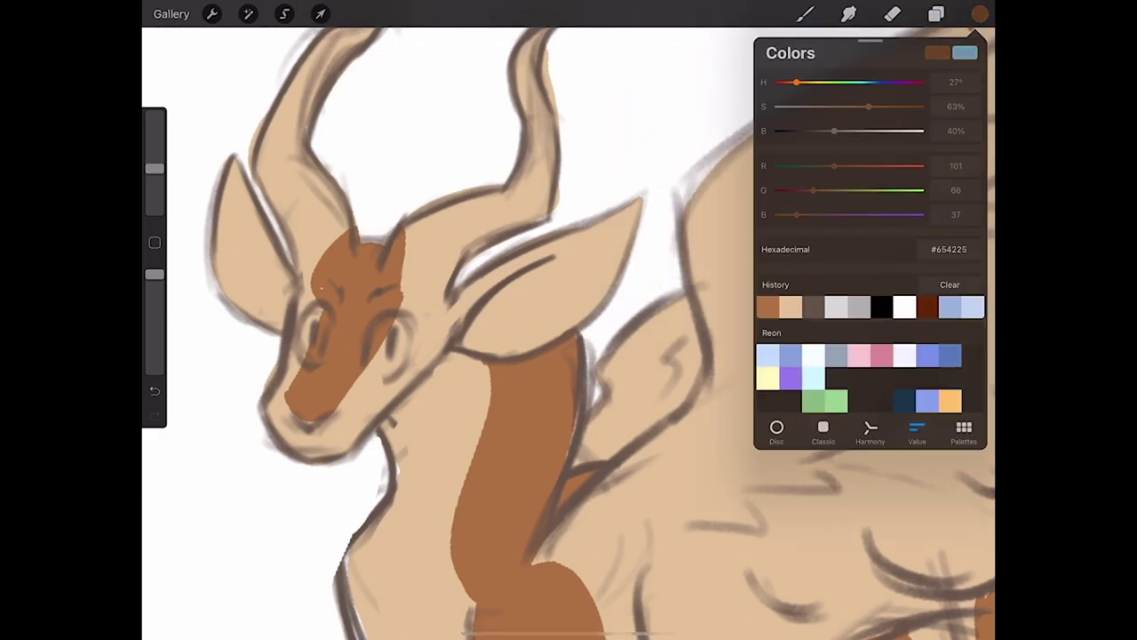
click(805, 13)
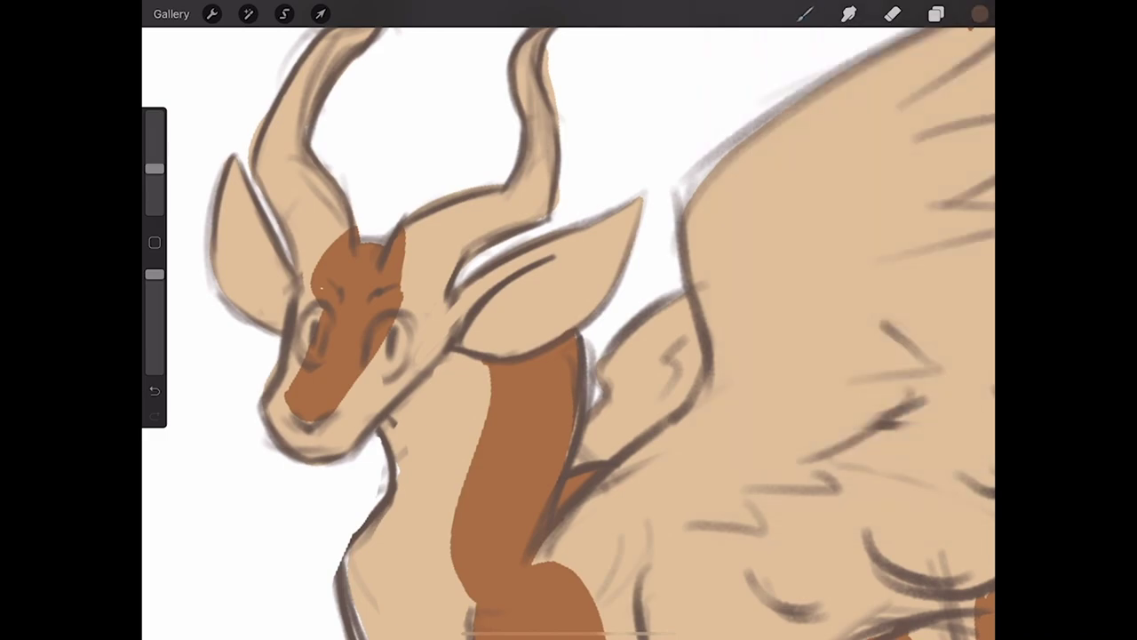
mouse_move(447, 282)
mouse_down()
mouse_move(395, 253)
mouse_move(479, 194)
mouse_move(467, 227)
mouse_move(546, 124)
mouse_move(531, 35)
mouse_up()
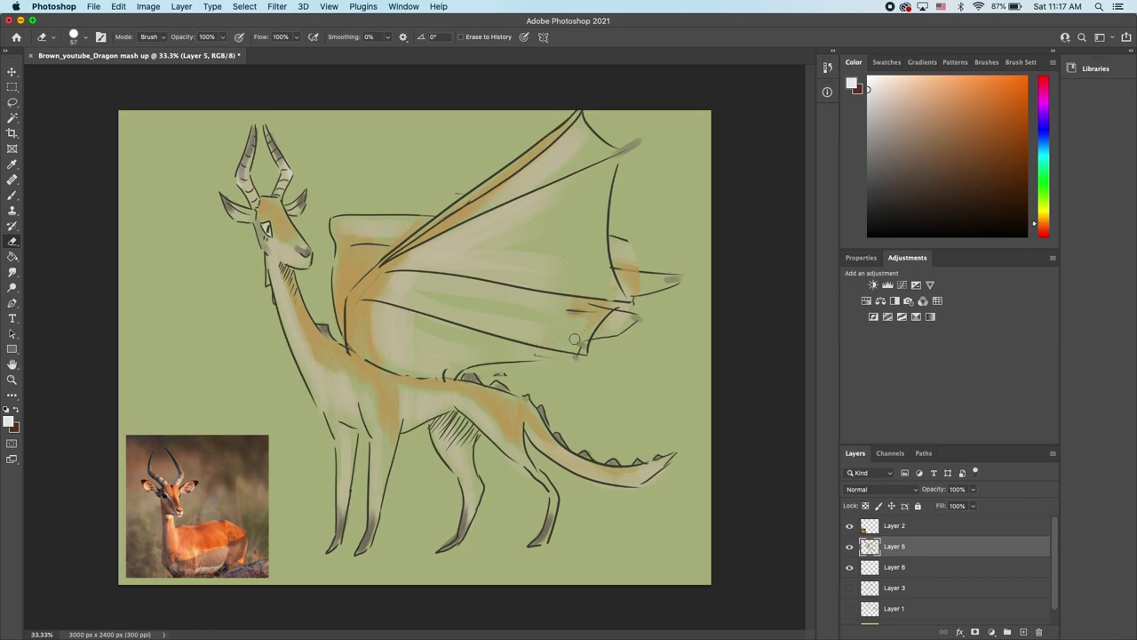
Step: Erase the orange smudge left of the wing line on Layer 5
drag(599, 317, 570, 308)
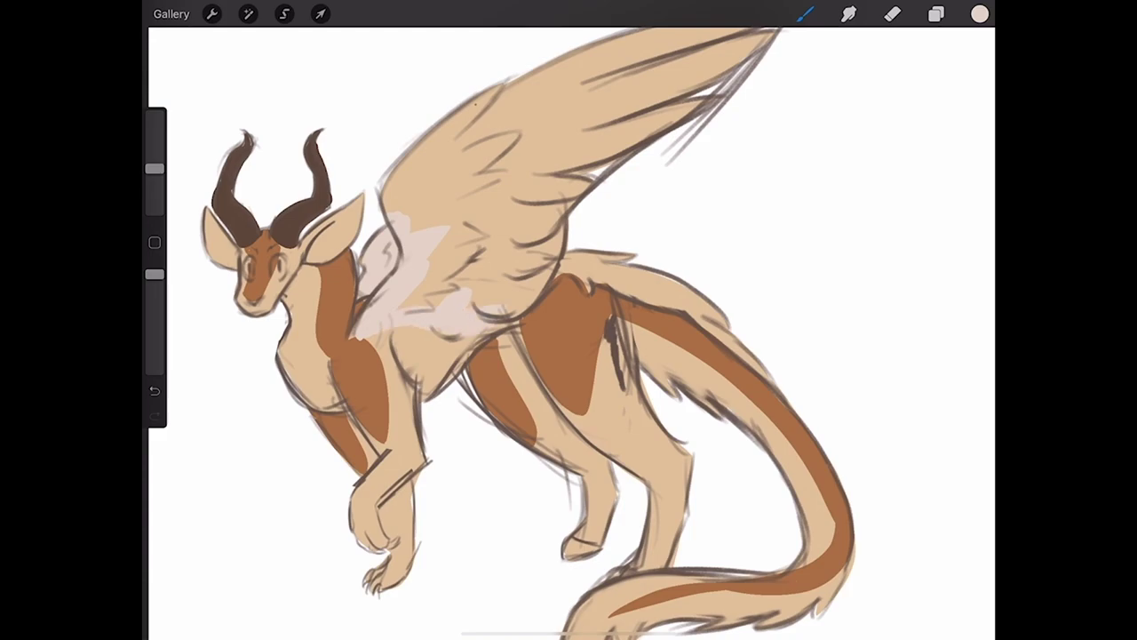
Step: Add light highlights along the wing's upper edge and recolour the wing pale pink
mouse_move(764, 40)
mouse_down()
mouse_move(666, 98)
mouse_move(444, 133)
mouse_move(391, 208)
mouse_up()
drag(980, 13, 548, 174)
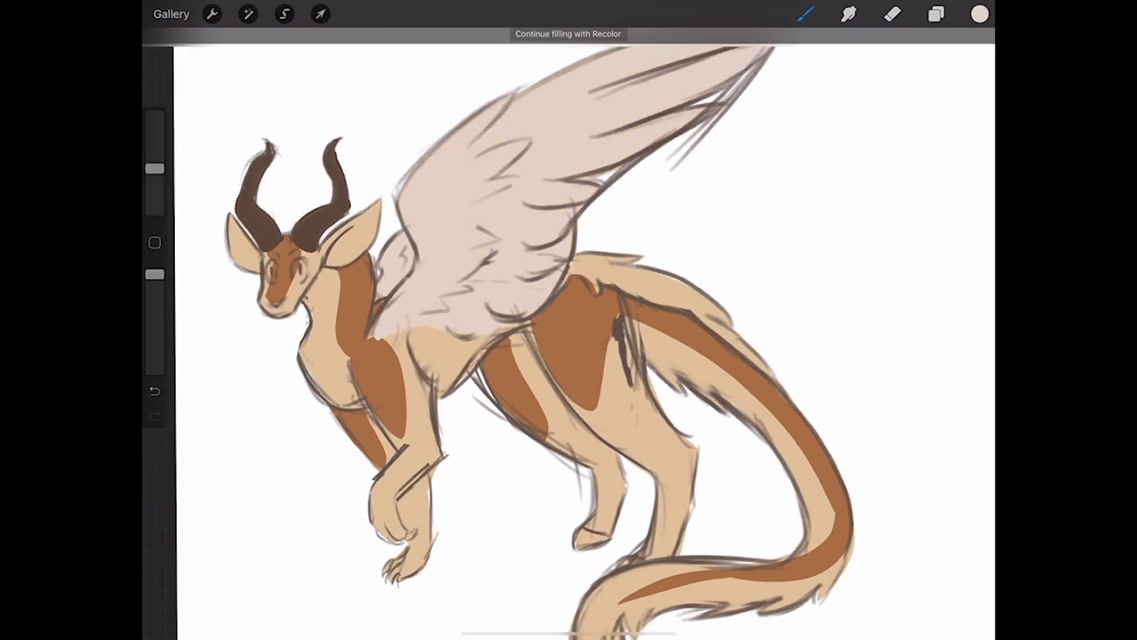
scroll(622, 302, down, 5)
scroll(568, 319, up, 3)
scroll(569, 320, up, 2)
scroll(568, 319, up, 2)
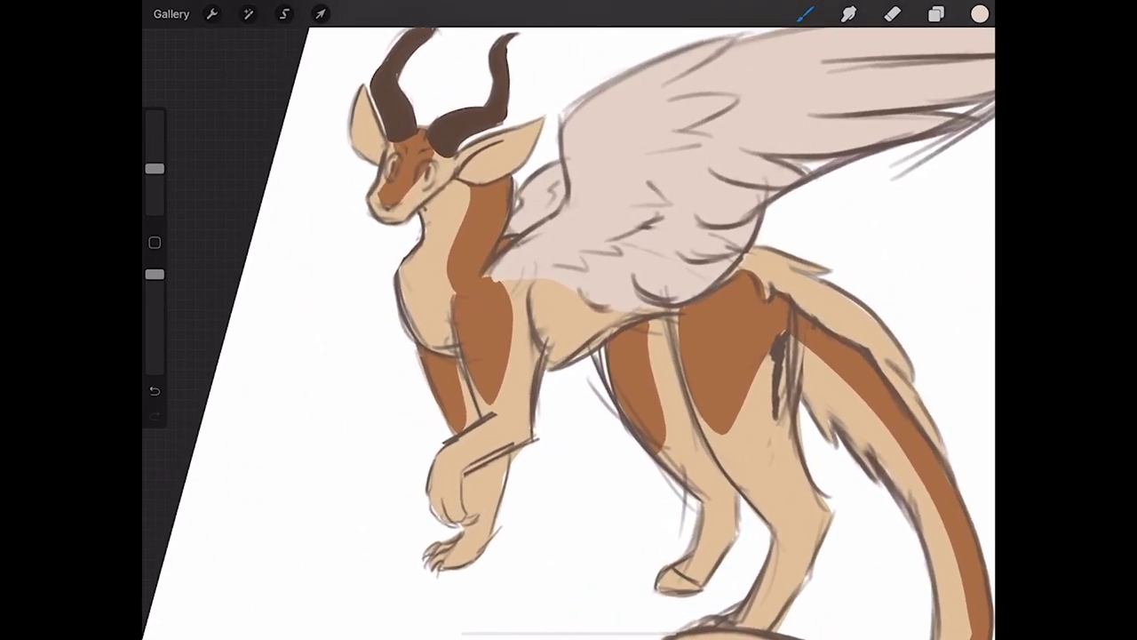
scroll(568, 320, down, 3)
scroll(568, 319, down, 2)
drag(568, 320, 533, 178)
Step: Add light strokes along the tail's inner curve and recolour the tail tip pale pink
scroll(533, 266, up, 2)
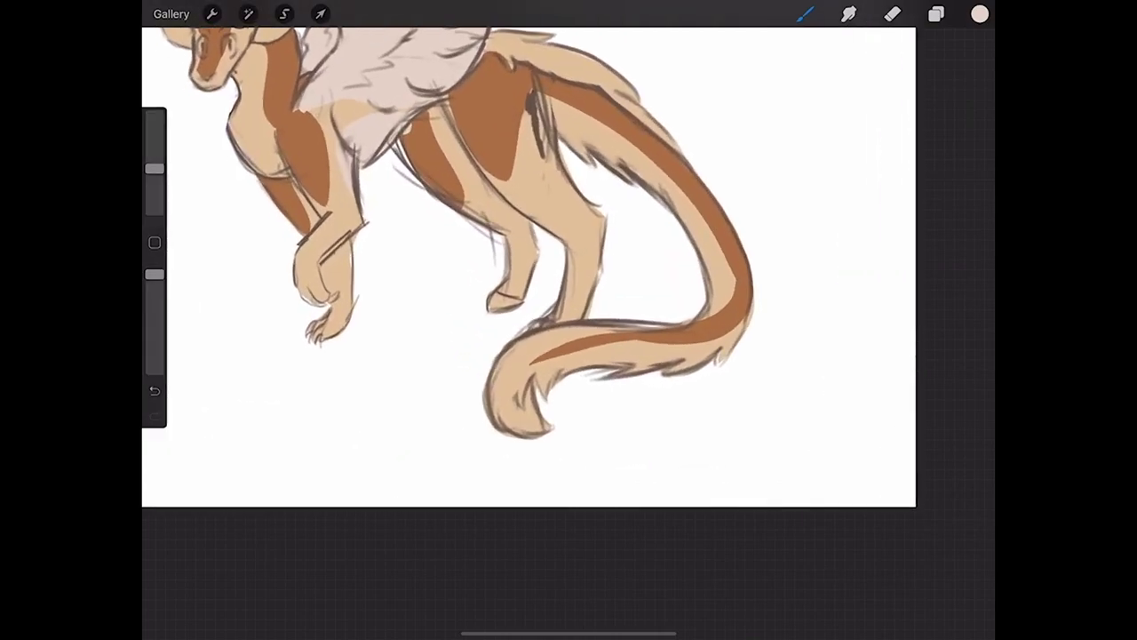
mouse_move(620, 329)
mouse_down()
mouse_move(533, 345)
mouse_move(502, 434)
mouse_up()
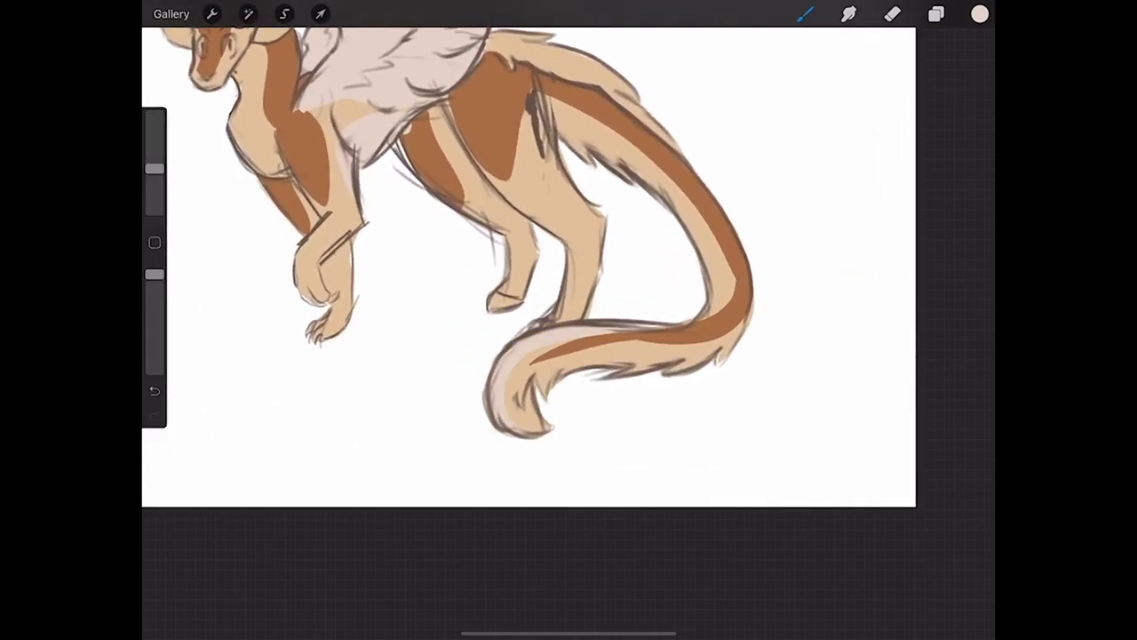
drag(722, 336, 670, 370)
drag(979, 13, 528, 390)
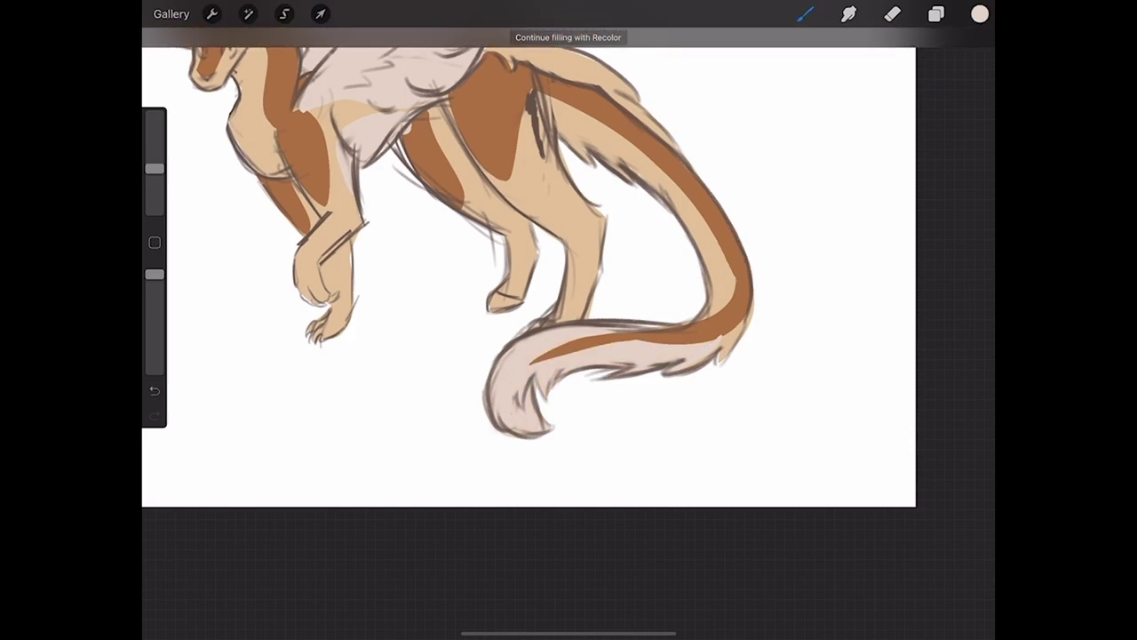
Step: Paint pale fur across the chest and pale pink inside both ears
scroll(528, 275, down, 3)
scroll(533, 266, up, 5)
scroll(533, 267, up, 2)
scroll(533, 266, up, 2)
mouse_move(524, 339)
mouse_down()
mouse_move(601, 382)
mouse_move(551, 380)
mouse_up()
mouse_move(552, 380)
mouse_down()
mouse_move(595, 412)
mouse_move(610, 401)
mouse_up()
scroll(568, 329, down, 3)
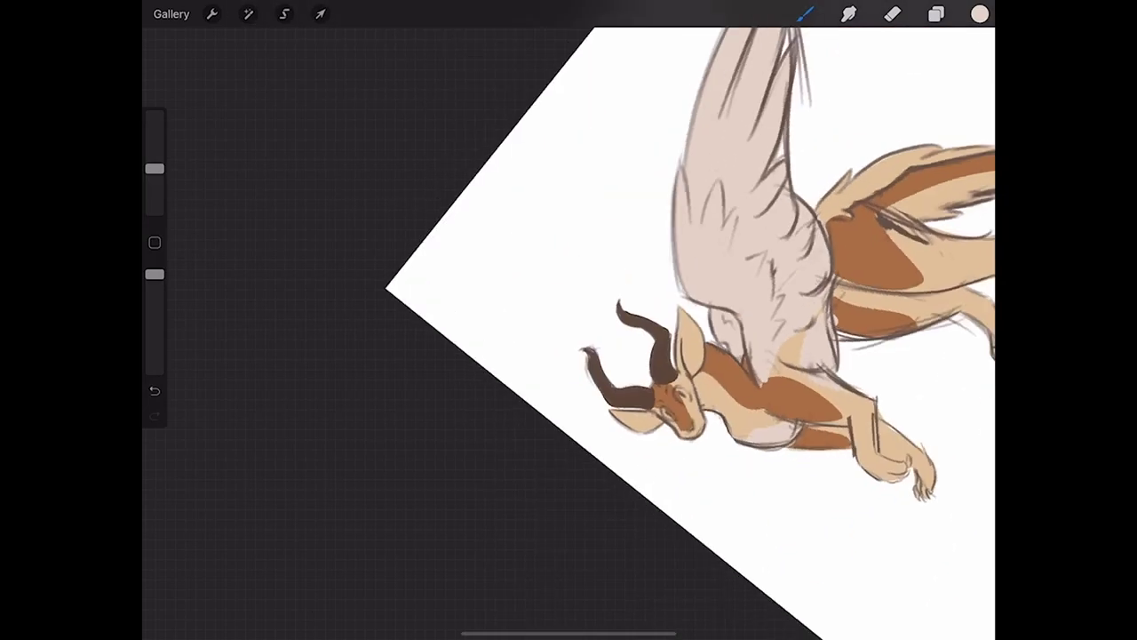
scroll(622, 355, up, 3)
scroll(568, 337, up, 1)
mouse_move(628, 322)
mouse_down()
mouse_move(688, 229)
mouse_move(684, 254)
mouse_move(693, 249)
mouse_up()
drag(444, 298, 493, 351)
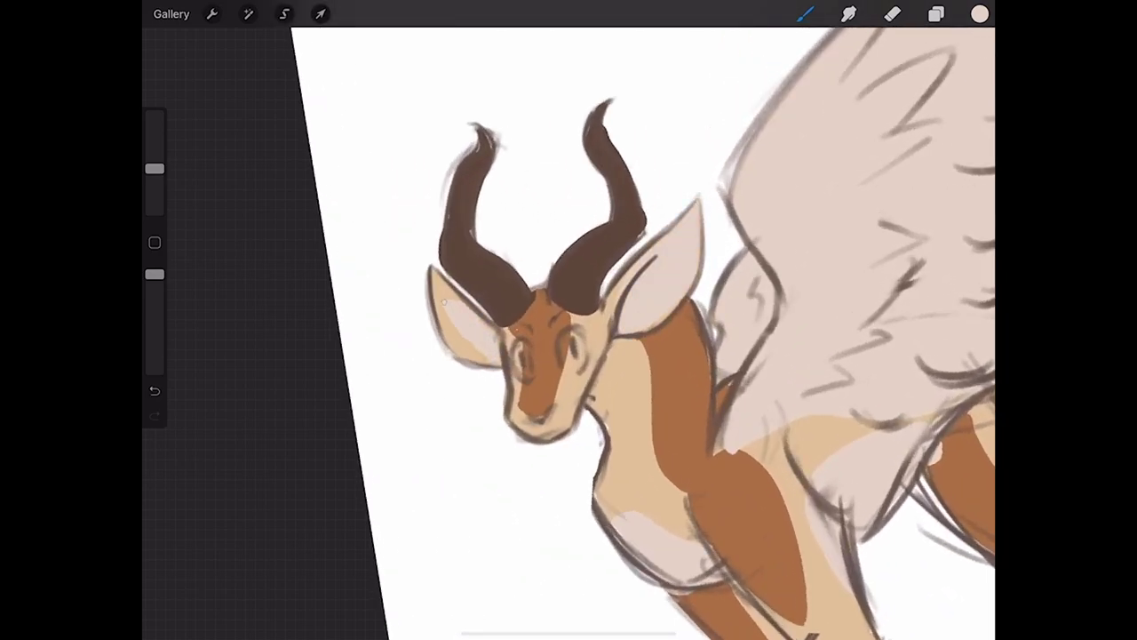
drag(439, 275, 480, 356)
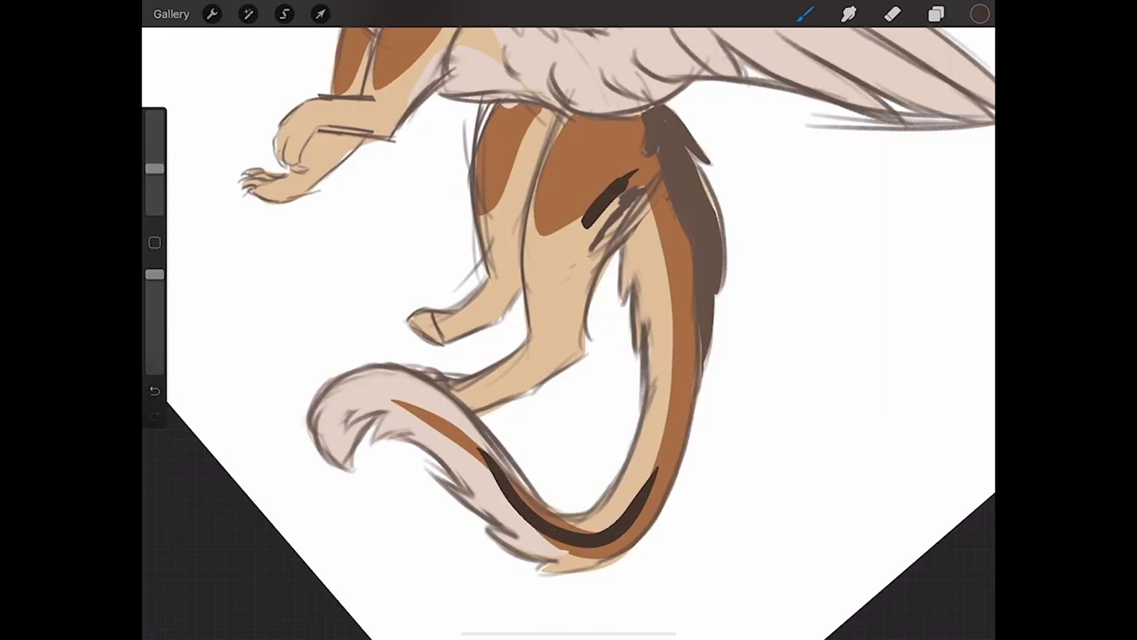
drag(672, 421, 693, 282)
key(ctrl+z)
Step: Restore the undone tail stroke and paint the hind hoof dark brown
key(ctrl+shift+z)
scroll(568, 320, down, 3)
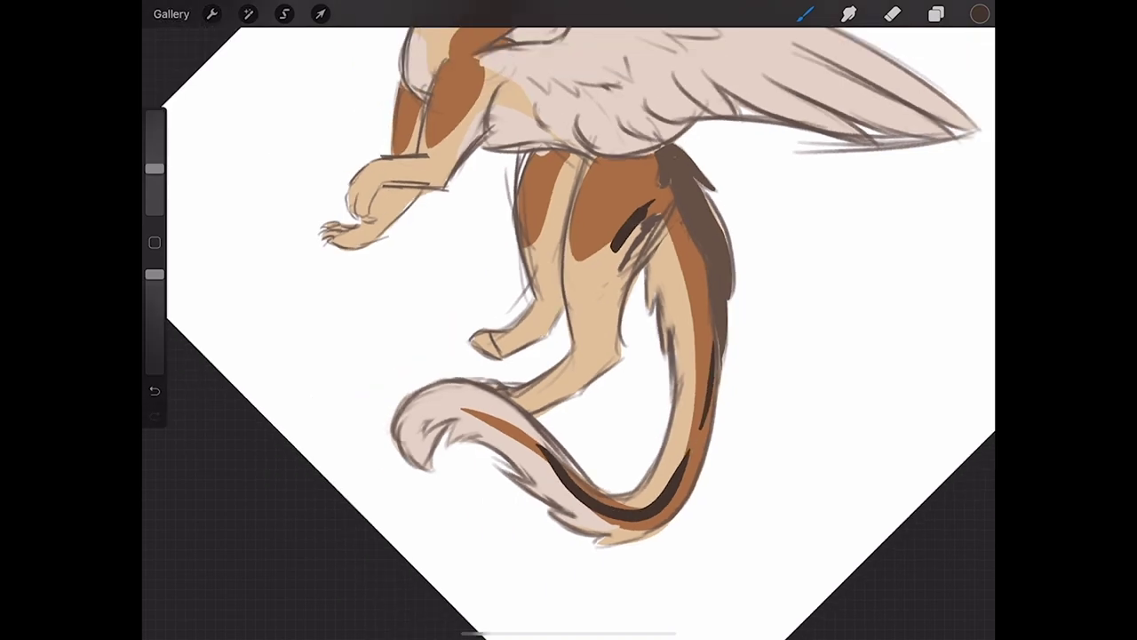
scroll(728, 342, down, 3)
scroll(728, 342, up, 3)
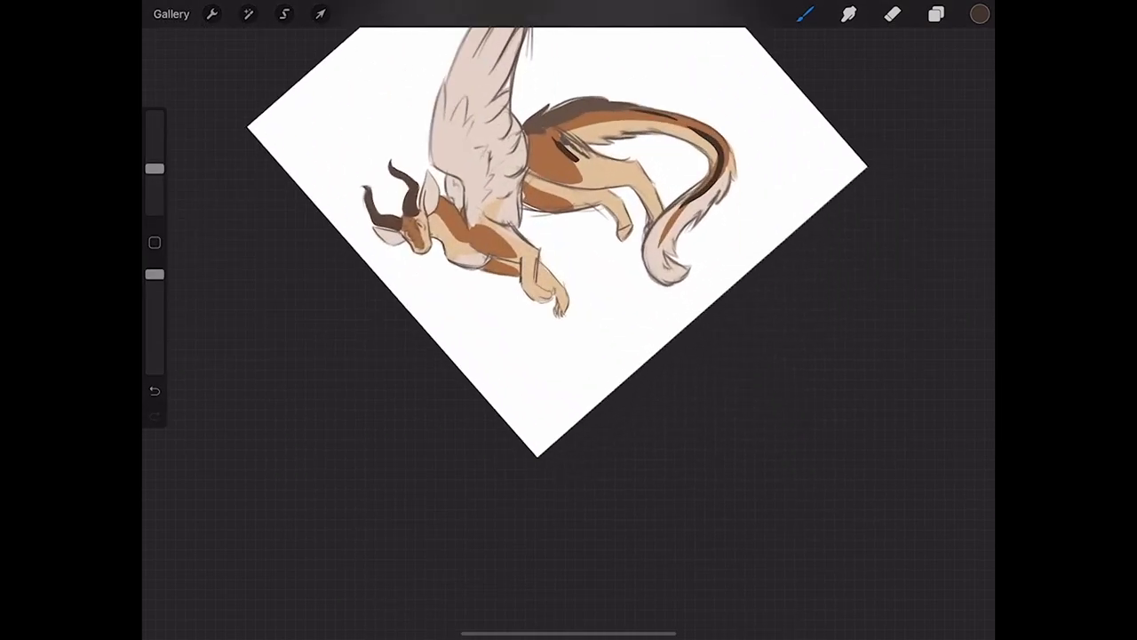
scroll(569, 320, up, 5)
drag(579, 271, 626, 256)
drag(575, 297, 613, 280)
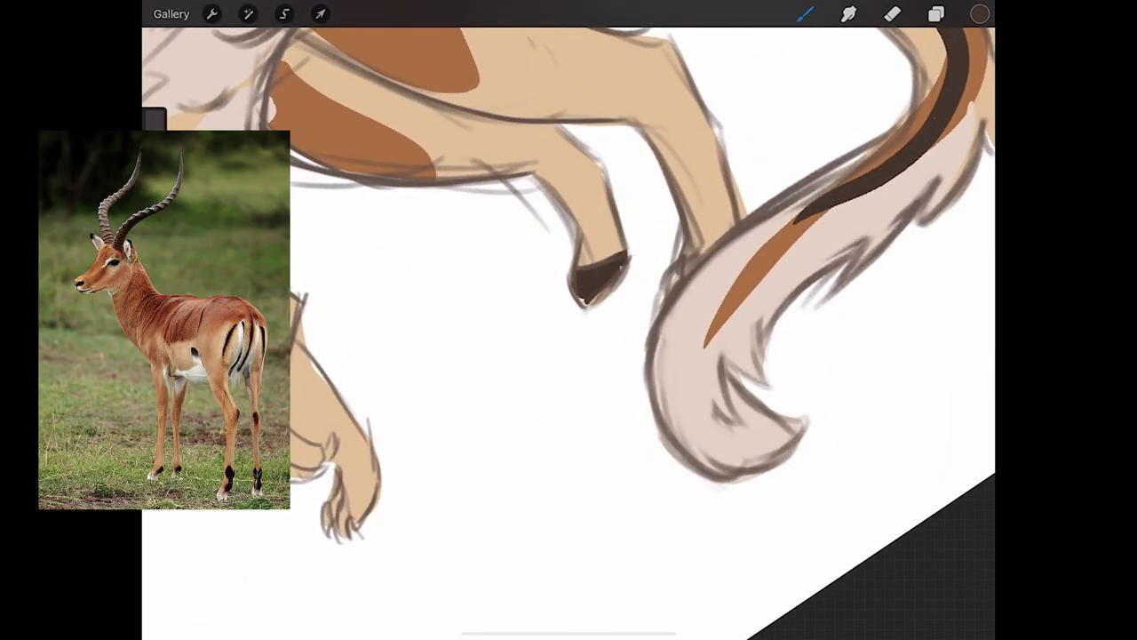
Step: Lighten the front foot's edge, fill its light area, and lighten the lower front leg
scroll(569, 320, down, 5)
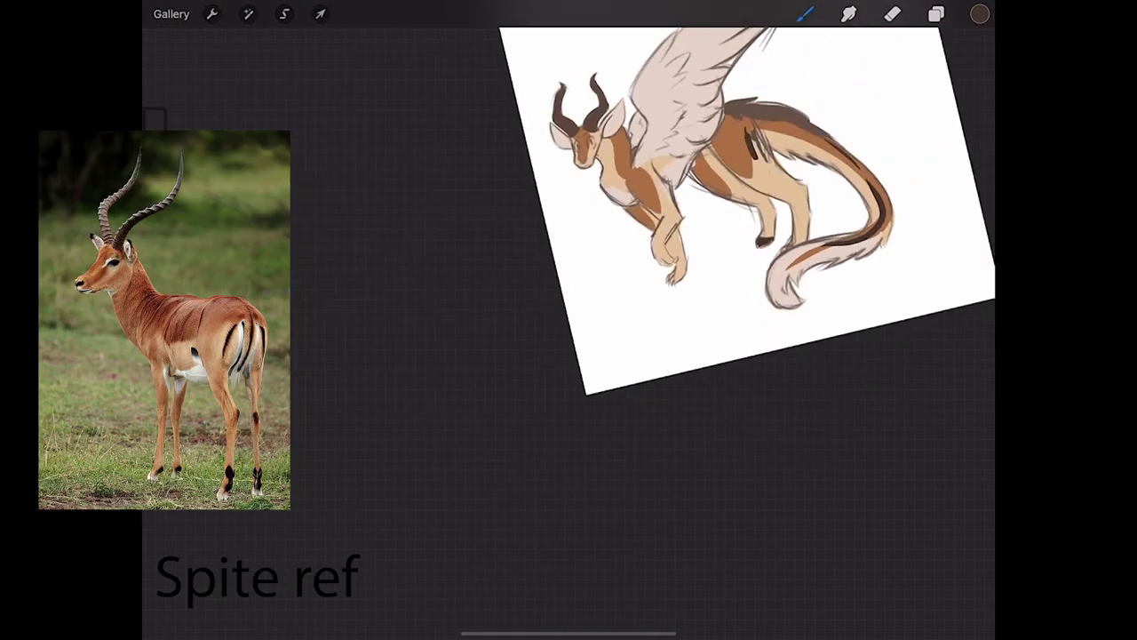
scroll(707, 181, down, 2)
scroll(639, 249, up, 2)
scroll(640, 249, up, 3)
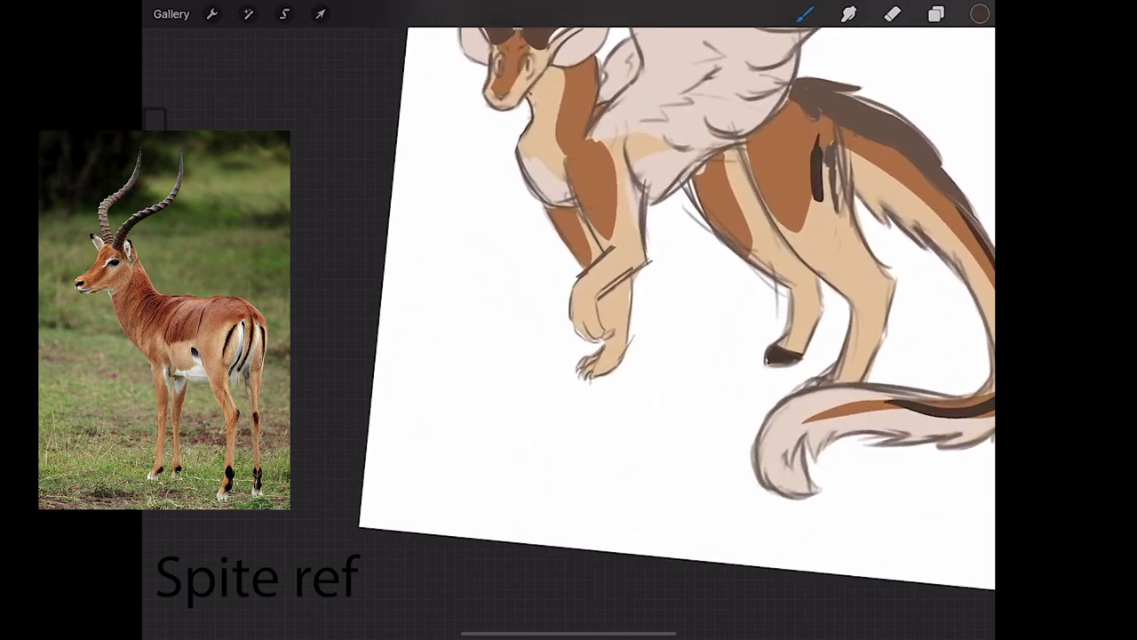
scroll(639, 248, up, 2)
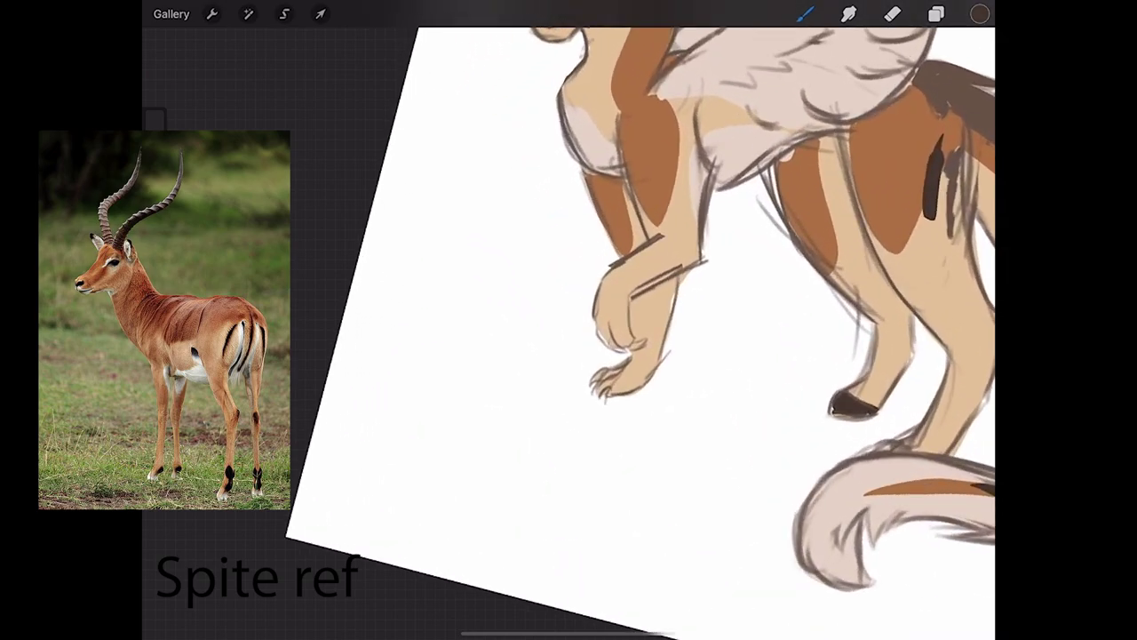
scroll(622, 320, up, 3)
mouse_move(526, 333)
mouse_down()
mouse_move(512, 387)
mouse_move(472, 421)
mouse_up()
drag(474, 356, 466, 398)
drag(483, 348, 474, 367)
drag(979, 13, 498, 347)
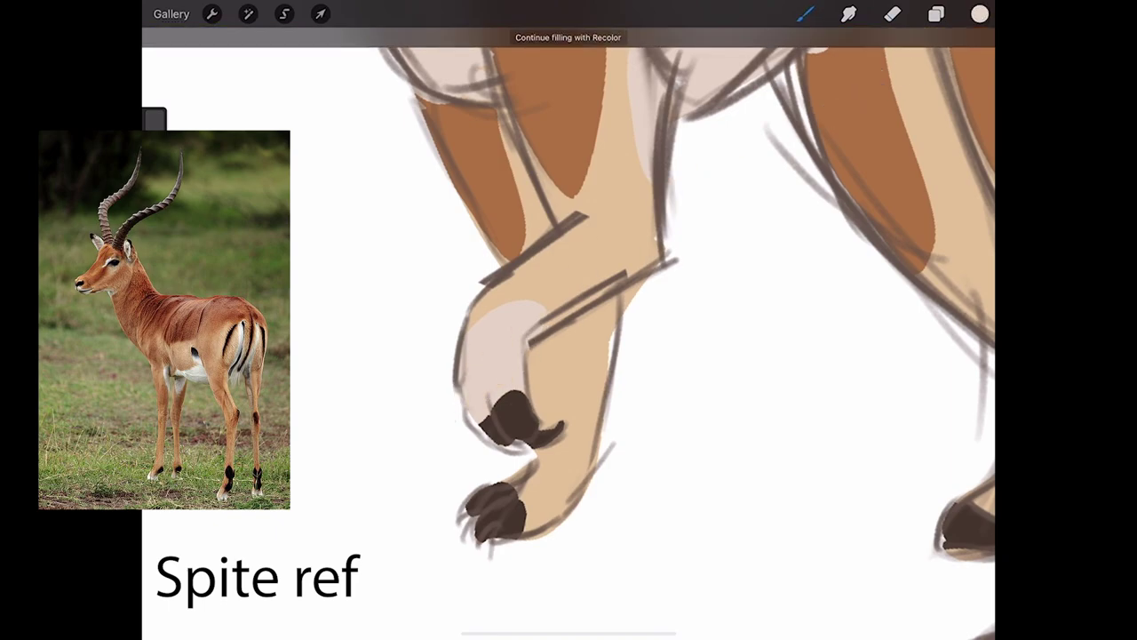
mouse_move(590, 450)
mouse_down()
mouse_move(542, 463)
mouse_move(561, 513)
mouse_up()
mouse_move(561, 508)
mouse_down()
mouse_move(544, 531)
mouse_move(522, 528)
mouse_move(547, 476)
mouse_move(581, 466)
mouse_up()
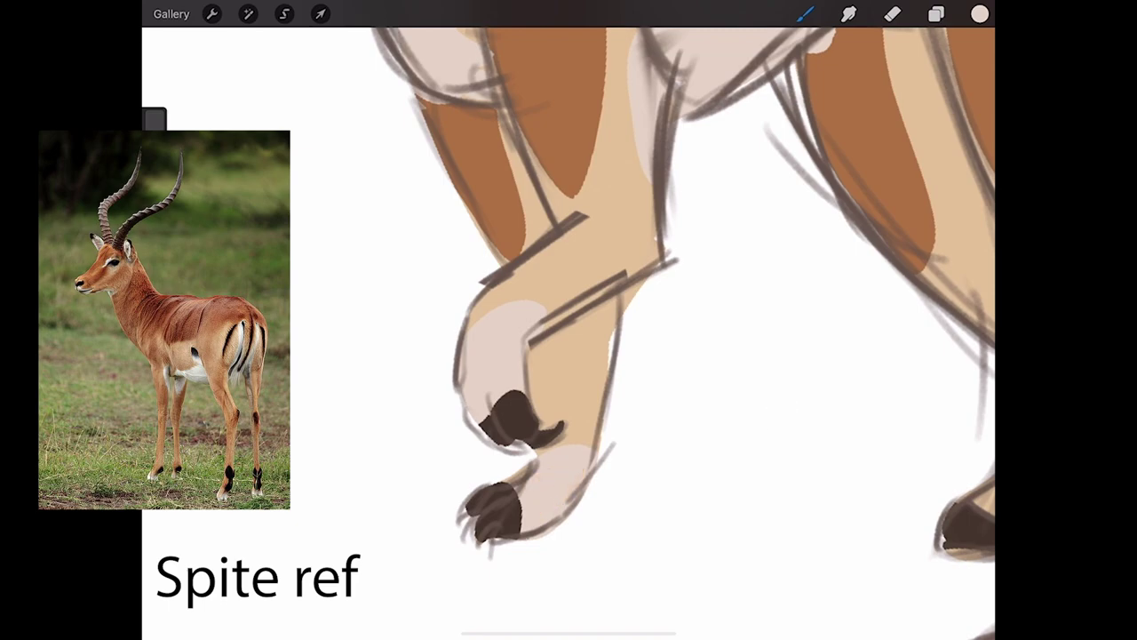
Step: Paint light cream onto both hind legs
scroll(569, 320, down, 3)
scroll(675, 319, down, 5)
scroll(728, 320, down, 1)
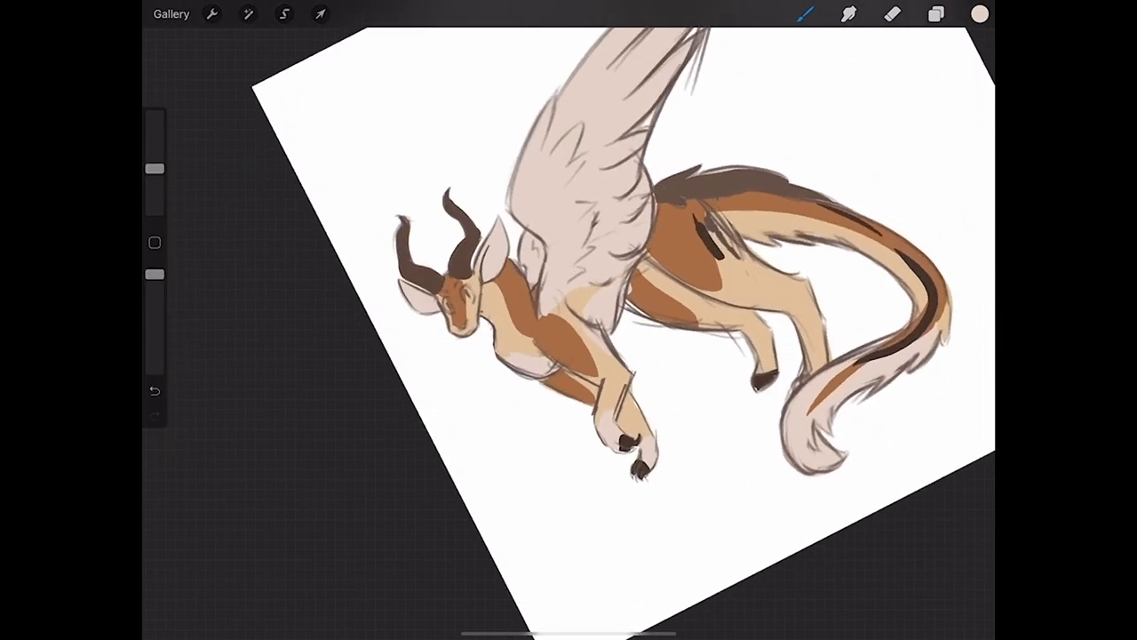
scroll(799, 382, up, 5)
scroll(799, 382, up, 3)
mouse_move(512, 357)
mouse_down()
mouse_move(570, 331)
mouse_move(521, 425)
mouse_move(488, 442)
mouse_move(555, 346)
mouse_up()
mouse_move(404, 280)
mouse_down()
mouse_move(444, 266)
mouse_move(414, 395)
mouse_move(404, 320)
mouse_move(422, 284)
mouse_up()
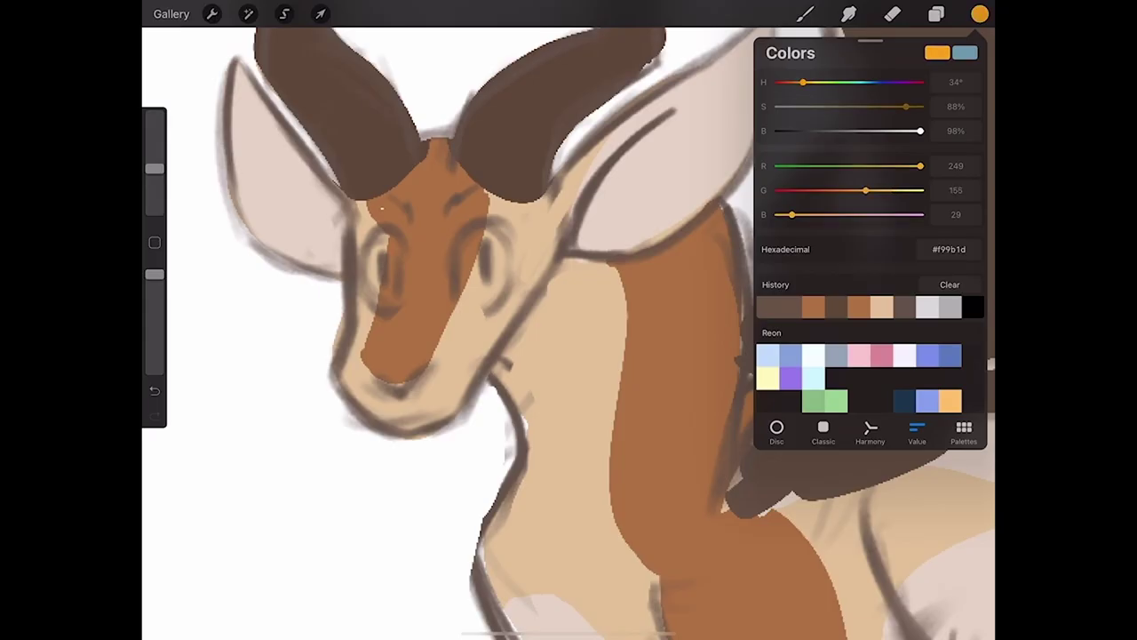
Step: Tone the yellow down to a muted gold and paint both eyes with it
mouse_move(905, 105)
mouse_down()
mouse_move(884, 105)
mouse_move(895, 131)
mouse_up()
drag(802, 82, 805, 81)
click(804, 13)
mouse_move(480, 307)
mouse_down()
mouse_move(476, 285)
mouse_move(499, 236)
mouse_move(485, 302)
mouse_up()
drag(391, 238, 377, 298)
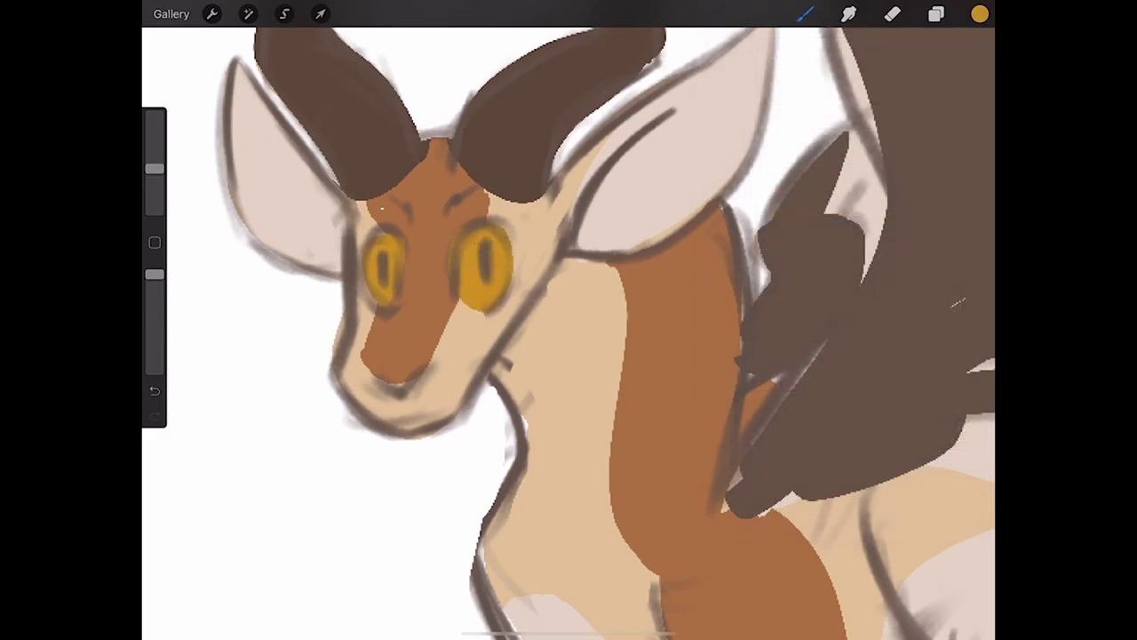
Step: Add a white highlight glint to each eye
click(980, 14)
drag(903, 106, 775, 107)
click(805, 13)
click(475, 271)
click(378, 271)
Step: Sample the leg's beige and paint pale rims around both eyes
scroll(568, 320, down, 5)
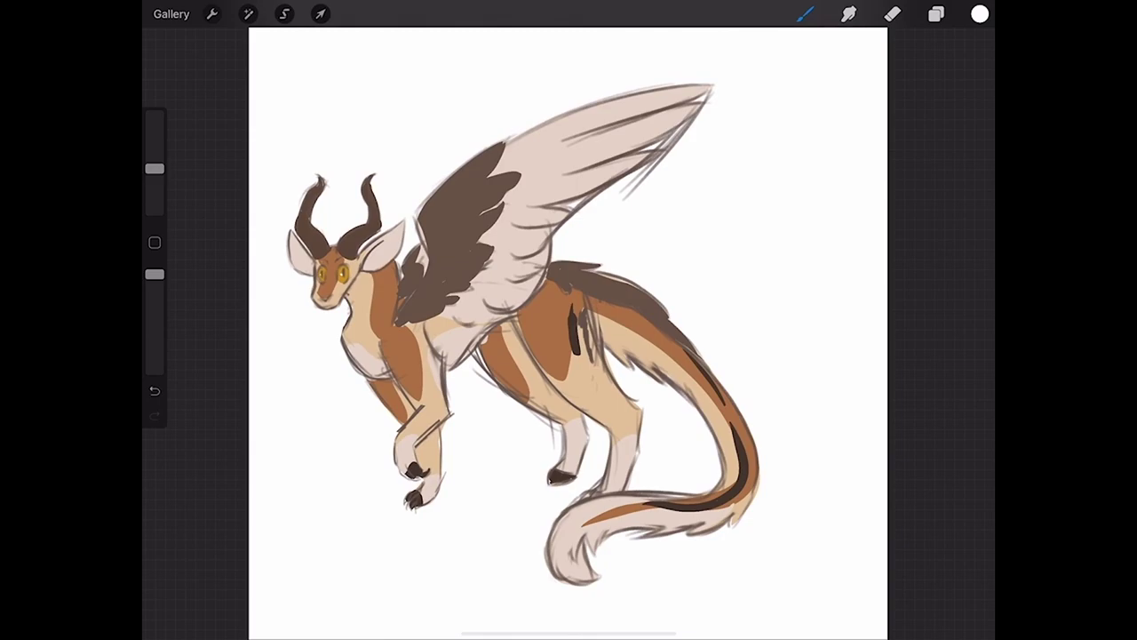
click(630, 432)
scroll(568, 319, up, 3)
scroll(569, 320, up, 3)
scroll(569, 320, up, 5)
drag(454, 353, 447, 390)
drag(384, 320, 397, 366)
drag(543, 393, 526, 458)
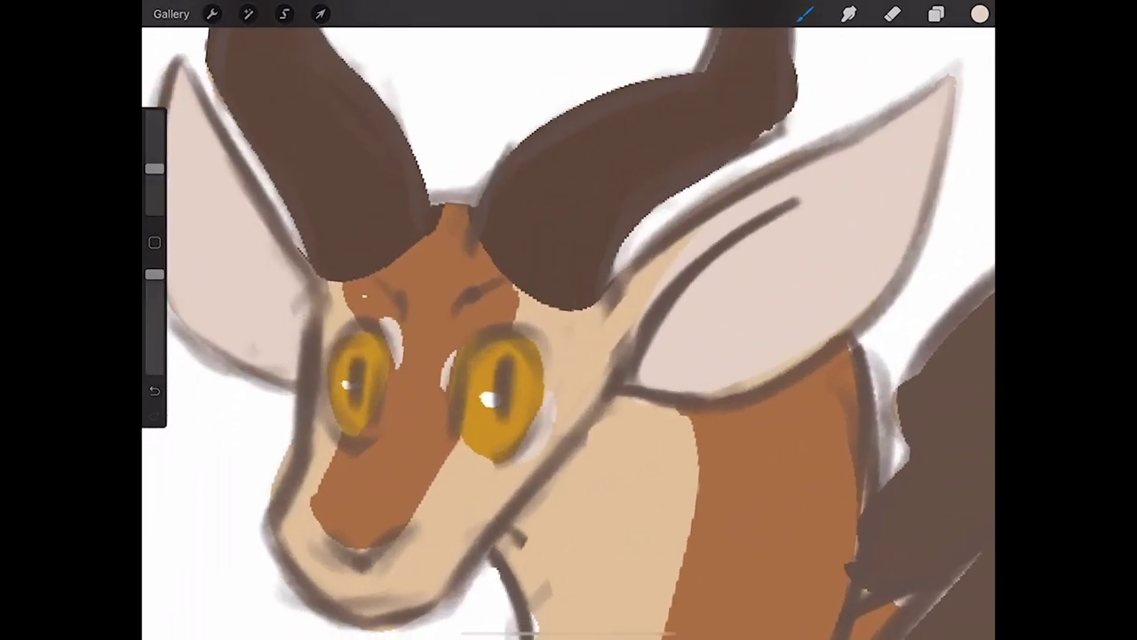
drag(329, 400, 347, 441)
mouse_move(382, 316)
mouse_down()
mouse_move(359, 336)
mouse_move(352, 321)
mouse_up()
Step: Paint a light cream patch under the dragon's chin
scroll(569, 320, down, 5)
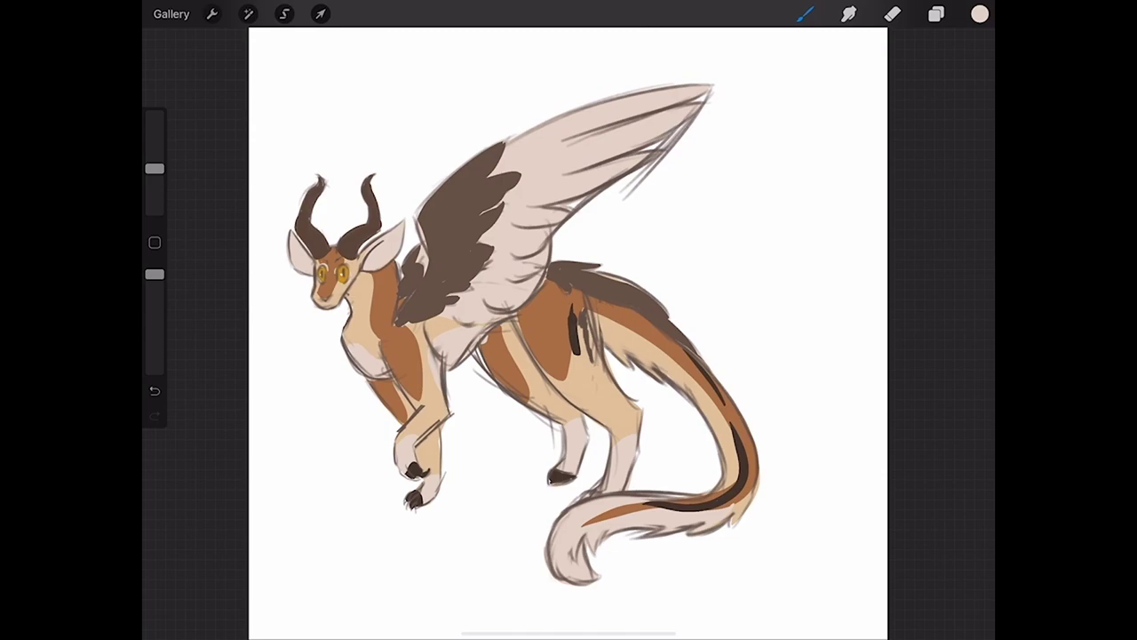
scroll(338, 267, up, 5)
mouse_move(331, 330)
mouse_down()
mouse_move(411, 348)
mouse_move(461, 304)
mouse_up()
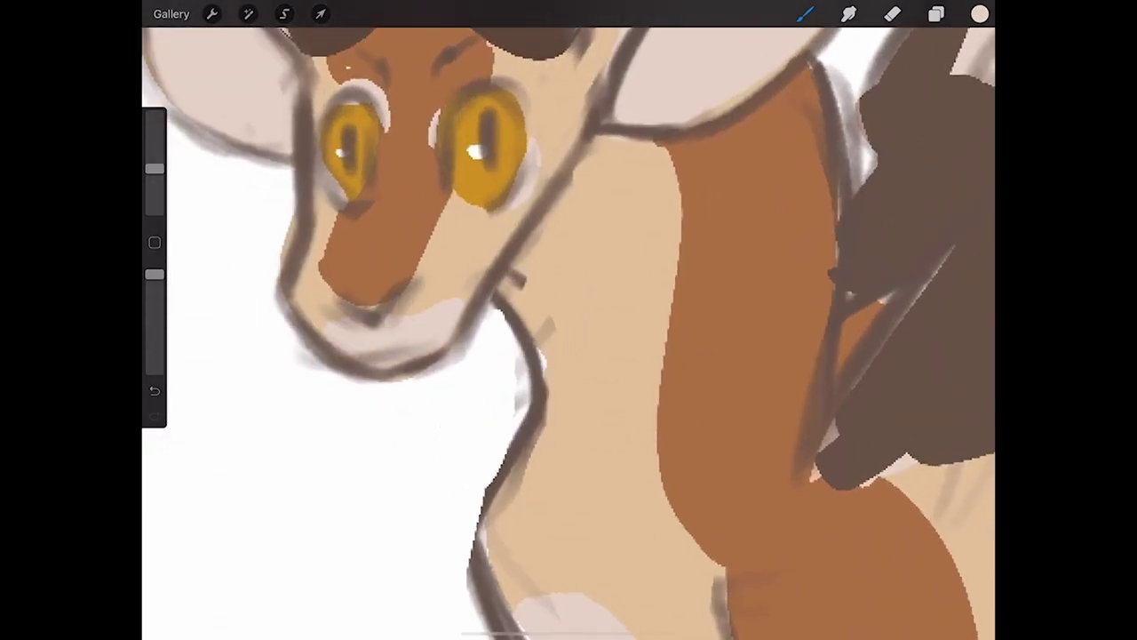
scroll(568, 320, down, 5)
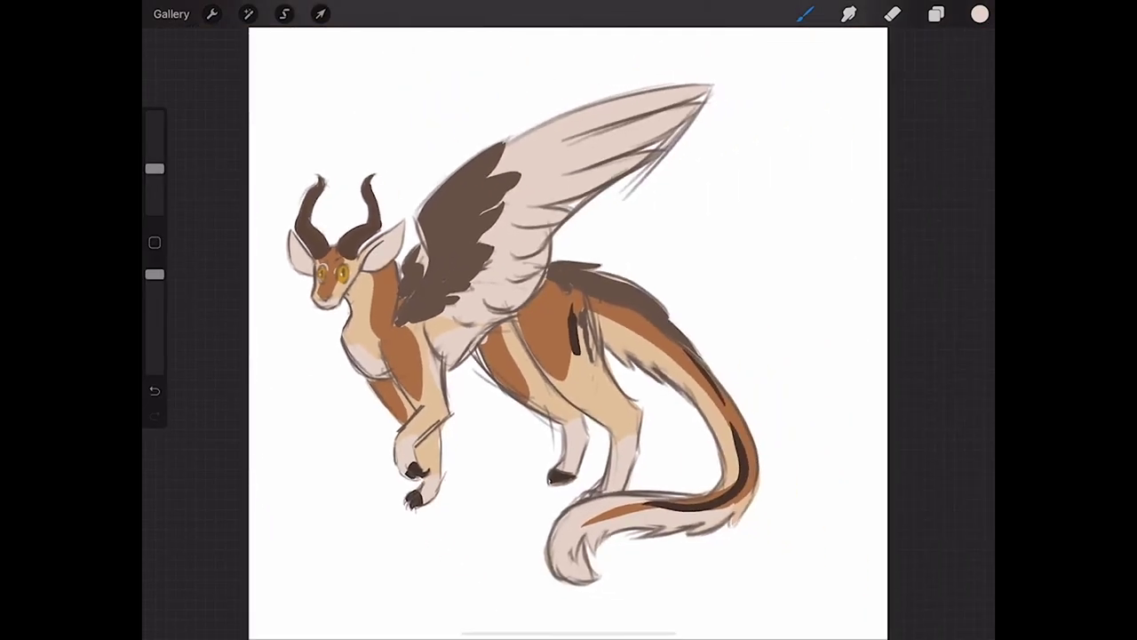